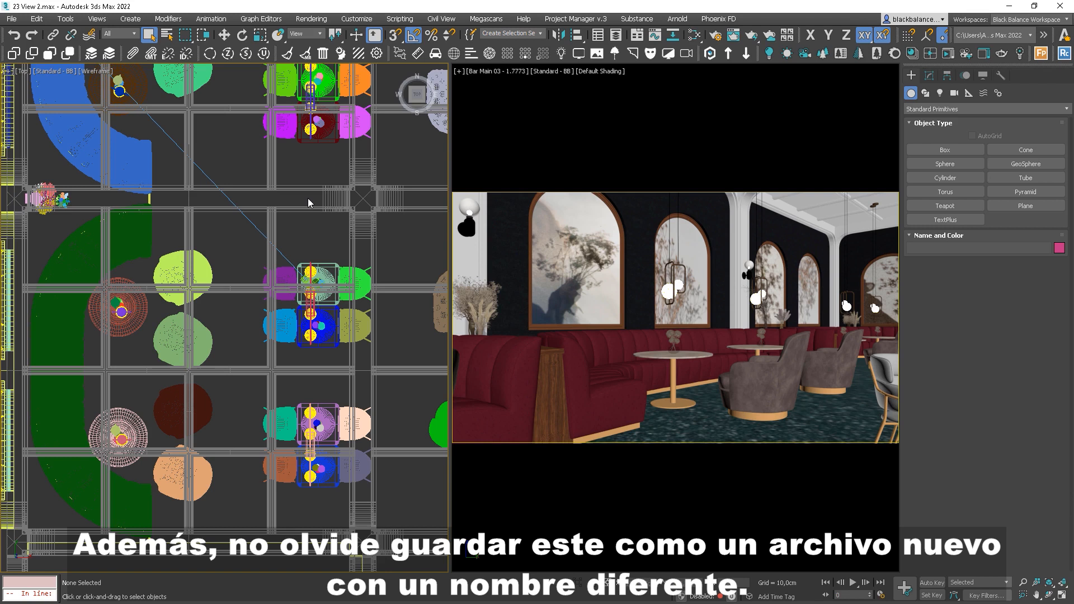
# Move both chair groups right along X in the Top view, then start Corona interactive LightMix
pyautogui.moveTo(308, 199); pyautogui.dragTo(308, 291, button='middle')
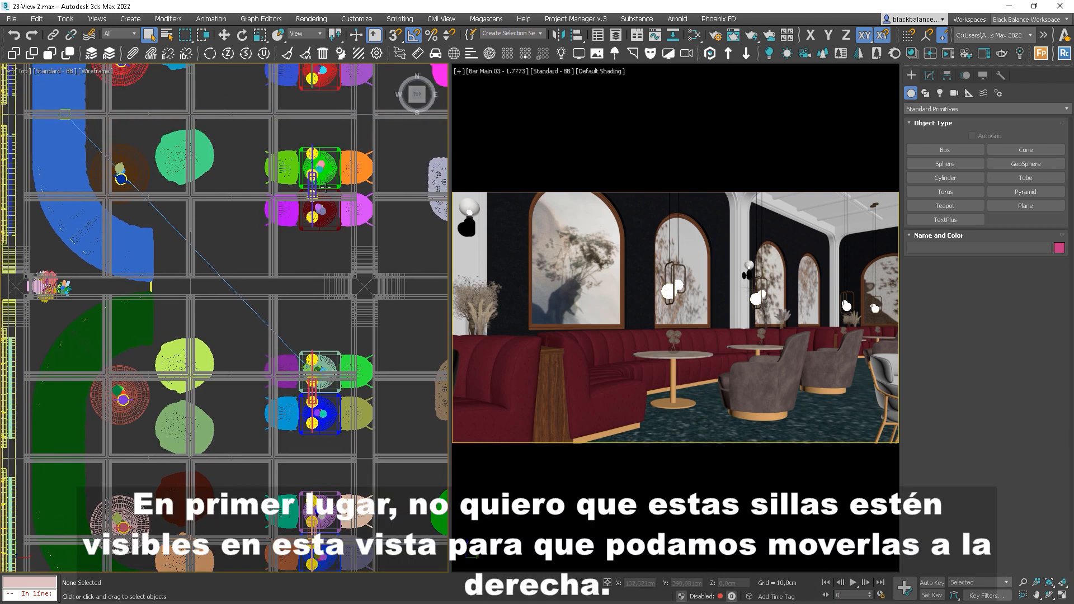
pyautogui.click(336, 150)
pyautogui.keyDown('ctrl'); pyautogui.click(322, 221); pyautogui.keyUp('ctrl')
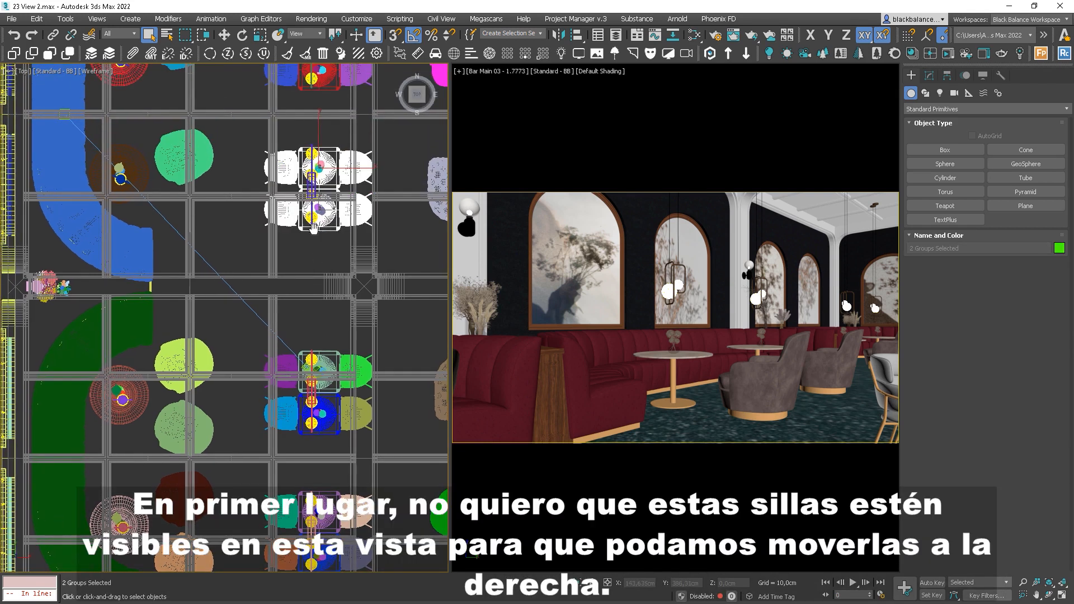
pyautogui.moveTo(322, 223); pyautogui.dragTo(288, 240, button='middle')
pyautogui.press('w')
pyautogui.moveTo(304, 206); pyautogui.dragTo(325, 205)
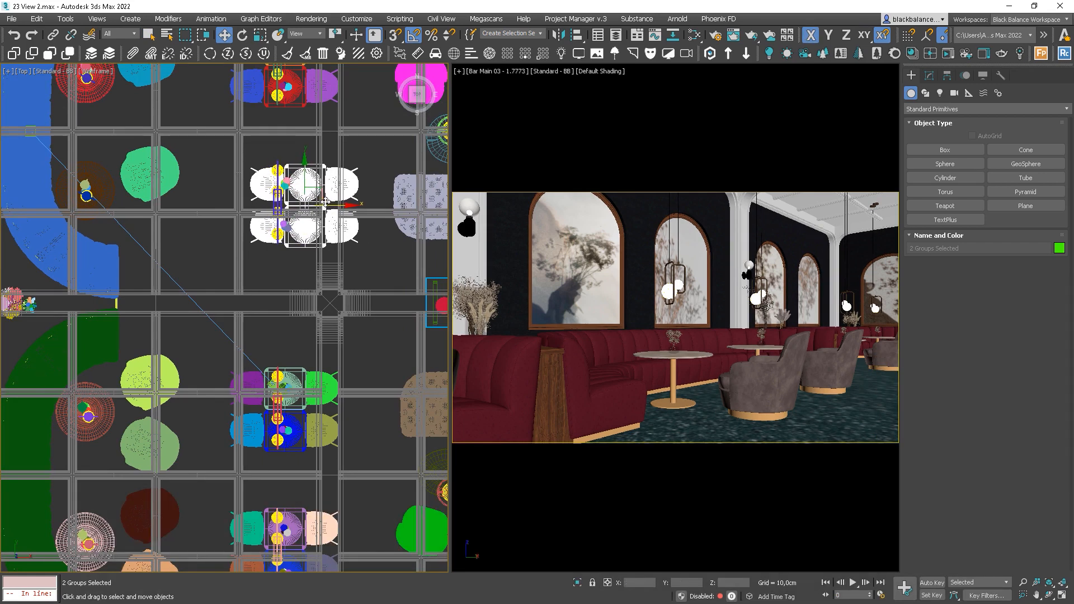
pyautogui.rightClick(711, 273)
pyautogui.click(694, 255)
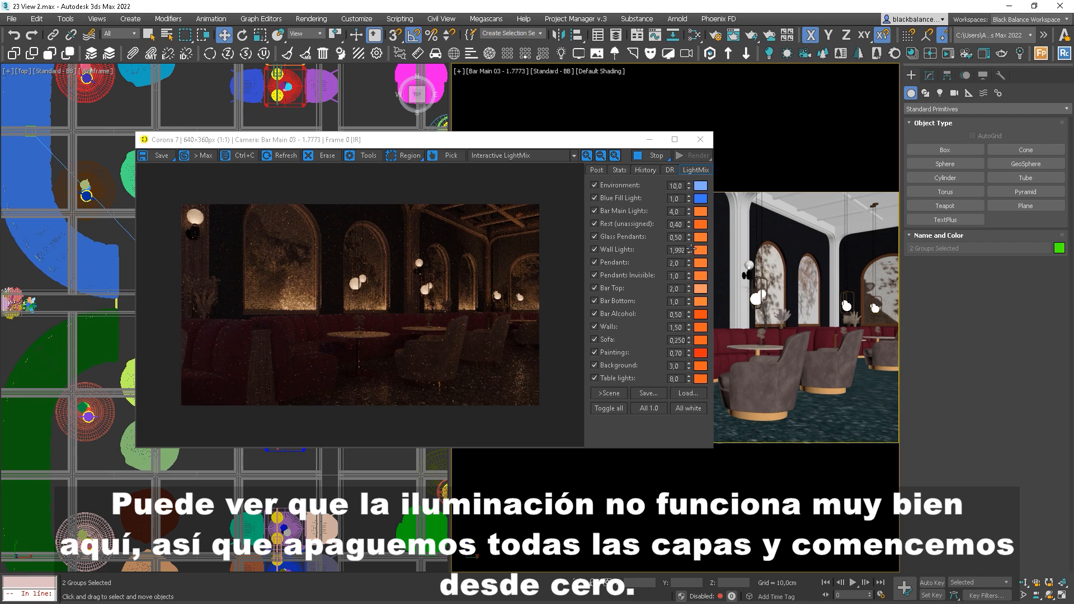
# Toggle all LightMix layers off, test Environment and Blue Fill Light, then enable only Pendants and Pendants Invisible
pyautogui.click(608, 409)
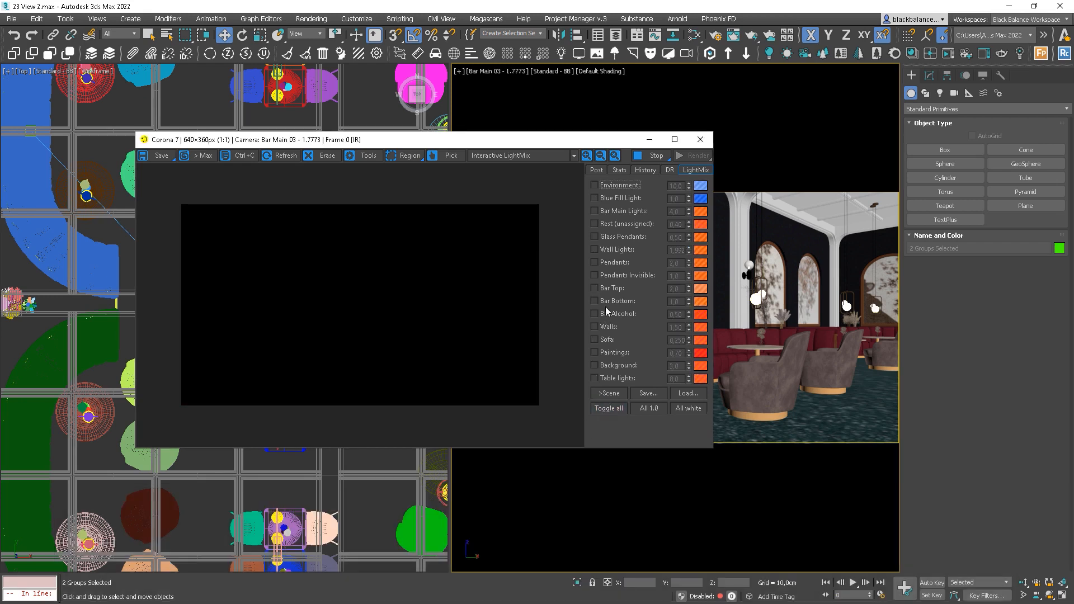
pyautogui.click(597, 185)
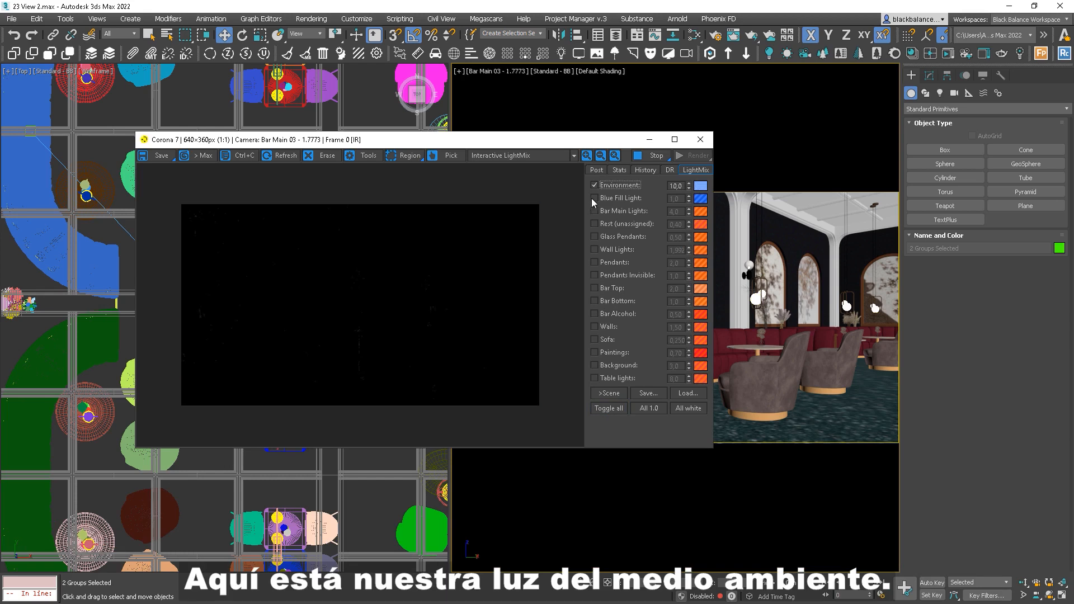
pyautogui.click(595, 199)
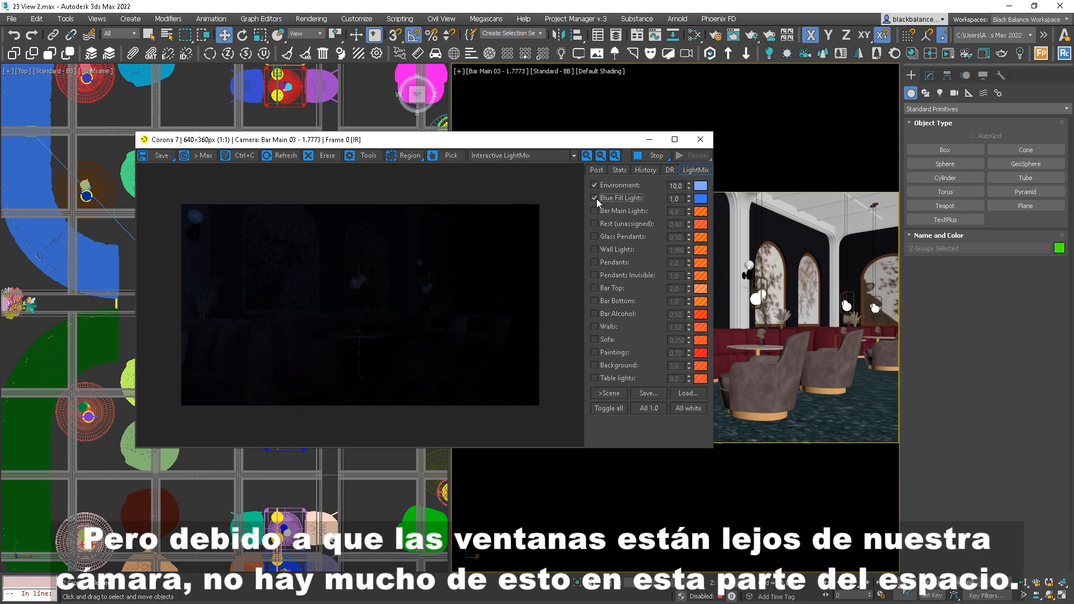
pyautogui.click(595, 198)
pyautogui.click(595, 186)
pyautogui.click(595, 262)
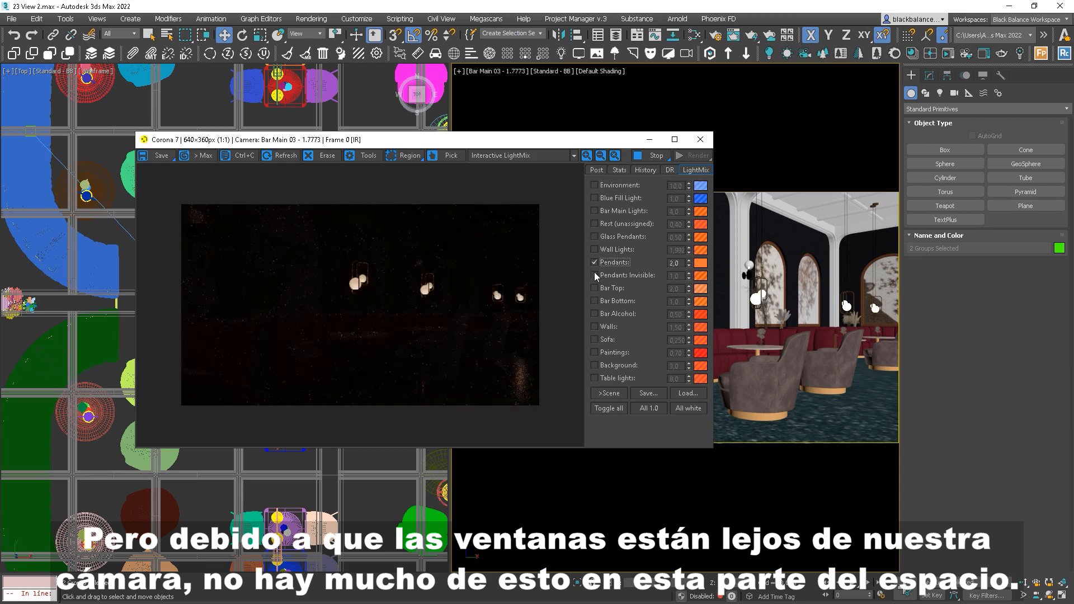
pyautogui.click(594, 274)
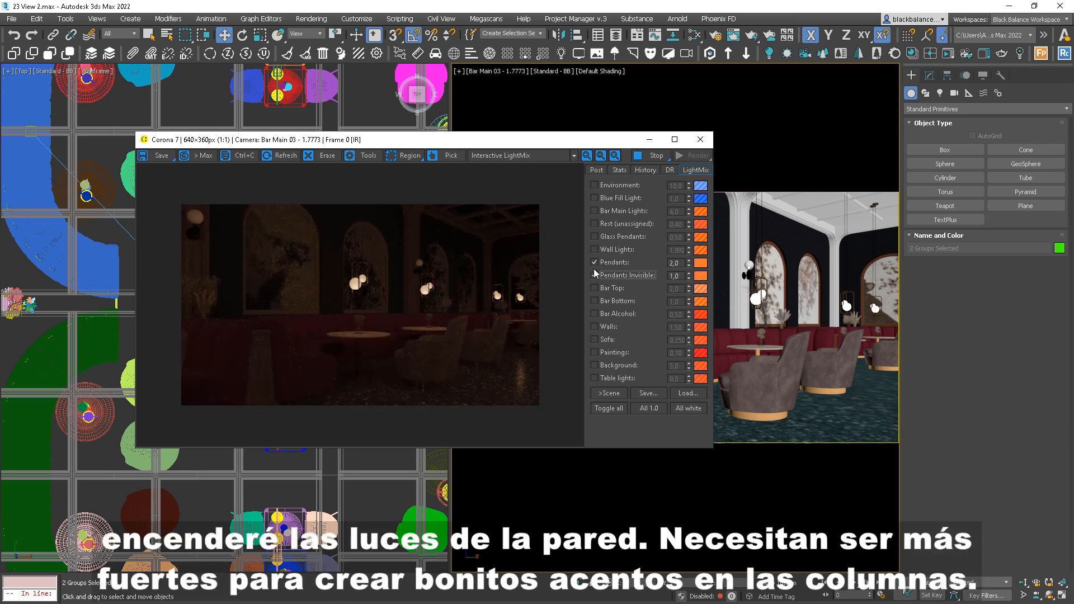
# Enable the Wall Lights layer and set its intensity to 4,0
pyautogui.click(596, 250)
pyautogui.click(596, 251)
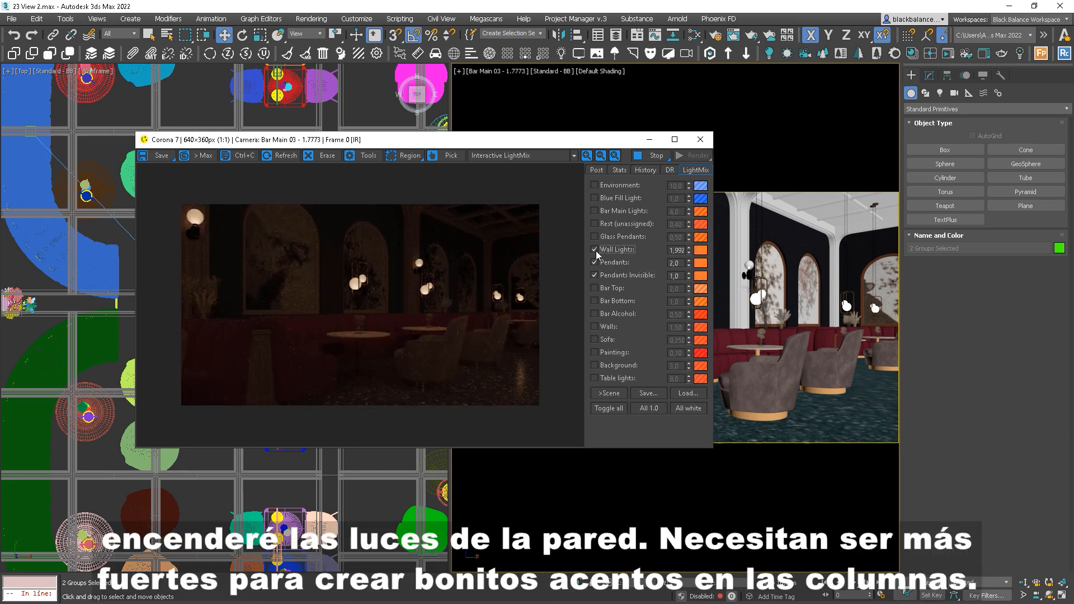
pyautogui.doubleClick(676, 251)
pyautogui.press('Return')
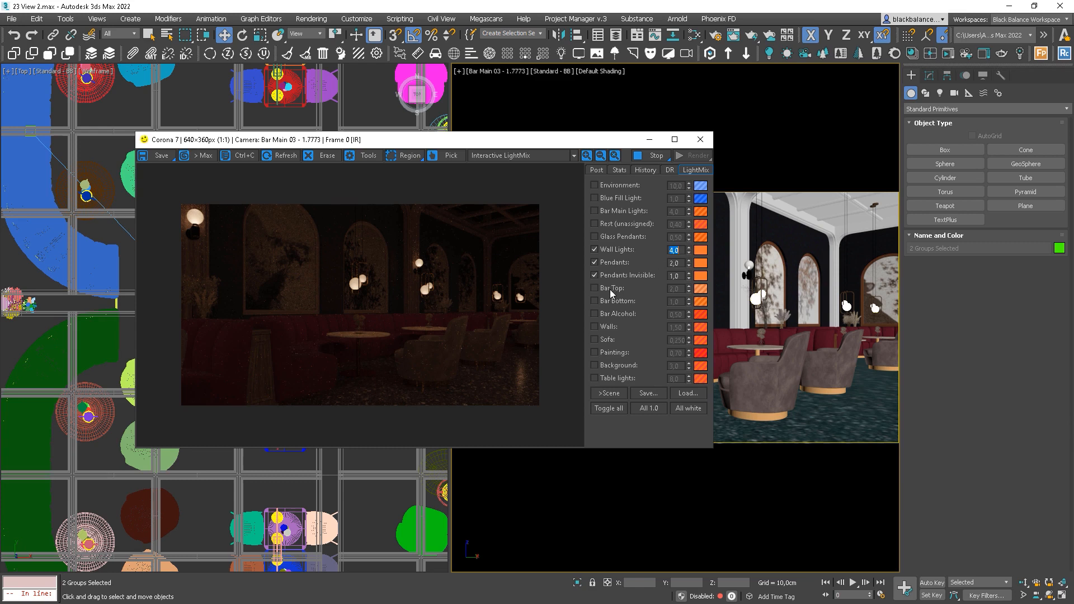
# Enable the Walls layer and enter an intensity of 2,0
pyautogui.click(609, 327)
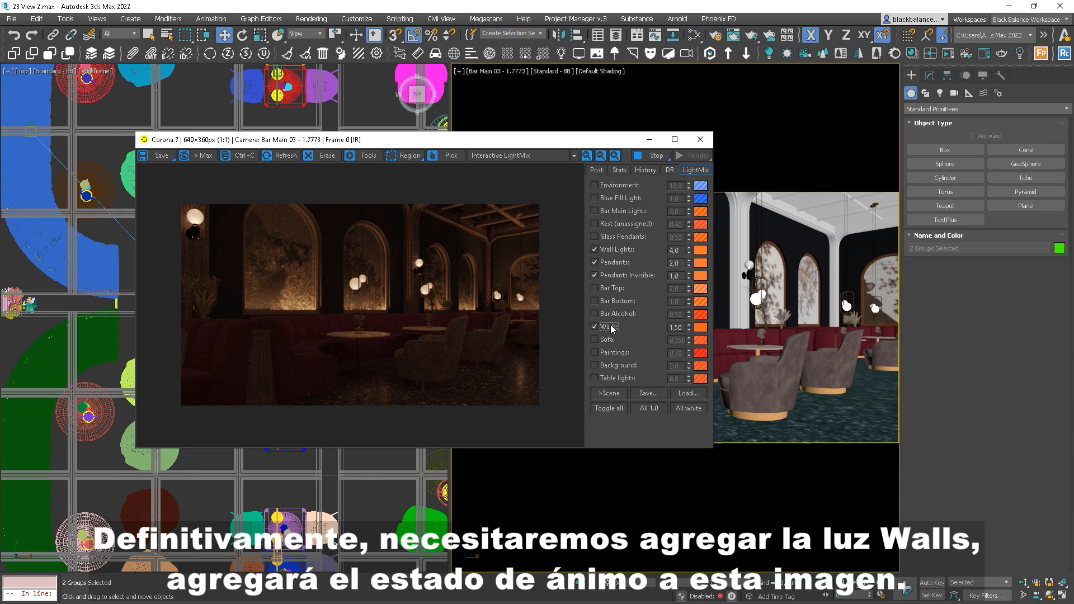
pyautogui.doubleClick(675, 327)
pyautogui.write('2,0')
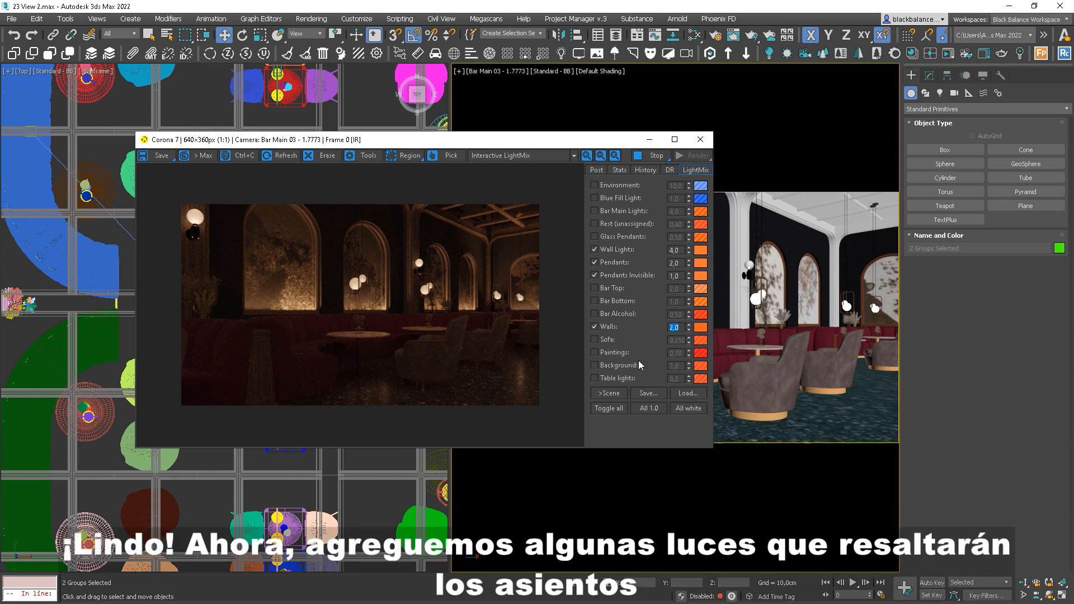
# Enable the Sofa LightMix layer at 0.250 and frame the seating lamp in the Top view
pyautogui.click(594, 340)
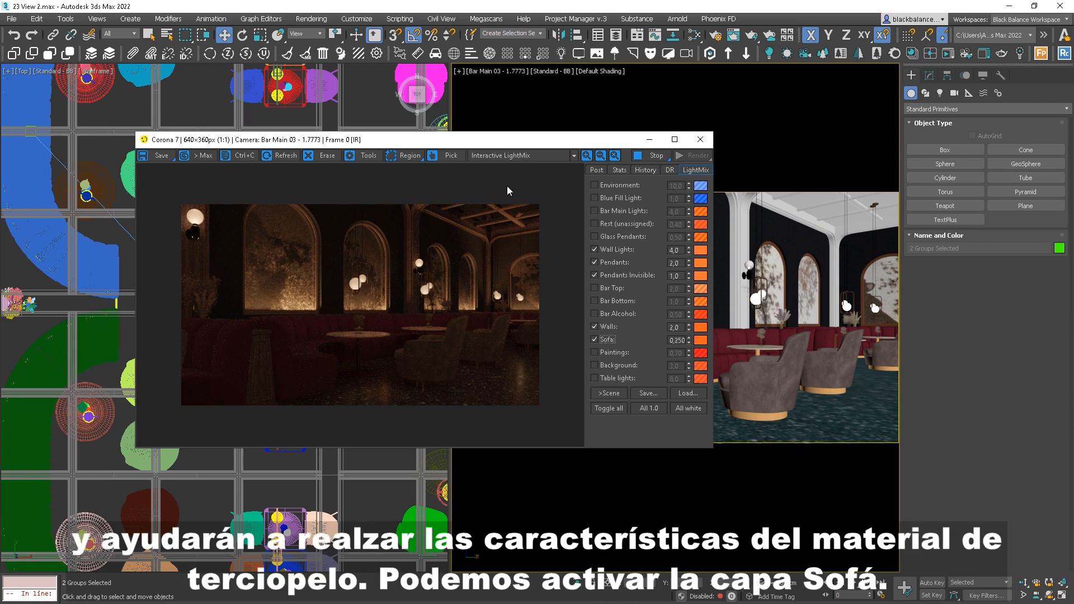
pyautogui.moveTo(479, 140); pyautogui.dragTo(686, 138)
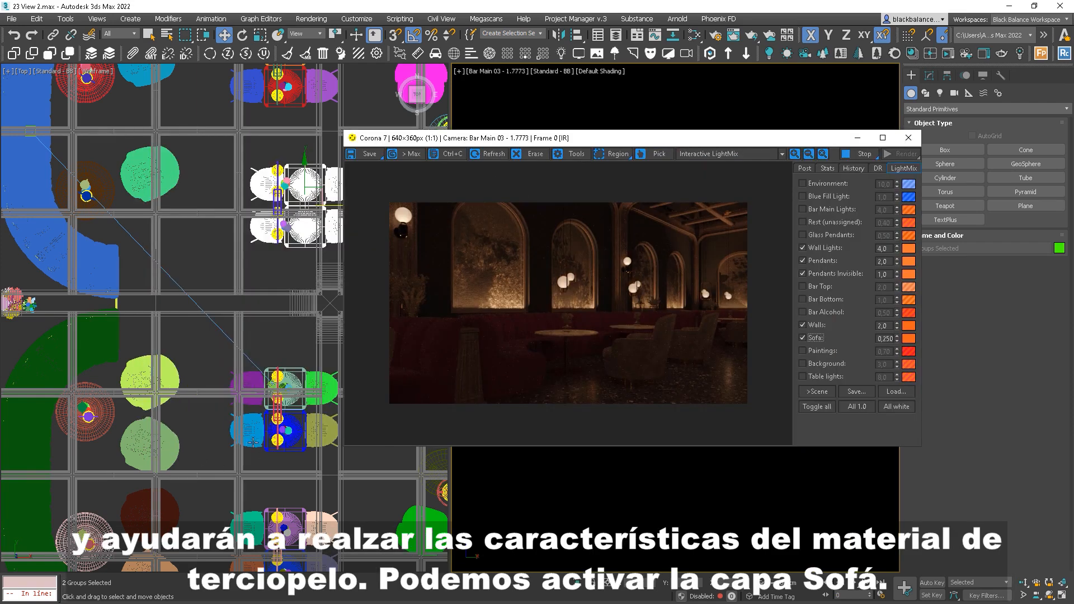
pyautogui.scroll(-5, 253, 442)
pyautogui.moveTo(159, 347); pyautogui.dragTo(94, 334, button='middle')
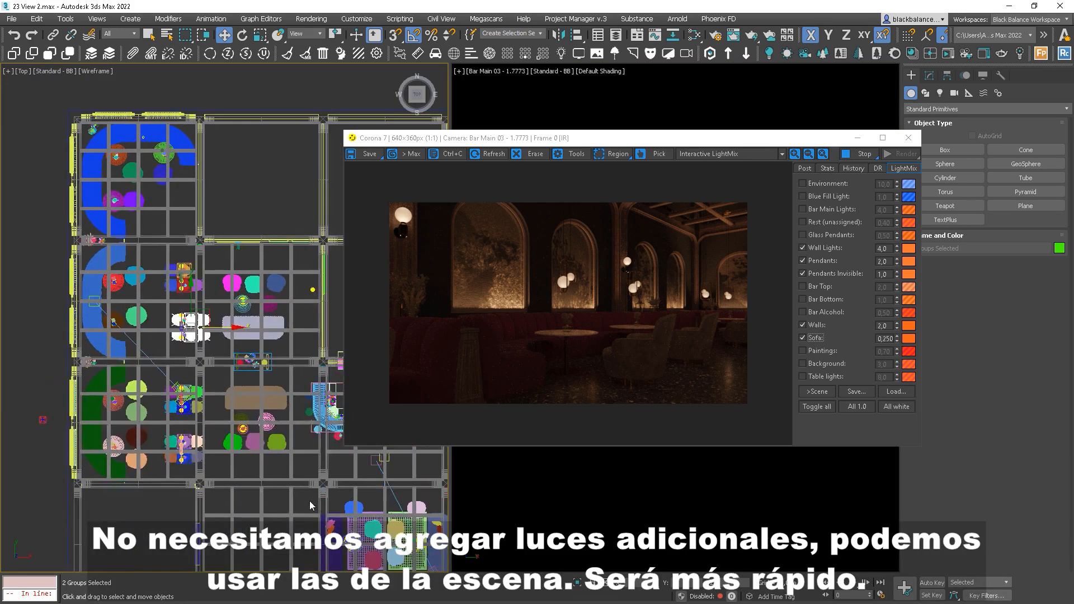
pyautogui.moveTo(361, 571); pyautogui.dragTo(251, 467, button='middle')
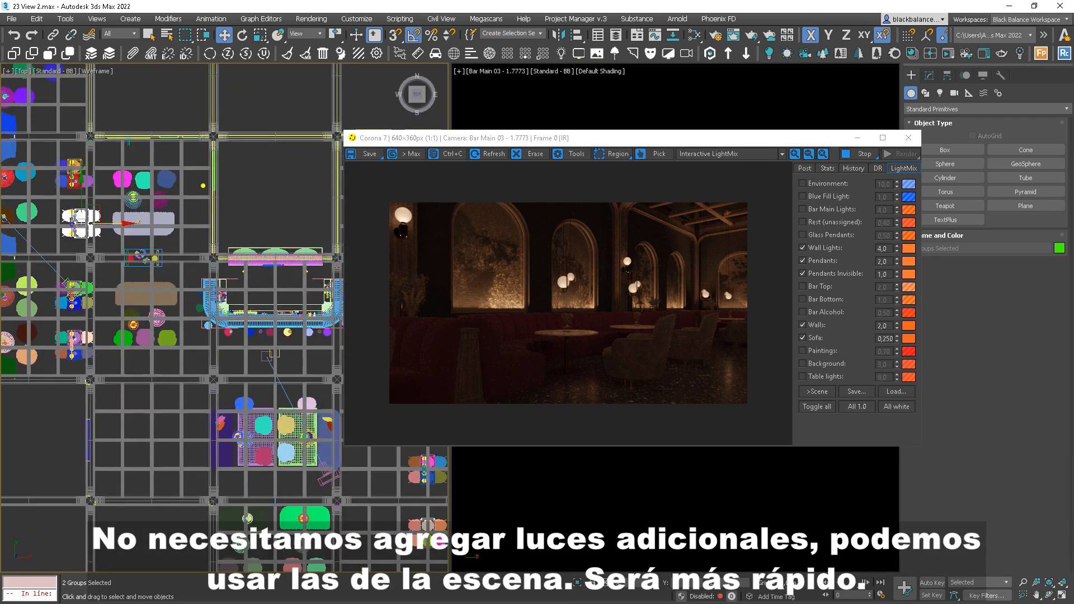
pyautogui.scroll(4, 249, 515)
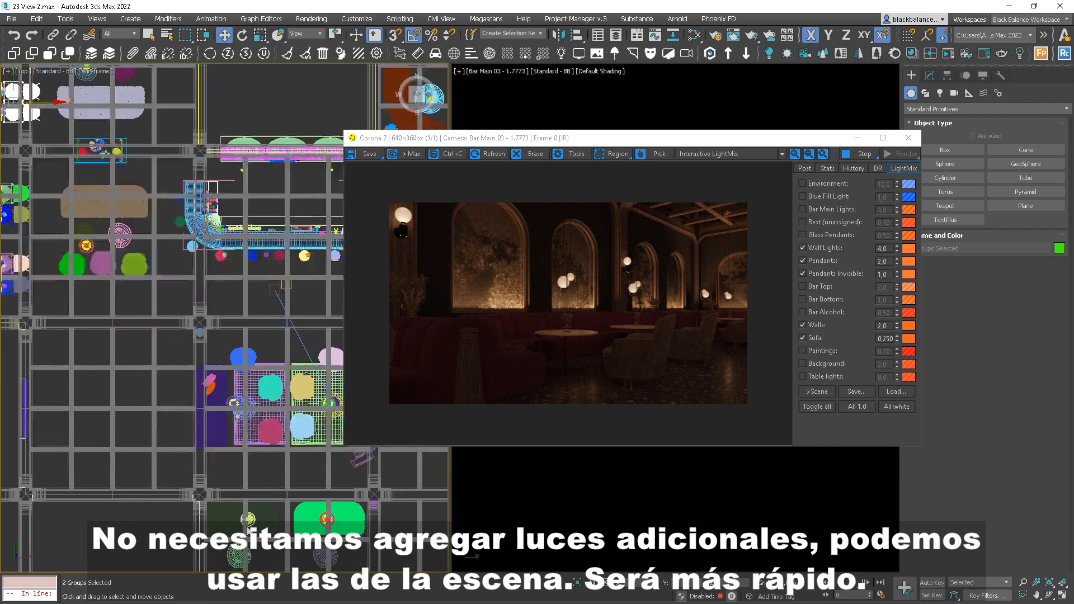
pyautogui.scroll(6, 248, 516)
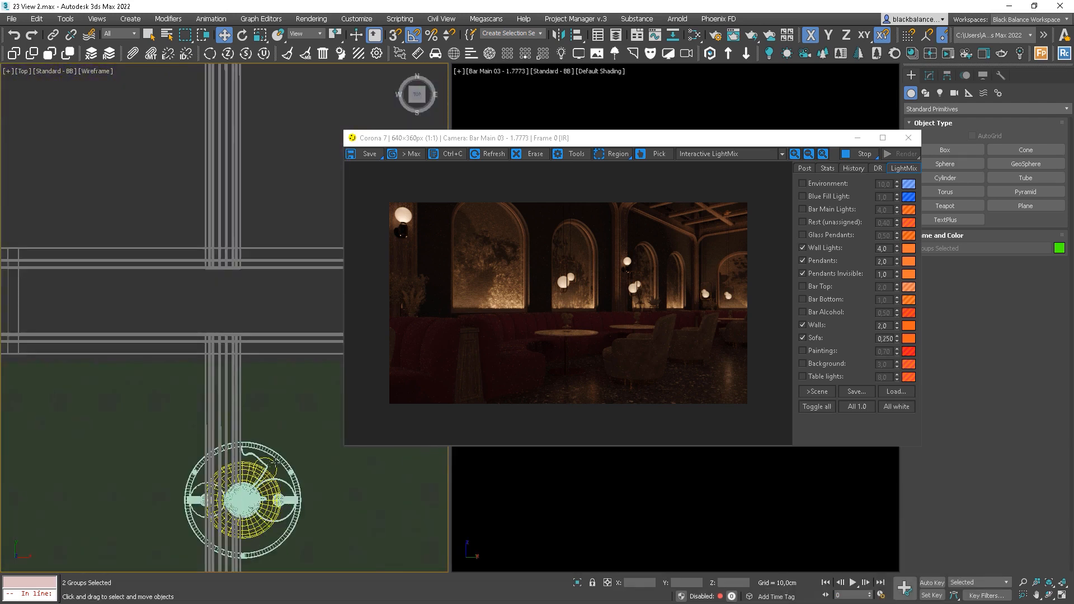
# Set the selection filter to Lights and select the light above the seating area
pyautogui.click(275, 465)
pyautogui.click(273, 470)
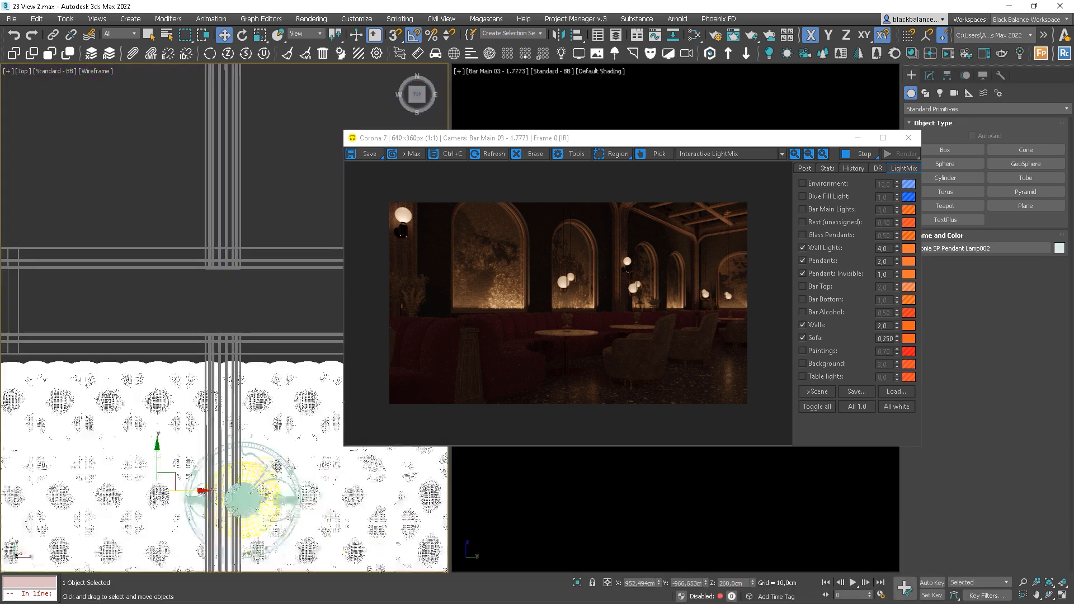
pyautogui.press('q')
pyautogui.rightClick(272, 463)
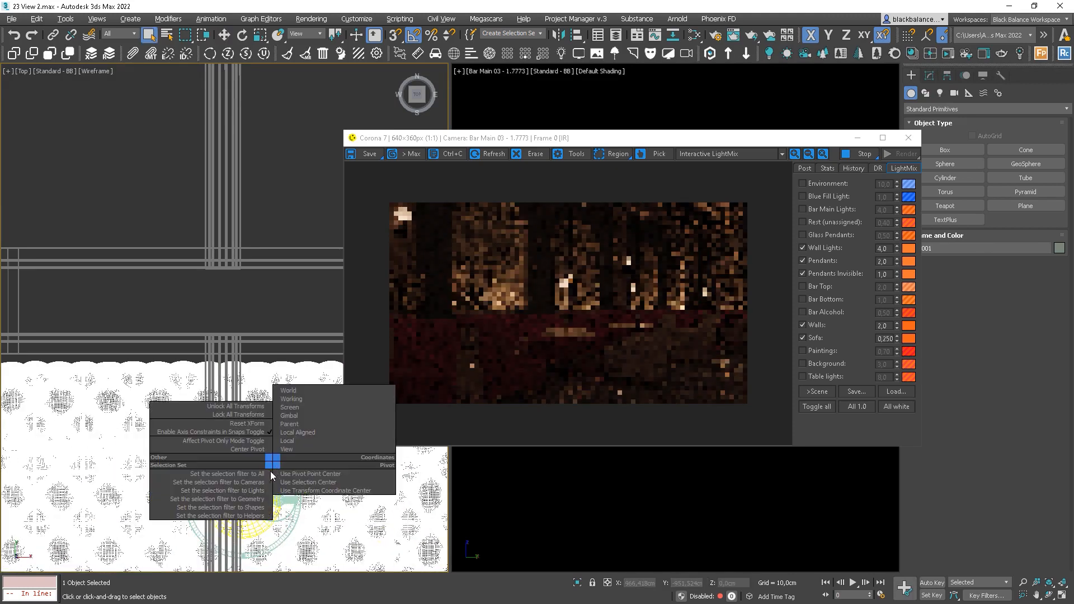
pyautogui.click(261, 492)
pyautogui.click(272, 469)
pyautogui.scroll(-5, 262, 474)
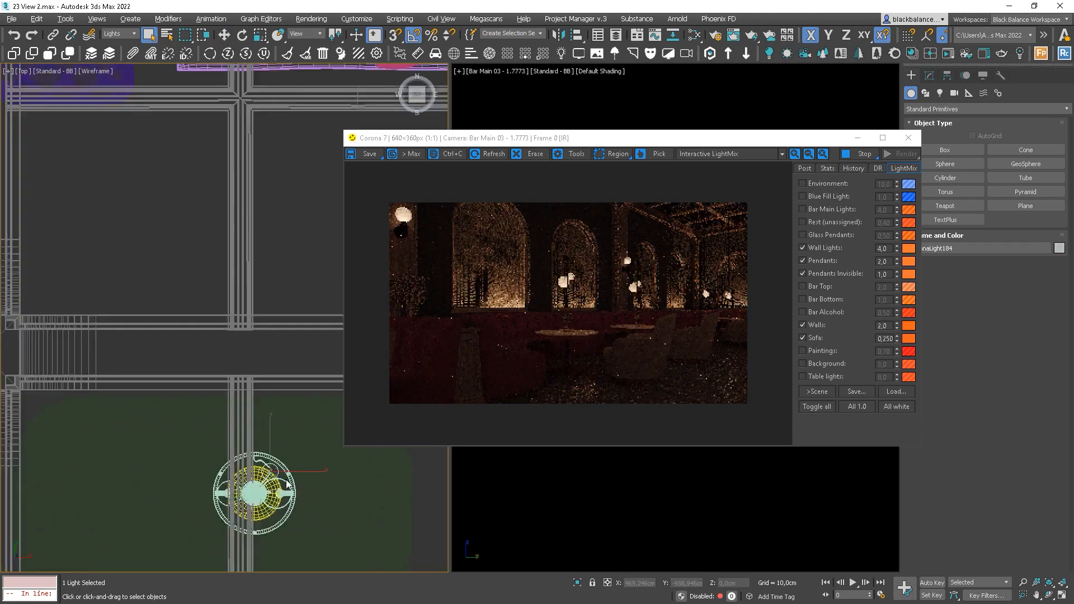
pyautogui.scroll(-5, 261, 474)
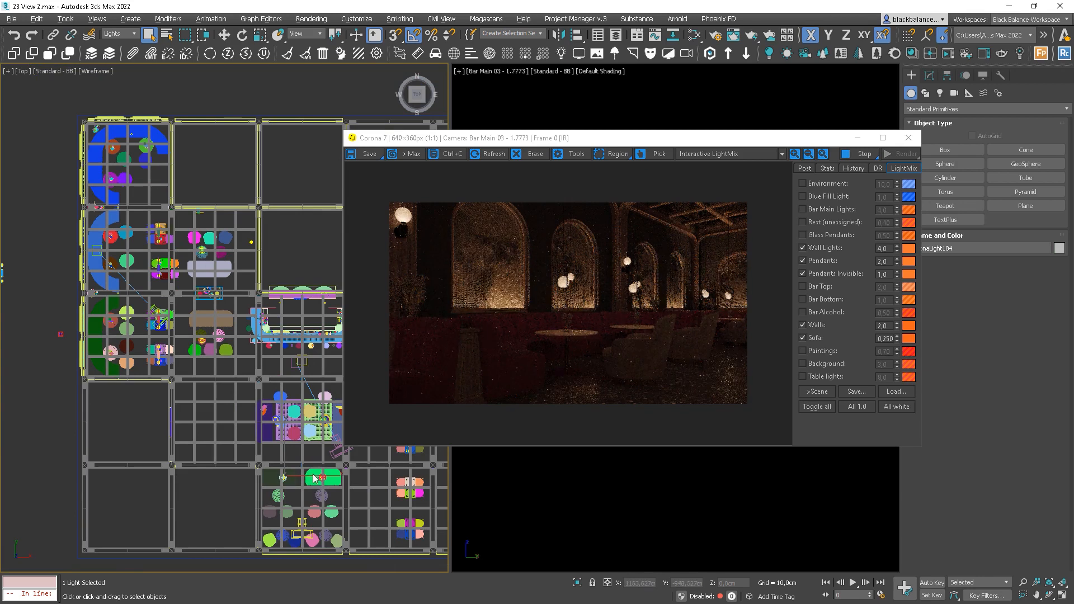
pyautogui.rightClick(310, 460)
# Select all instances of the light and move both into the upper-left seating corner
pyautogui.click(345, 548)
pyautogui.press('w')
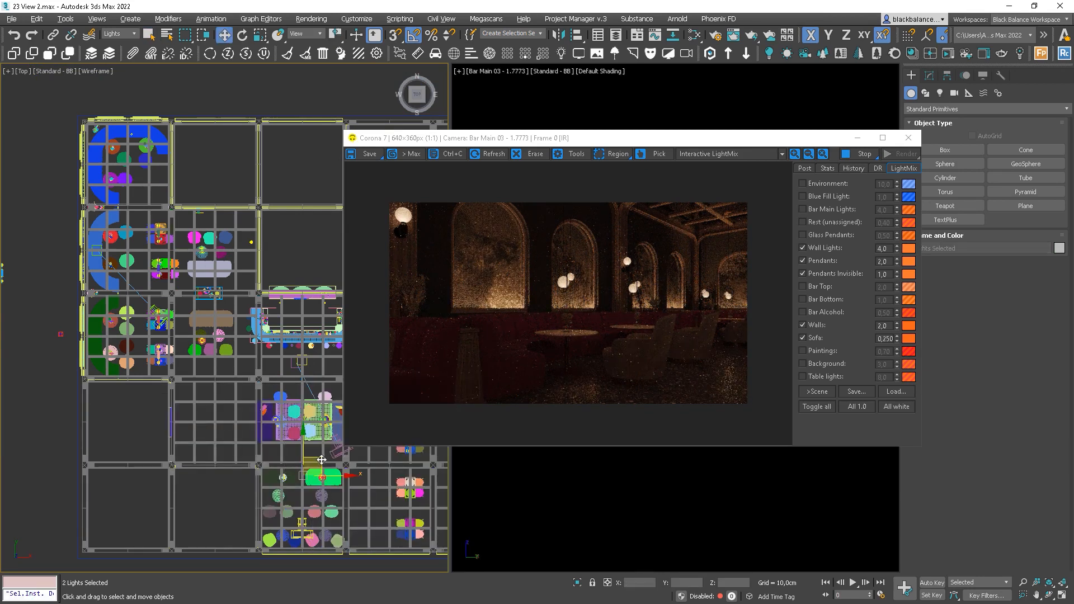
pyautogui.moveTo(190, 325); pyautogui.dragTo(132, 264)
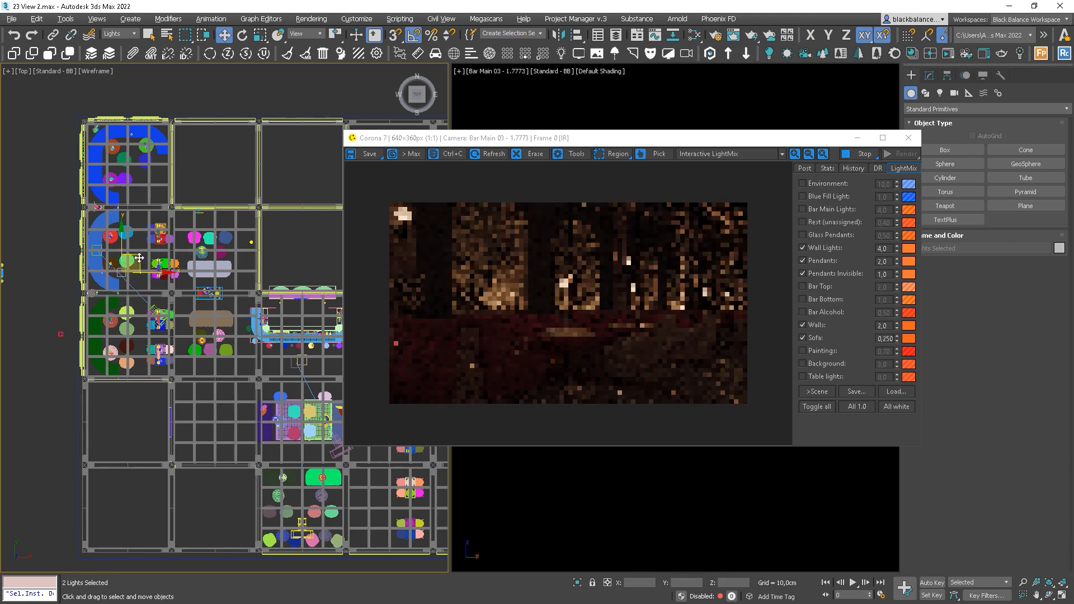
pyautogui.scroll(5, 82, 277)
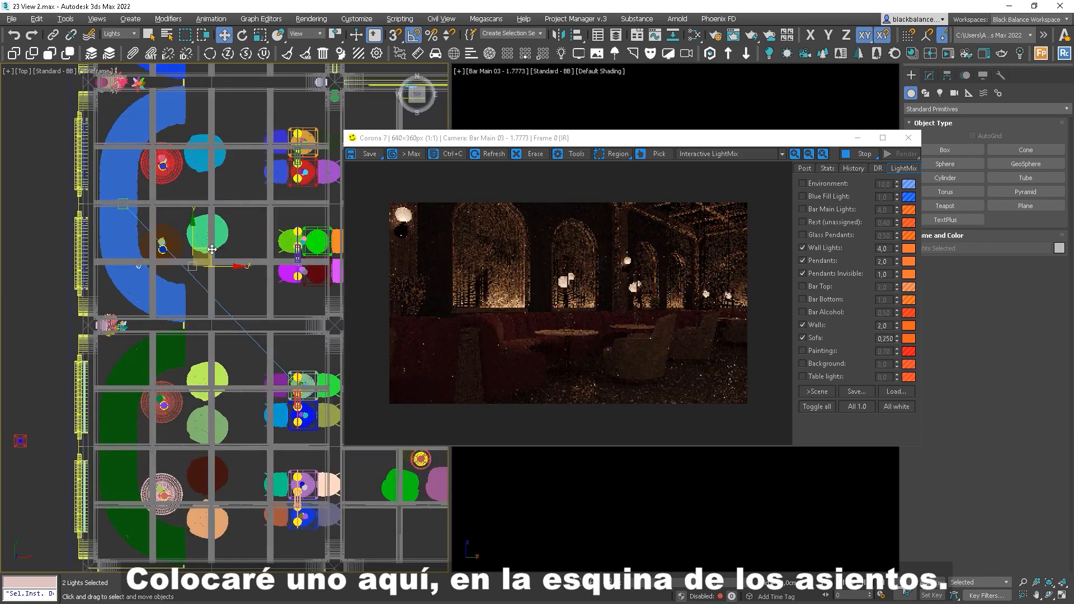
pyautogui.moveTo(211, 249); pyautogui.dragTo(207, 279)
pyautogui.click(245, 288)
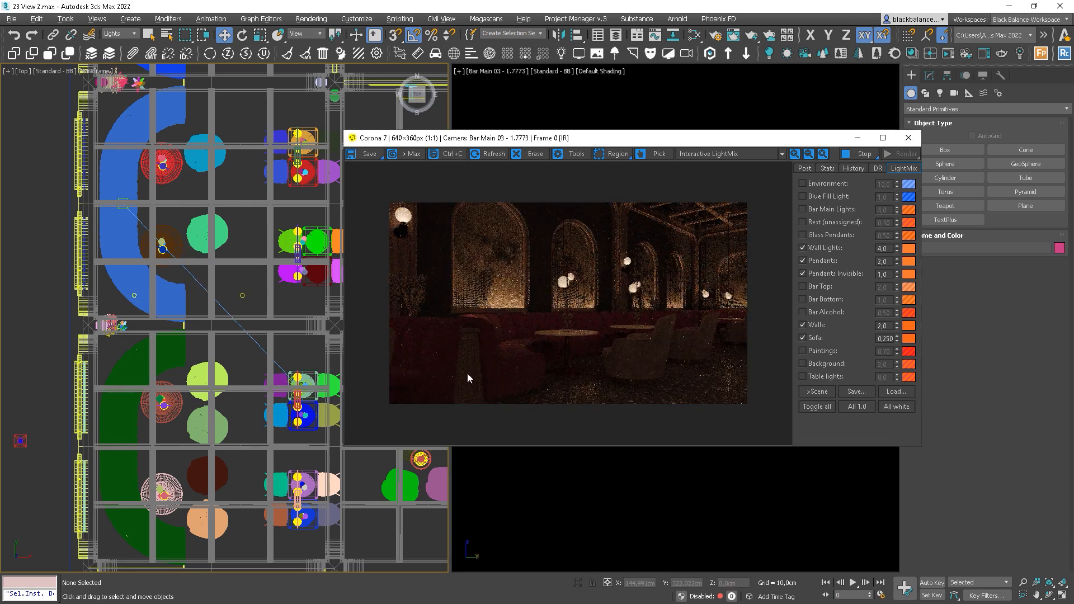
# Turn off Wall Lights, Pendants, Pendants Invisible and Walls, then set Sofa to 5, then 4
pyautogui.click(815, 273)
pyautogui.click(812, 260)
pyautogui.click(810, 248)
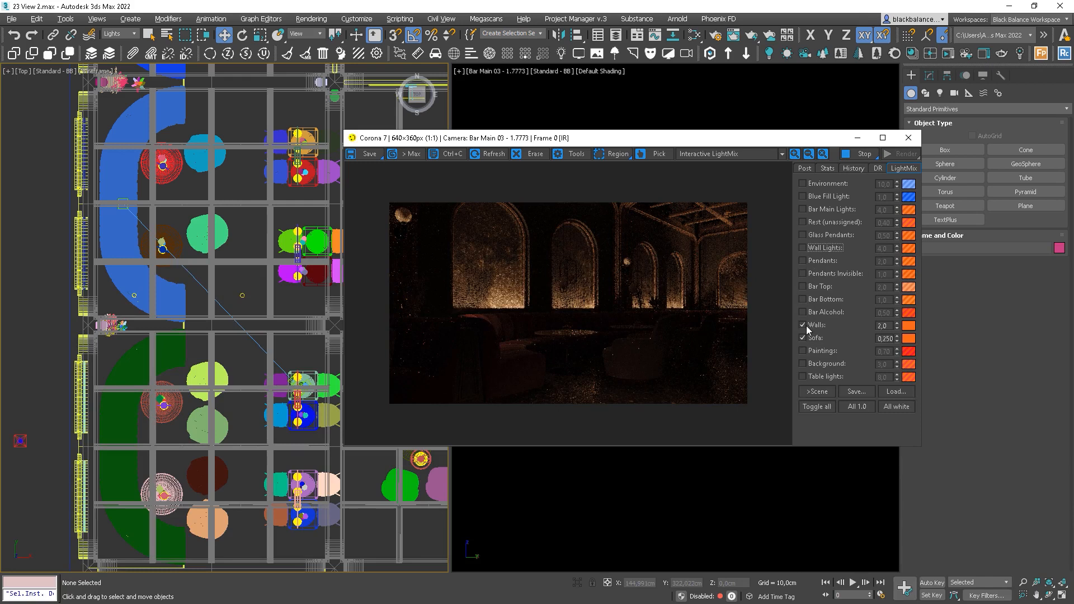
pyautogui.click(806, 325)
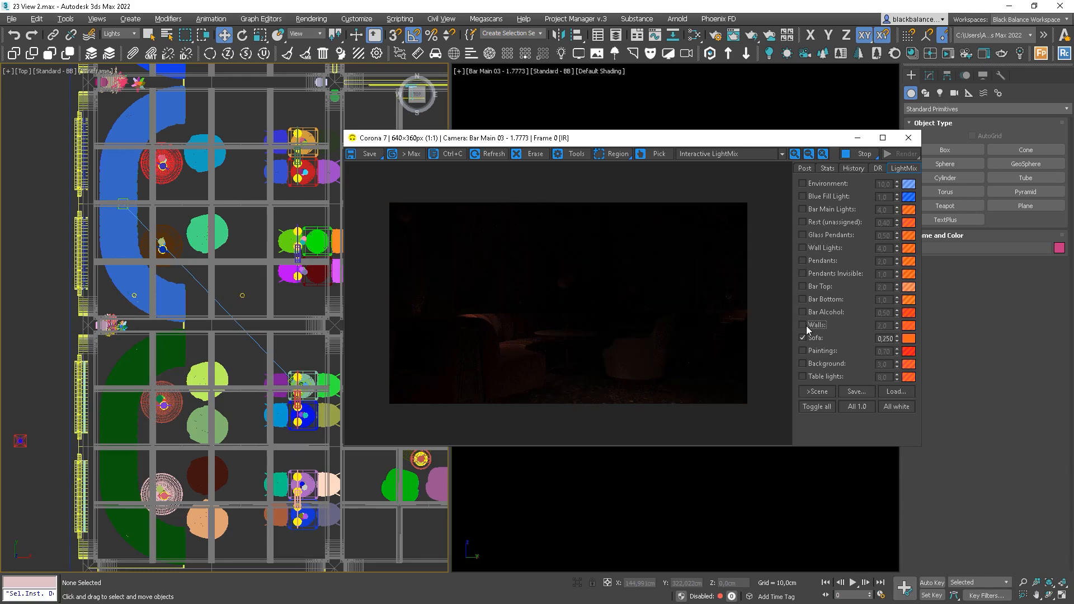
pyautogui.doubleClick(885, 339)
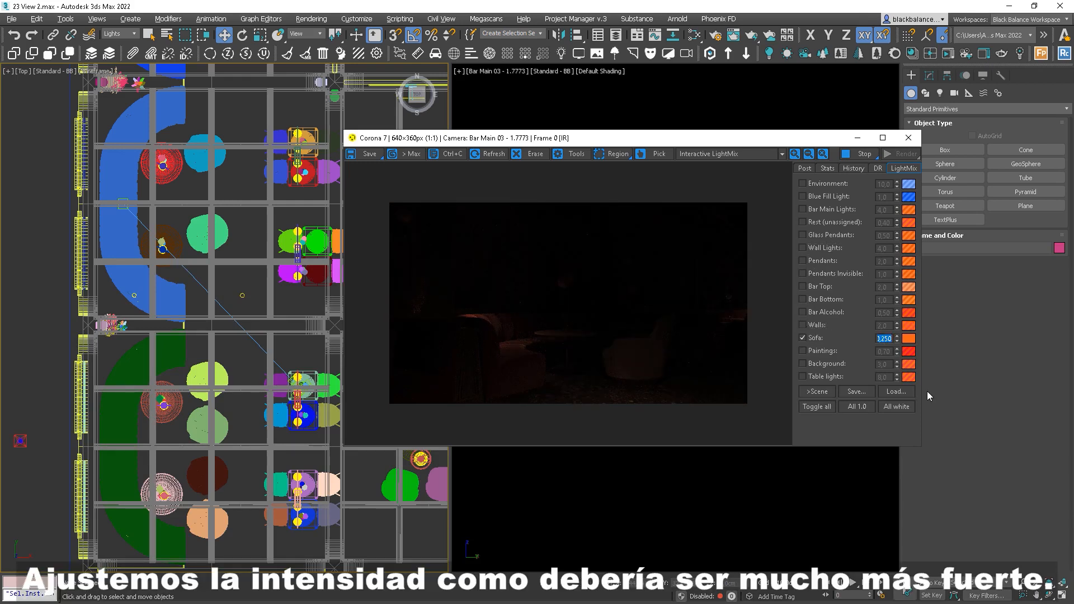
pyautogui.write('5')
pyautogui.press('Return')
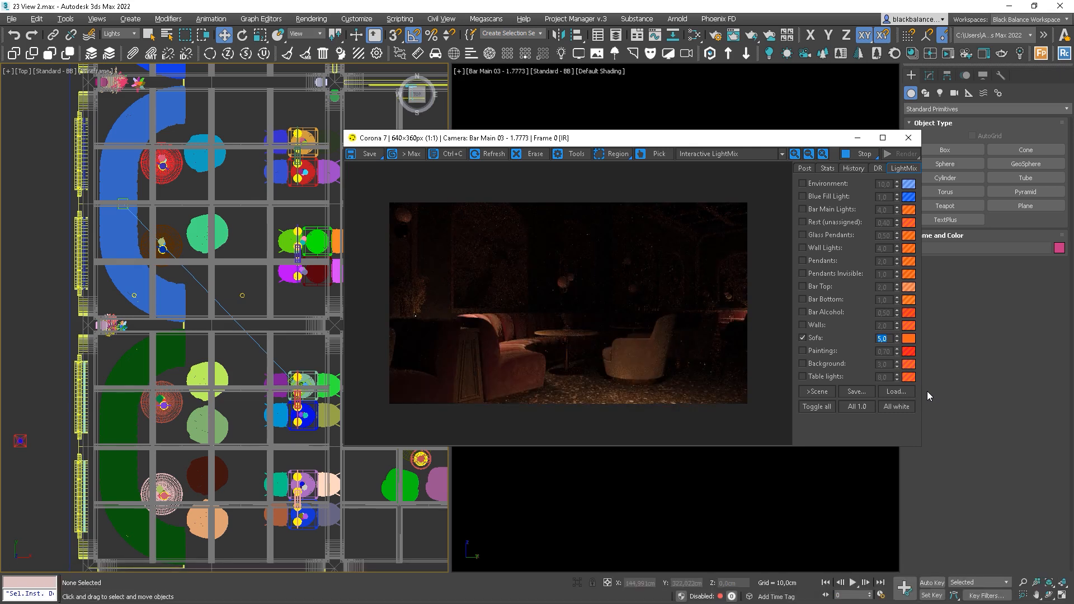
pyautogui.write('4')
pyautogui.press('Return')
# Shift one sofa light in the plan and raise it to about 189 cm in the camera view
pyautogui.click(135, 294)
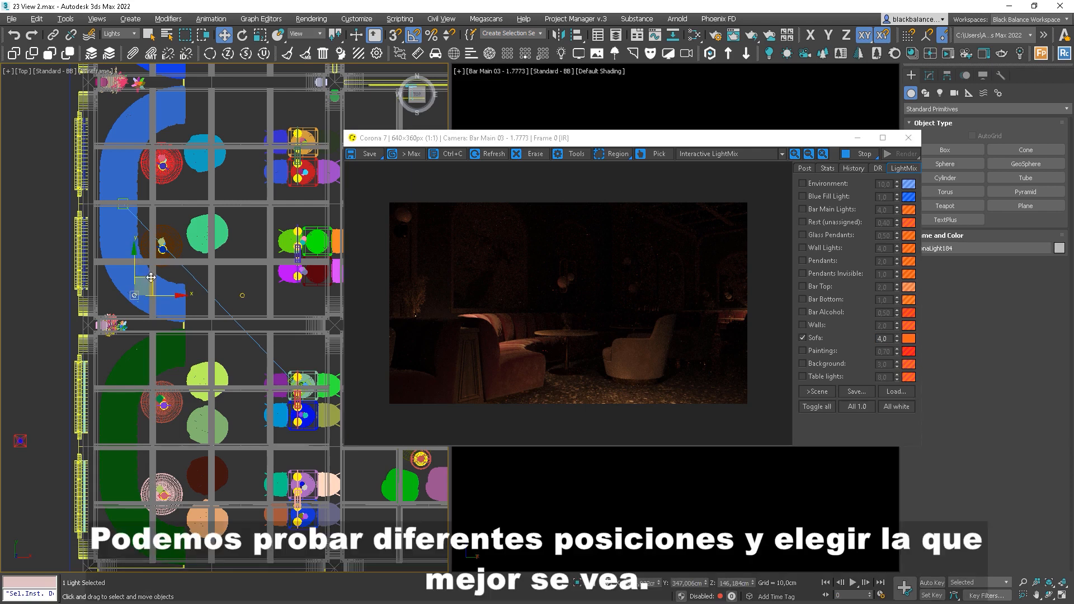
pyautogui.moveTo(150, 277); pyautogui.dragTo(136, 246)
pyautogui.moveTo(589, 144); pyautogui.dragTo(378, 220)
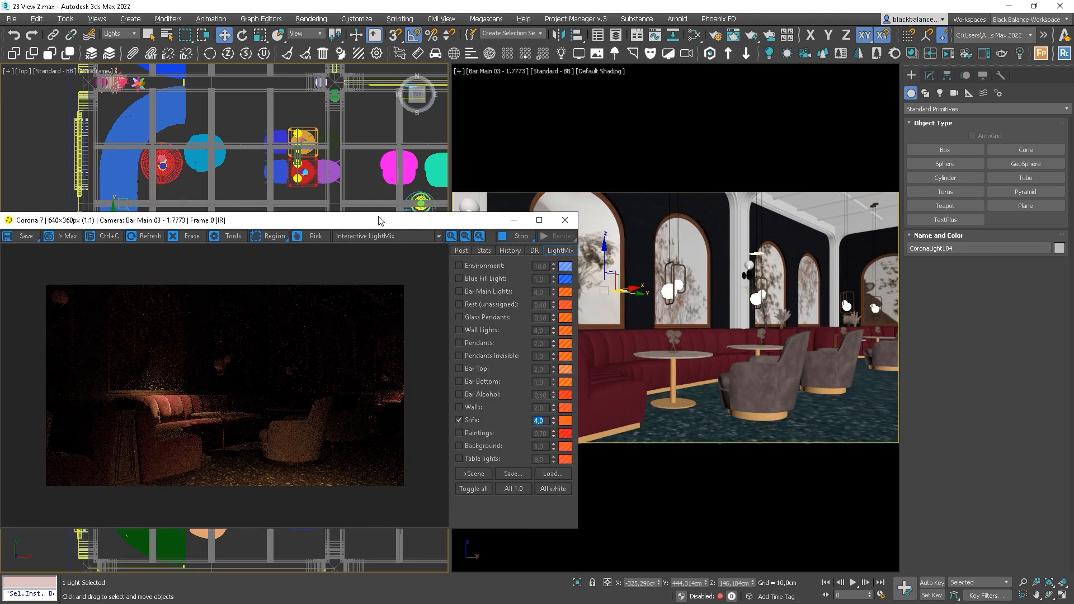
pyautogui.rightClick(641, 266)
pyautogui.moveTo(605, 255); pyautogui.dragTo(605, 226)
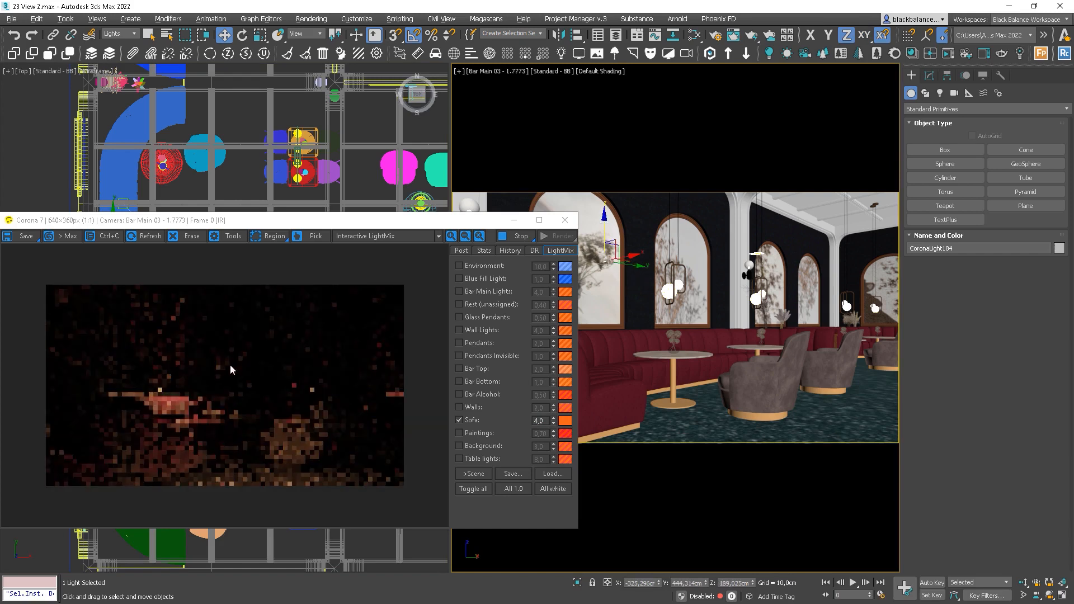
# Test-render a region around the sofa, then remove it and move the render window back right
pyautogui.click(274, 235)
pyautogui.moveTo(229, 353); pyautogui.dragTo(112, 471)
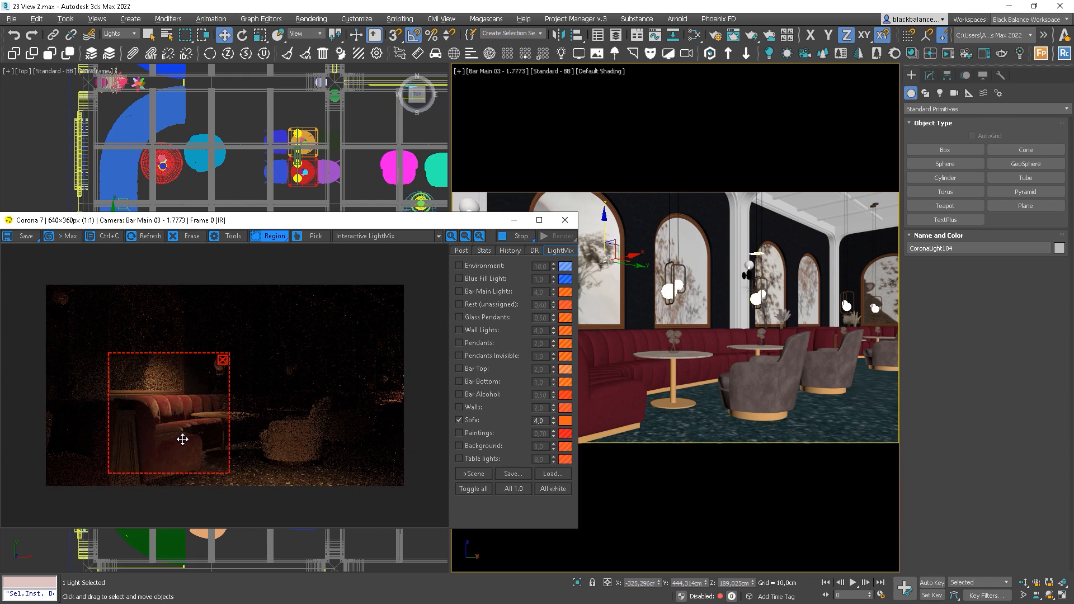
pyautogui.scroll(1, 178, 444)
pyautogui.scroll(-1, 180, 450)
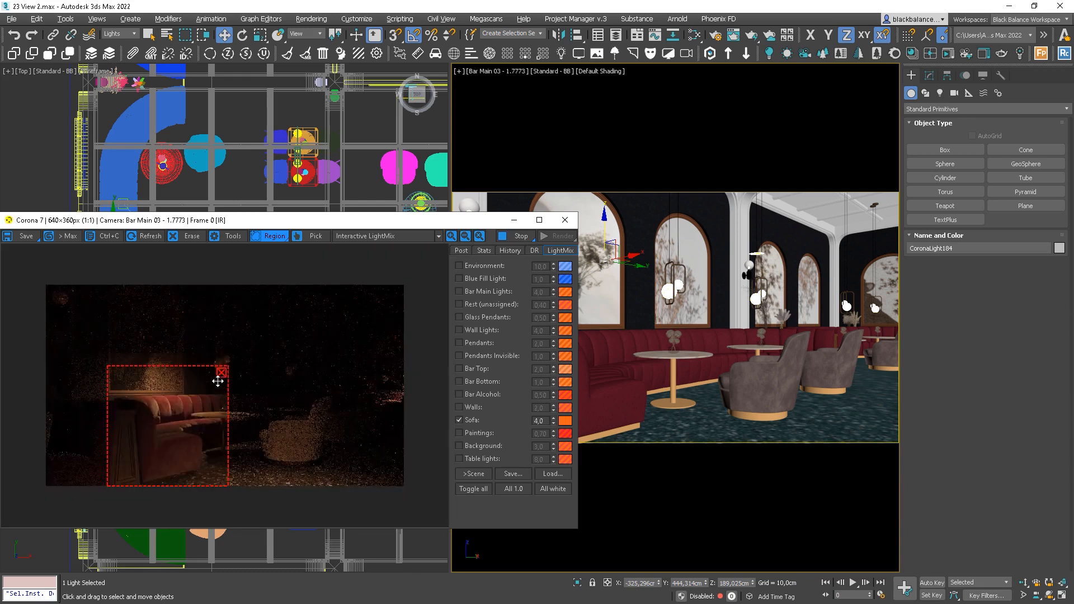
pyautogui.click(226, 356)
pyautogui.moveTo(302, 220); pyautogui.dragTo(717, 144)
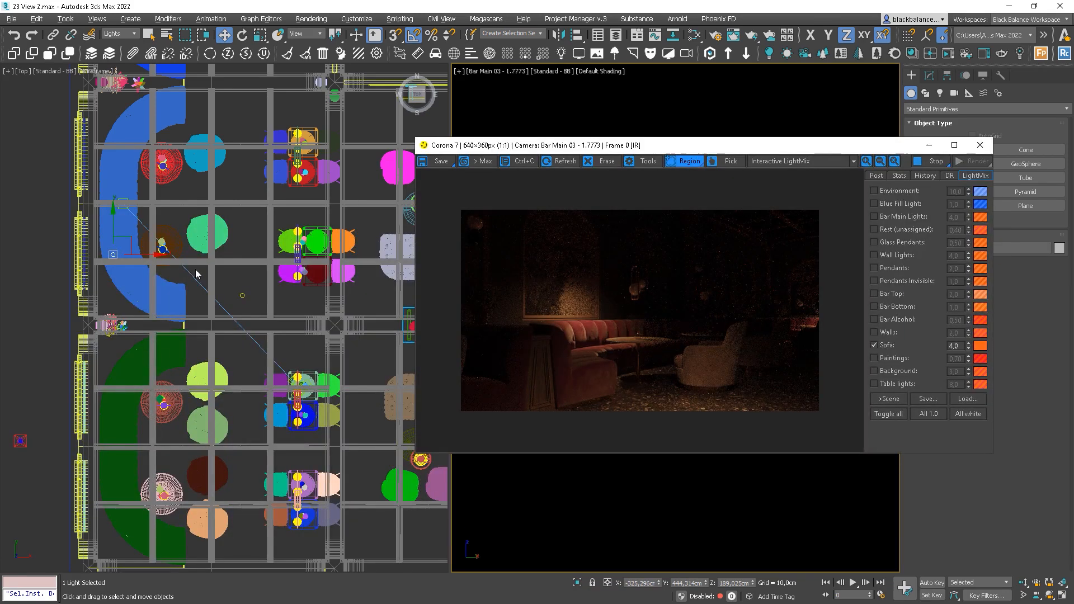
# Select the other sofa light, shift it right and raise it to about 202 cm
pyautogui.click(242, 295)
pyautogui.moveTo(260, 277); pyautogui.dragTo(263, 338, button='middle')
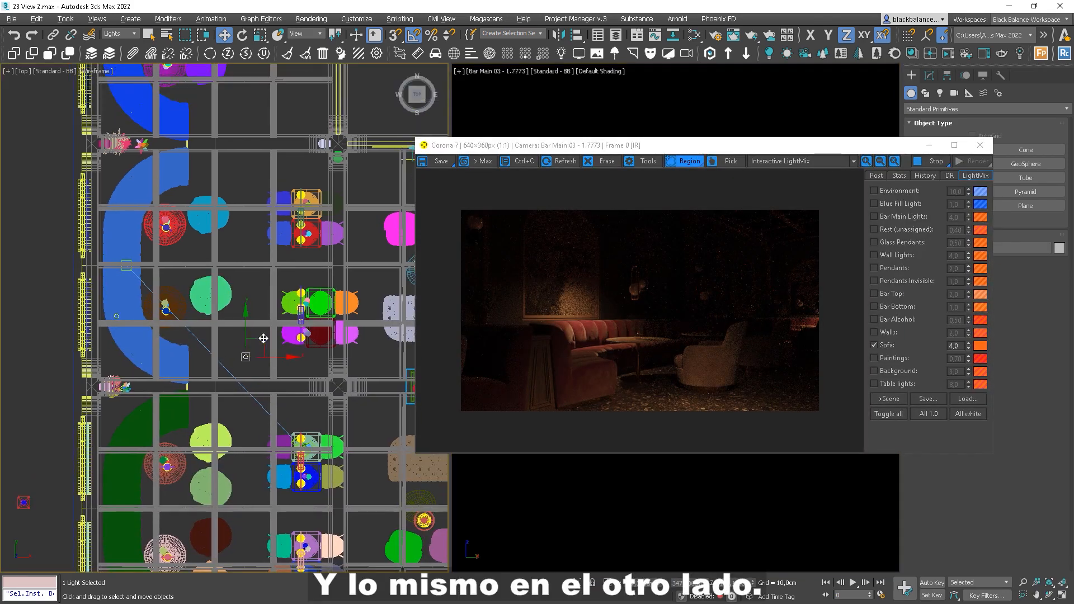
pyautogui.click(166, 137)
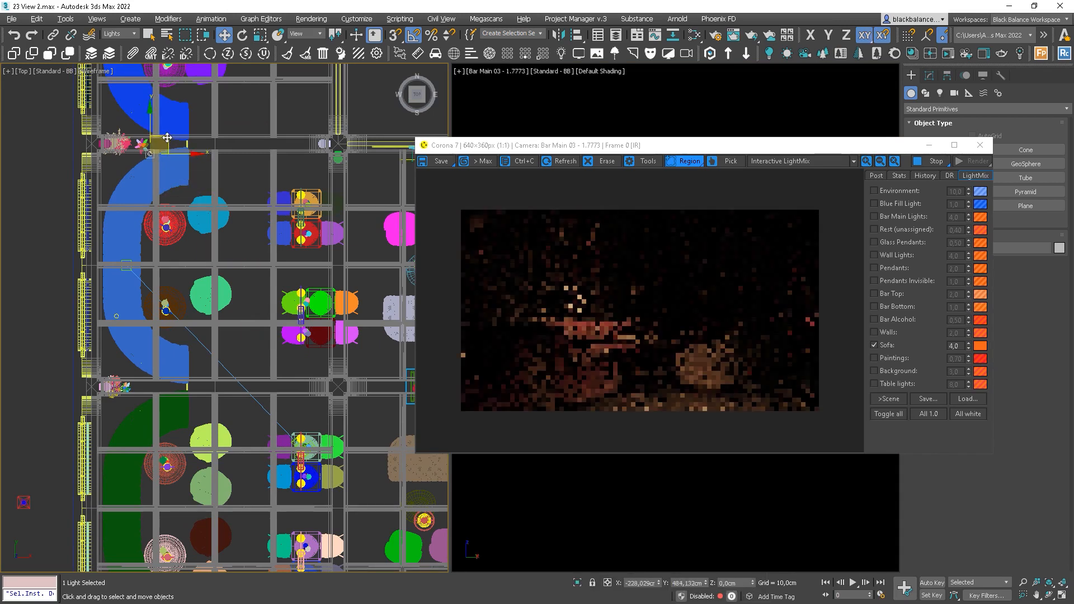
pyautogui.moveTo(166, 137); pyautogui.dragTo(185, 134)
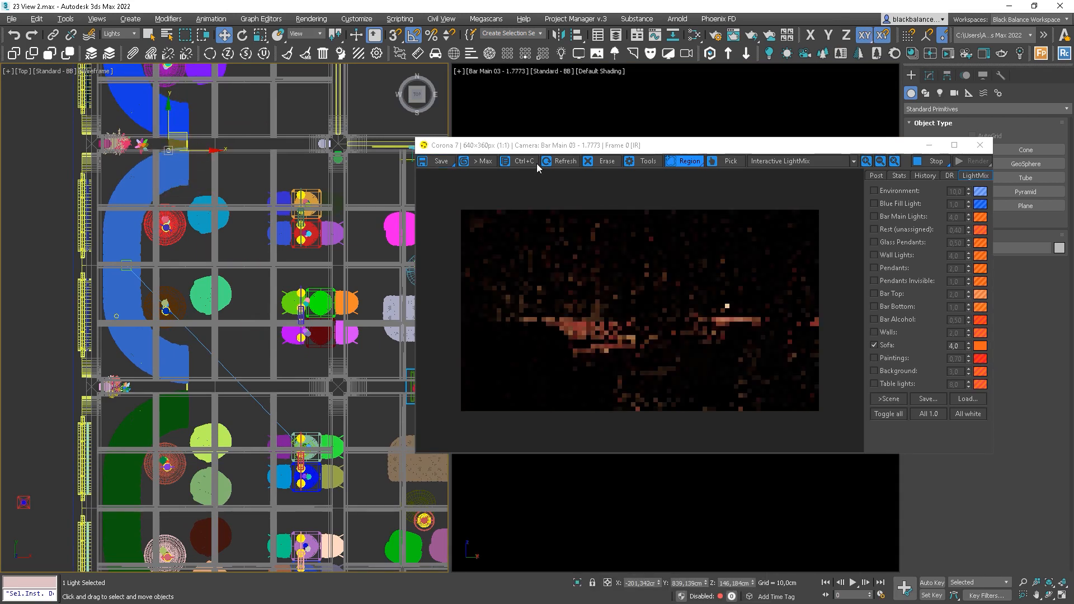
pyautogui.moveTo(466, 185); pyautogui.dragTo(291, 246)
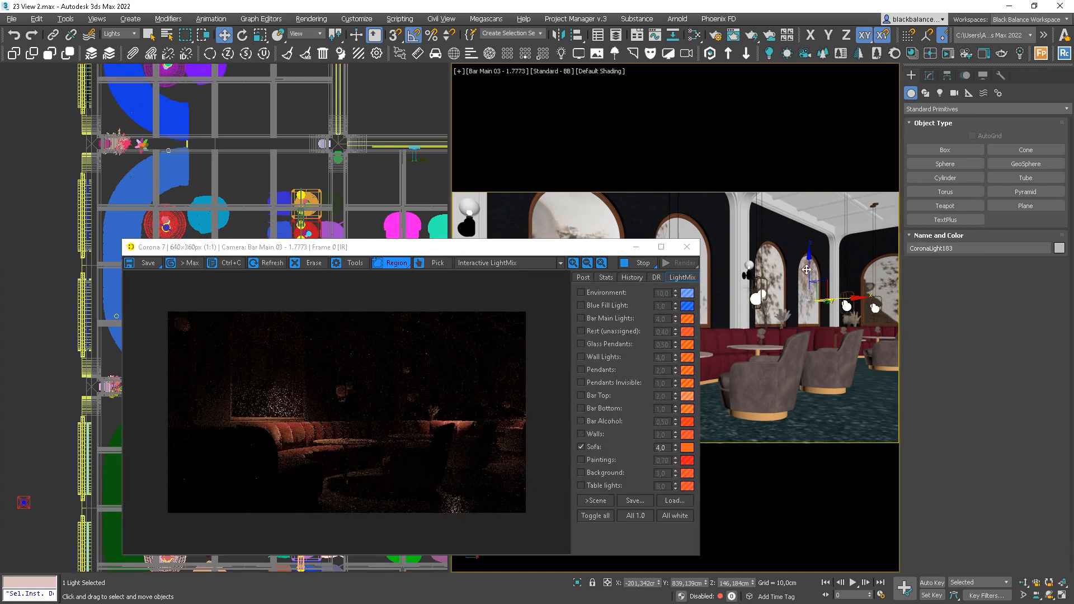
pyautogui.moveTo(809, 268)
pyautogui.mouseDown()
pyautogui.moveTo(810, 240)
pyautogui.moveTo(827, 265)
pyautogui.mouseUp()
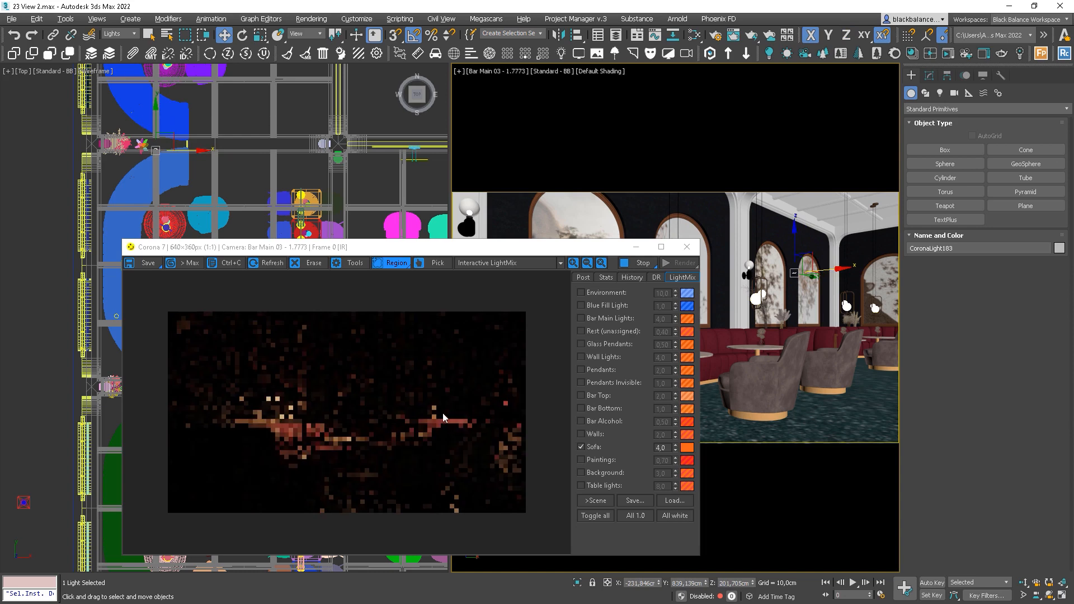
# Check the sofa corner with a temporary render region, and briefly toggle the Bar Alcohol layer
pyautogui.moveTo(473, 404)
pyautogui.mouseDown()
pyautogui.moveTo(410, 451)
pyautogui.moveTo(374, 460)
pyautogui.mouseUp()
pyautogui.moveTo(474, 434); pyautogui.dragTo(514, 432)
pyautogui.moveTo(472, 402); pyautogui.dragTo(467, 340)
pyautogui.moveTo(486, 383); pyautogui.dragTo(343, 396)
pyautogui.click(363, 361)
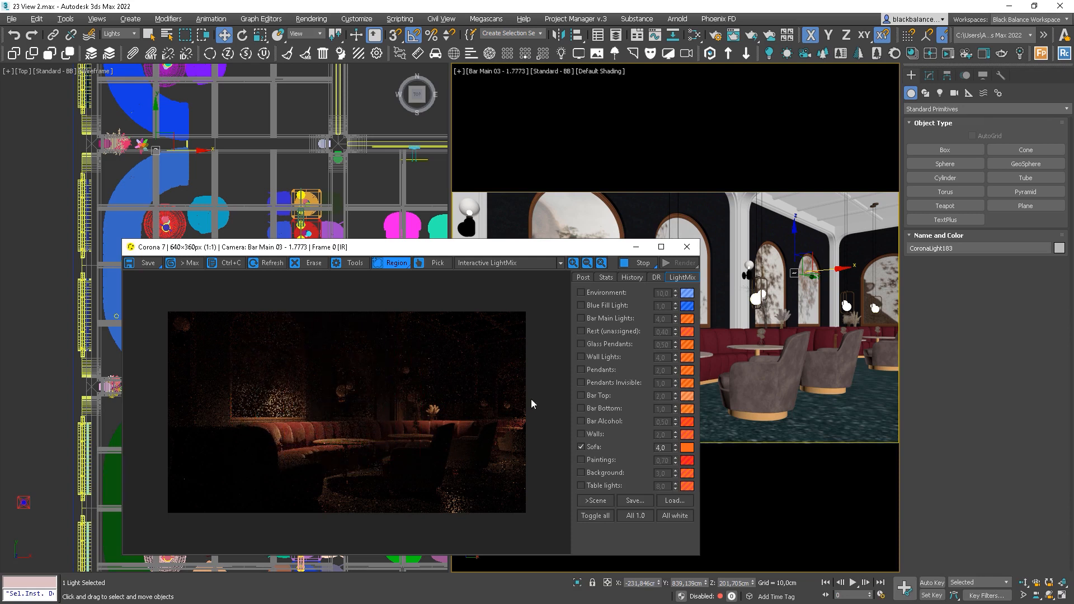
pyautogui.click(607, 422)
pyautogui.click(606, 424)
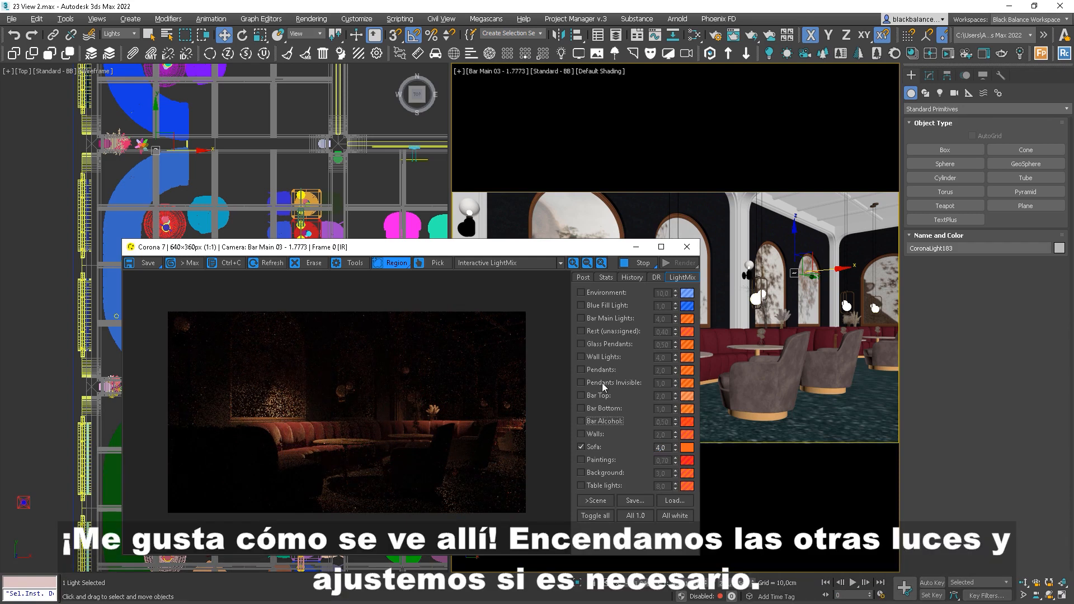
# Re-enable Pendants Invisible at 0,30 intensity and turn Pendants back on
pyautogui.click(600, 384)
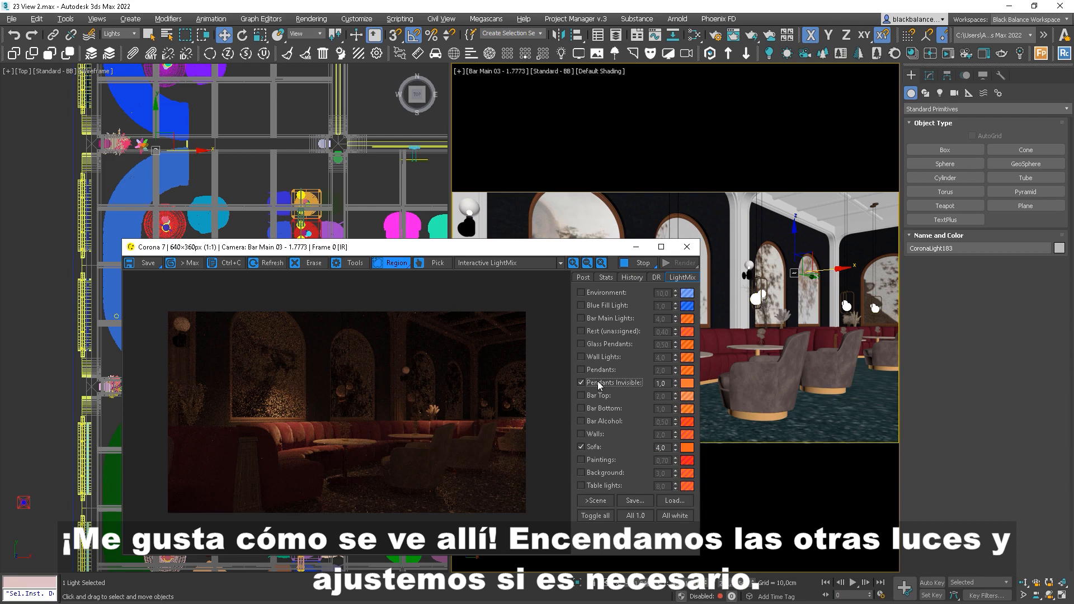
pyautogui.doubleClick(662, 383)
pyautogui.press('BackSpace')
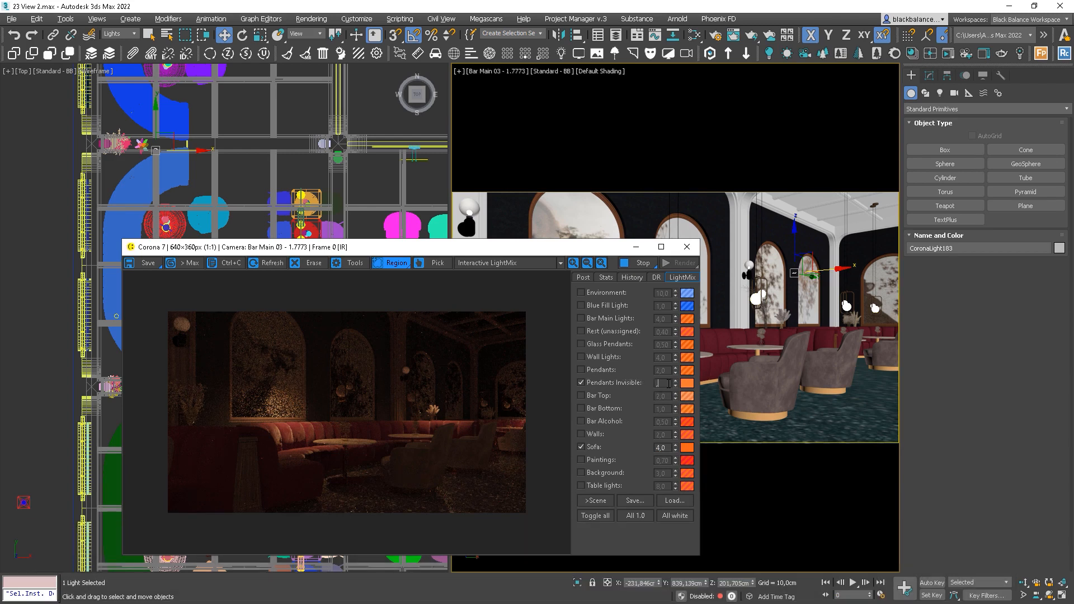
pyautogui.write(',3')
pyautogui.press('Return')
pyautogui.click(616, 371)
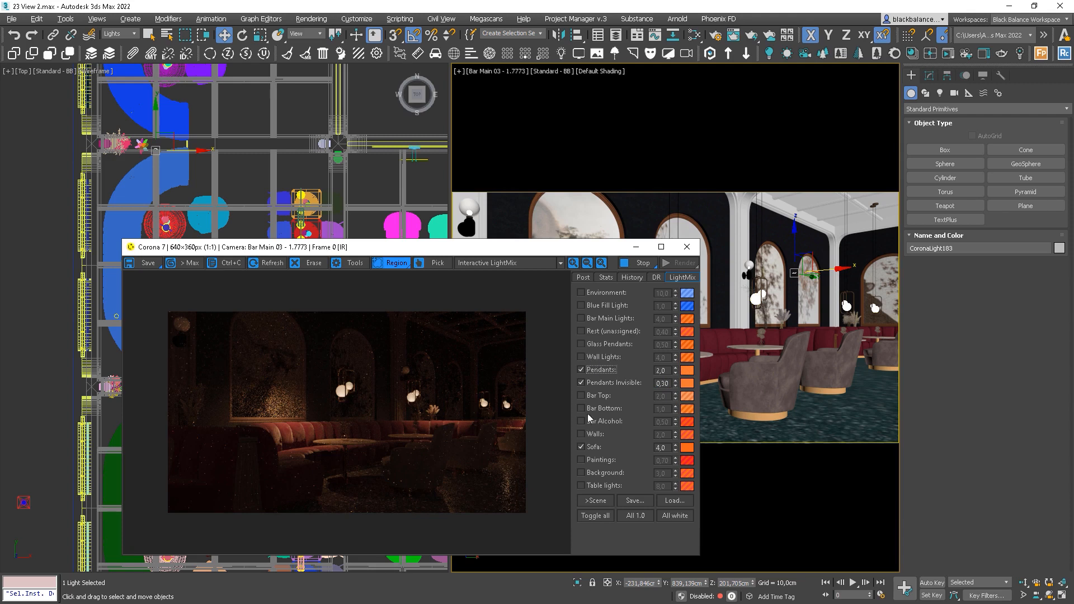
# Turn Walls back on at 2.0 after comparing on and off, then select CoronaLight156
pyautogui.click(593, 435)
pyautogui.click(588, 437)
pyautogui.click(588, 437)
pyautogui.click(589, 440)
pyautogui.click(589, 439)
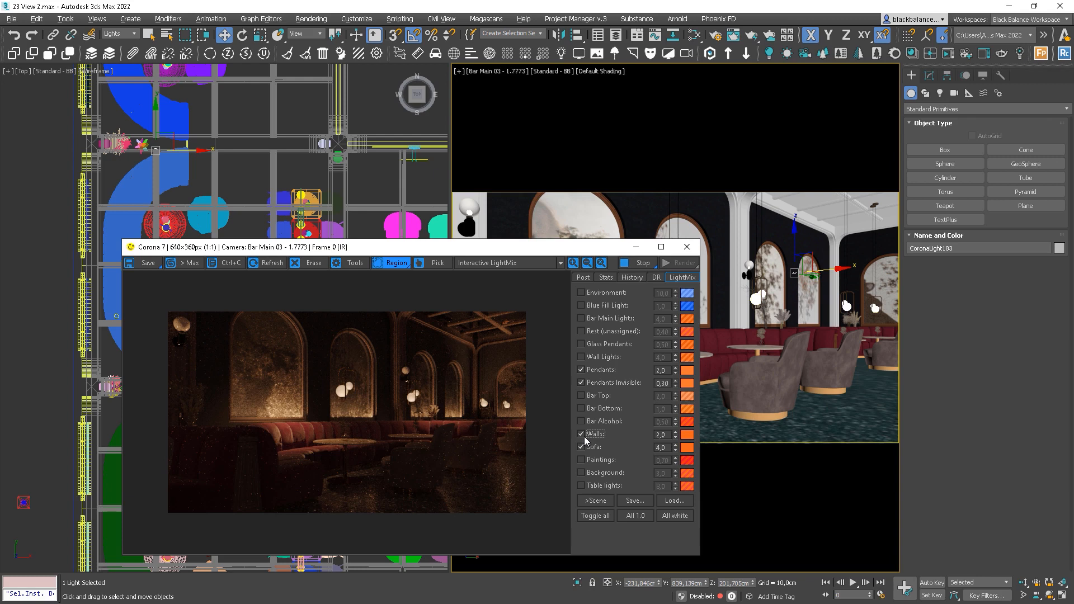
pyautogui.click(75, 285)
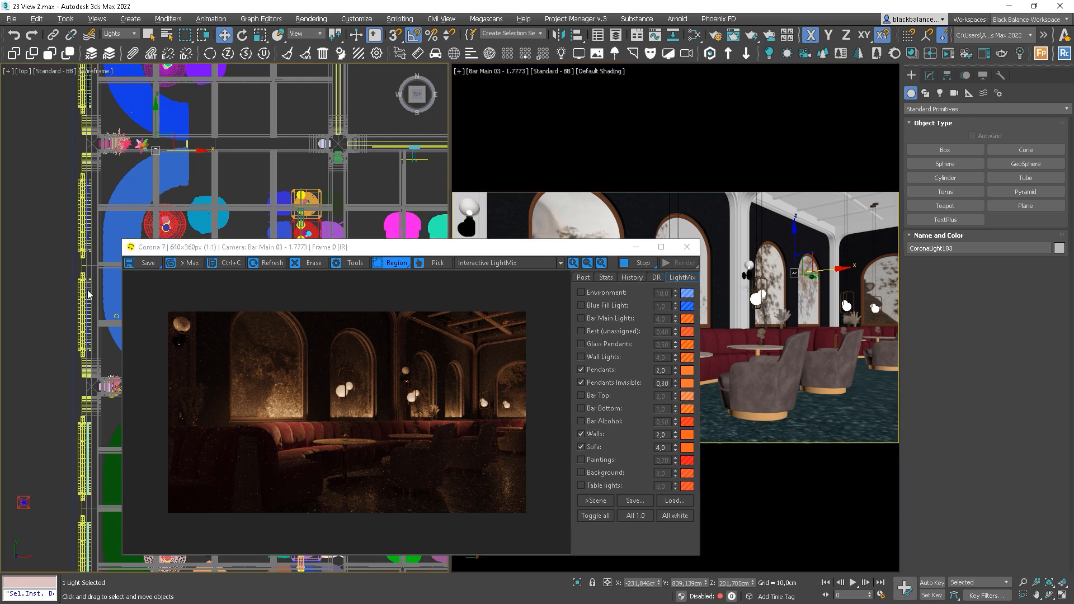
pyautogui.click(88, 300)
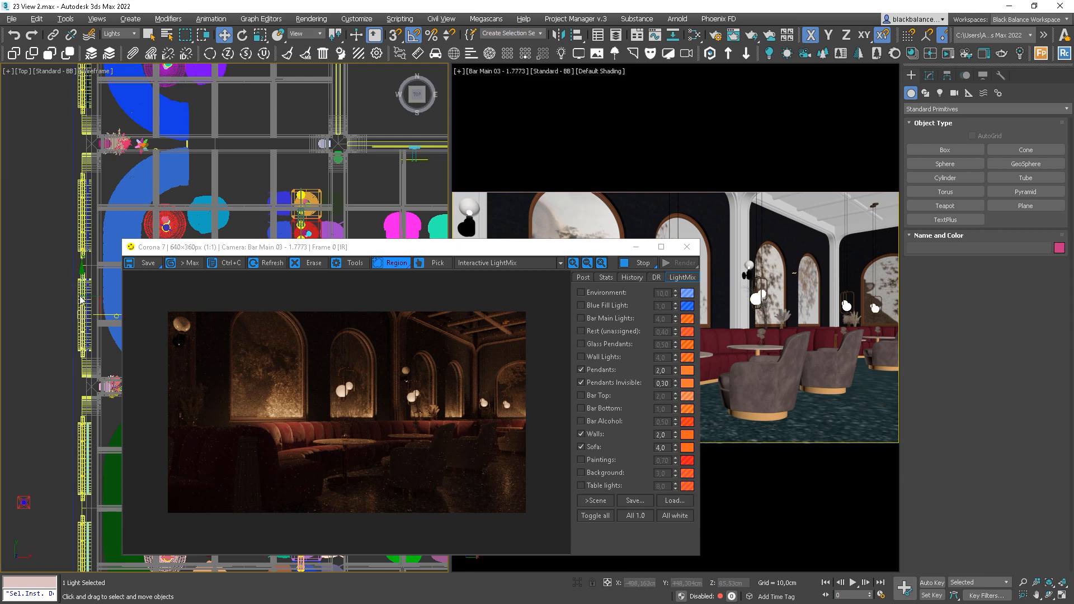
# Show CoronaLight156's parameters (intensity 200, rectangle) and start the Exclude object picking
pyautogui.click(936, 77)
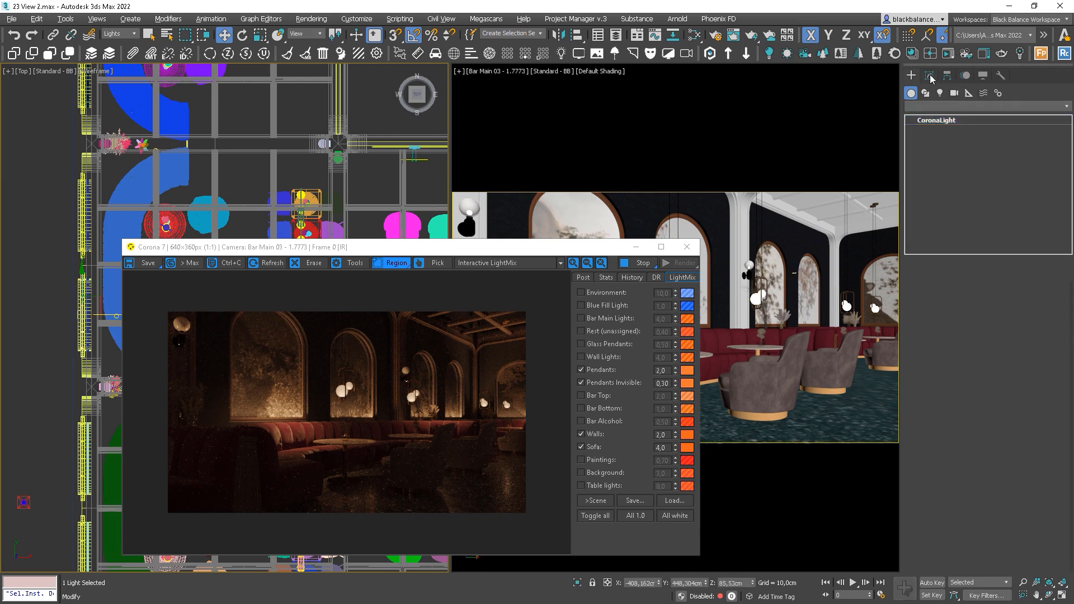
pyautogui.moveTo(900, 139); pyautogui.dragTo(966, 181)
pyautogui.click(1057, 542)
# Unhide all hidden objects so beams and columns appear, then return to plain selection
pyautogui.rightClick(793, 200)
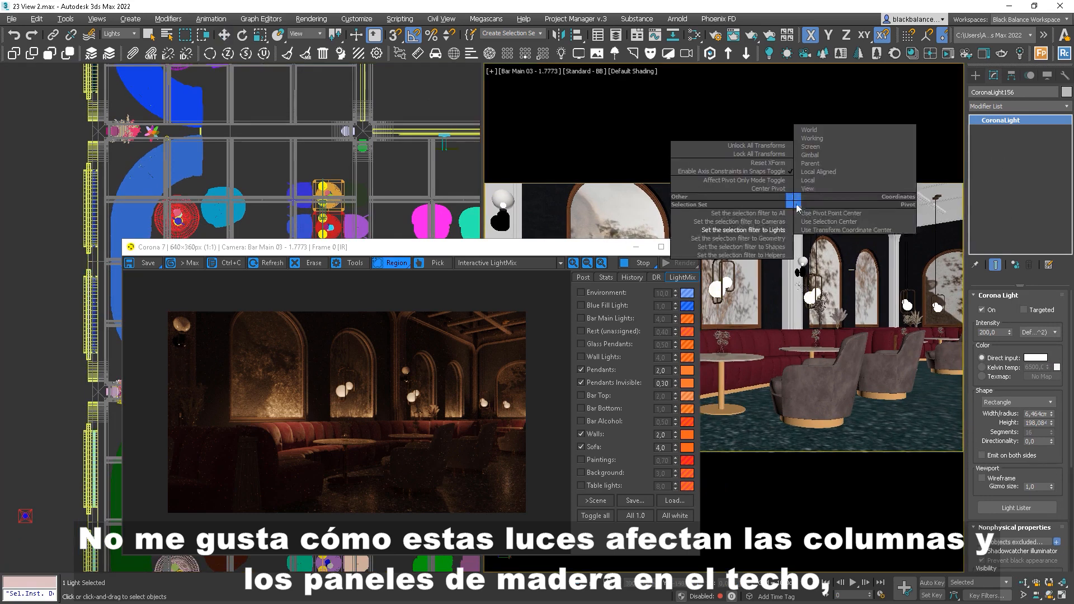
pyautogui.press('Escape')
pyautogui.rightClick(792, 237)
pyautogui.click(810, 199)
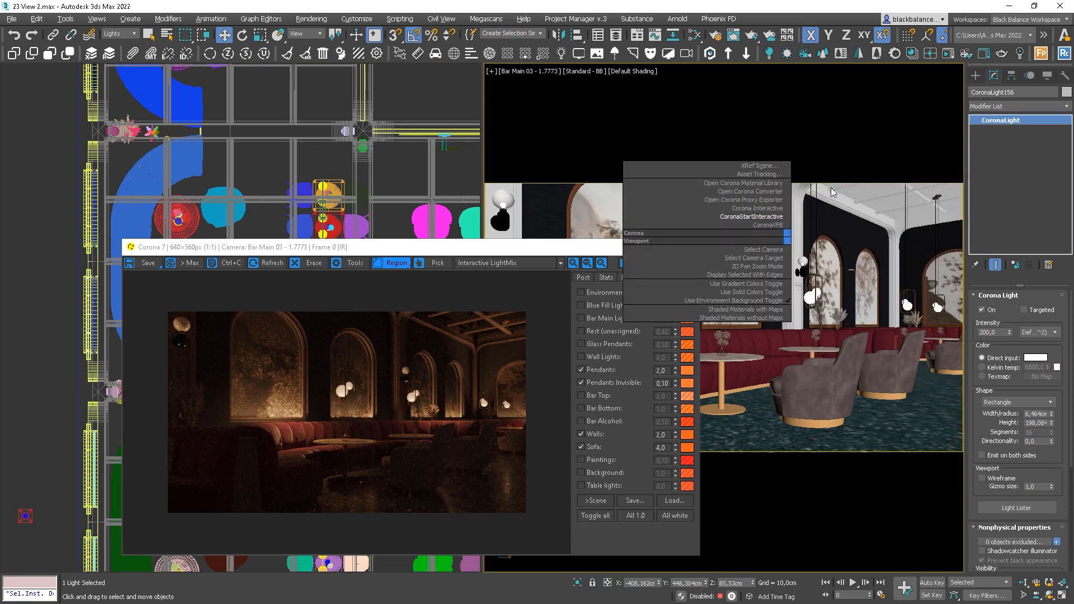
pyautogui.press('q')
pyautogui.rightClick(794, 204)
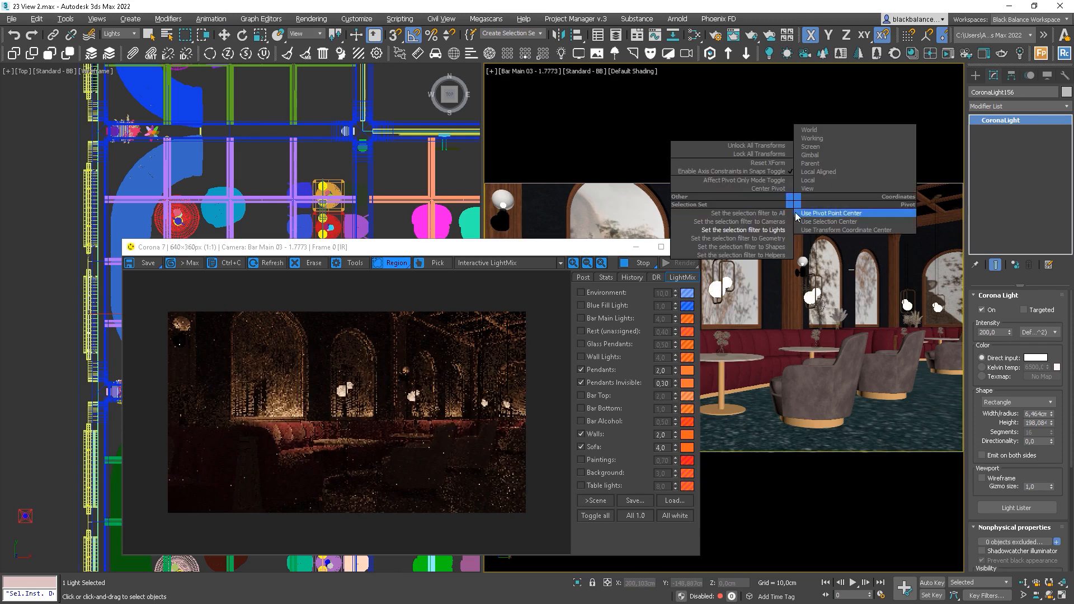
# Set the selection filter to All and pick objects until 18 are excluded from the light
pyautogui.click(783, 213)
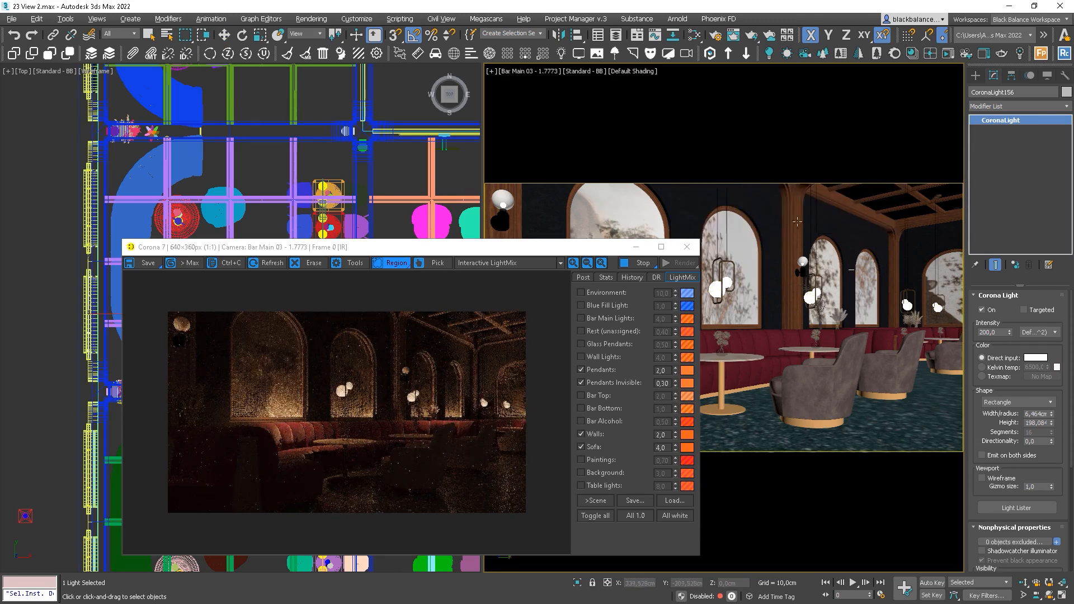
pyautogui.click(795, 211)
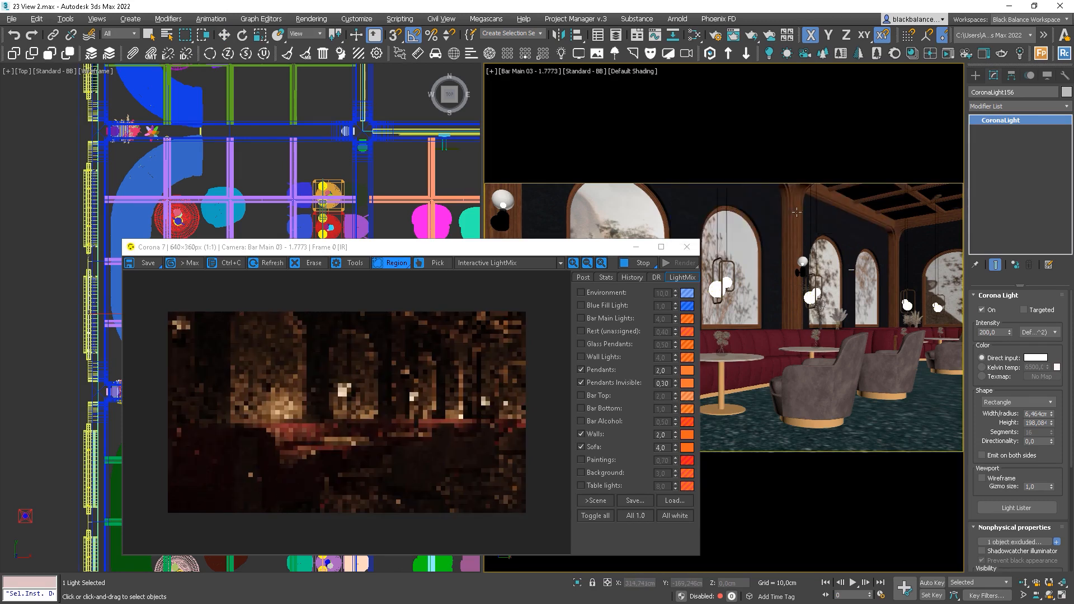
pyautogui.click(885, 195)
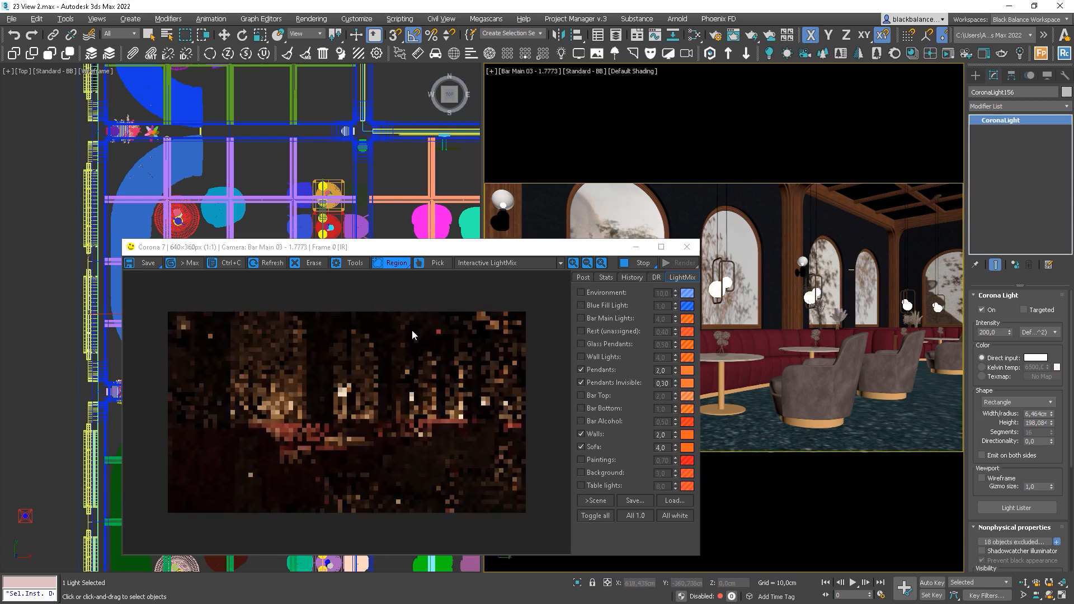
# Check the result with a render region at the upper right, then remove it
pyautogui.moveTo(447, 351); pyautogui.dragTo(548, 309)
pyautogui.moveTo(503, 335); pyautogui.dragTo(473, 325)
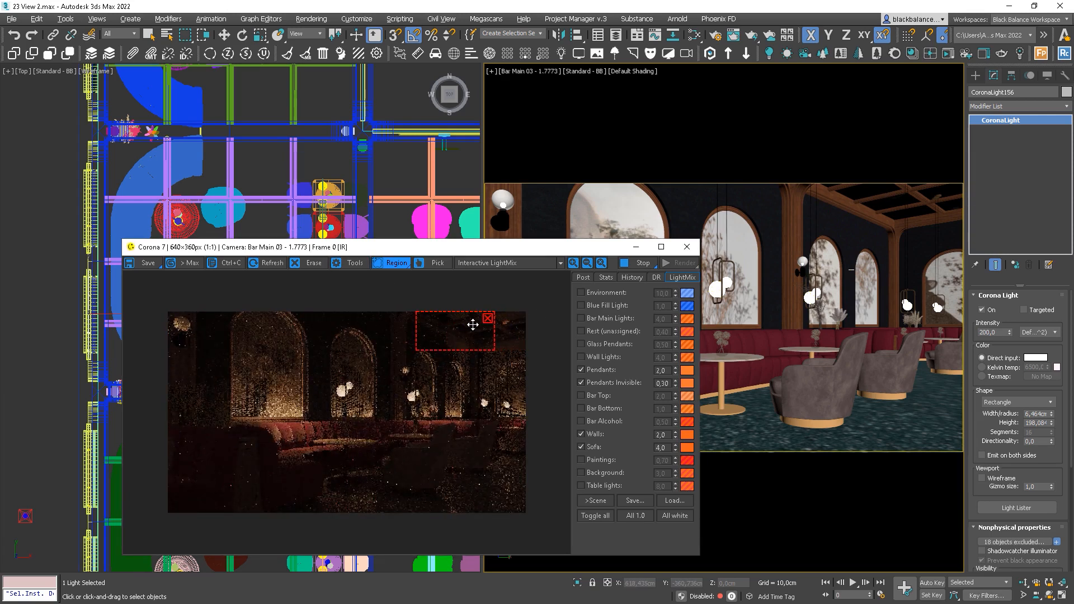
pyautogui.moveTo(476, 351); pyautogui.dragTo(475, 434)
pyautogui.moveTo(482, 373); pyautogui.dragTo(436, 374)
pyautogui.click(441, 319)
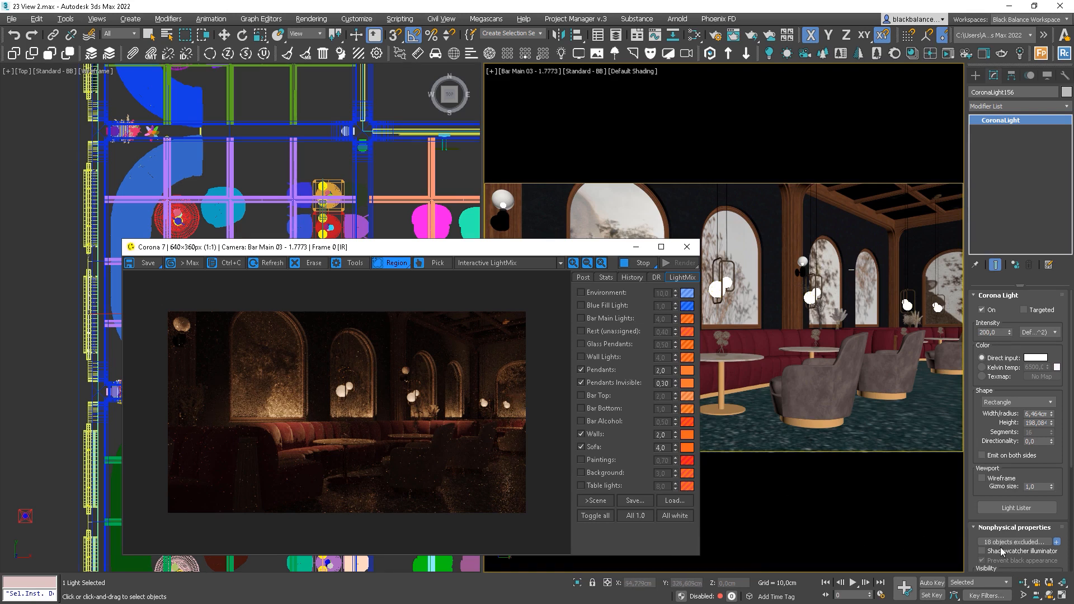
# Remove Line016 through the group from CoronaLight156's exclusions, leaving only Columns excluded
pyautogui.click(1057, 542)
pyautogui.click(1019, 542)
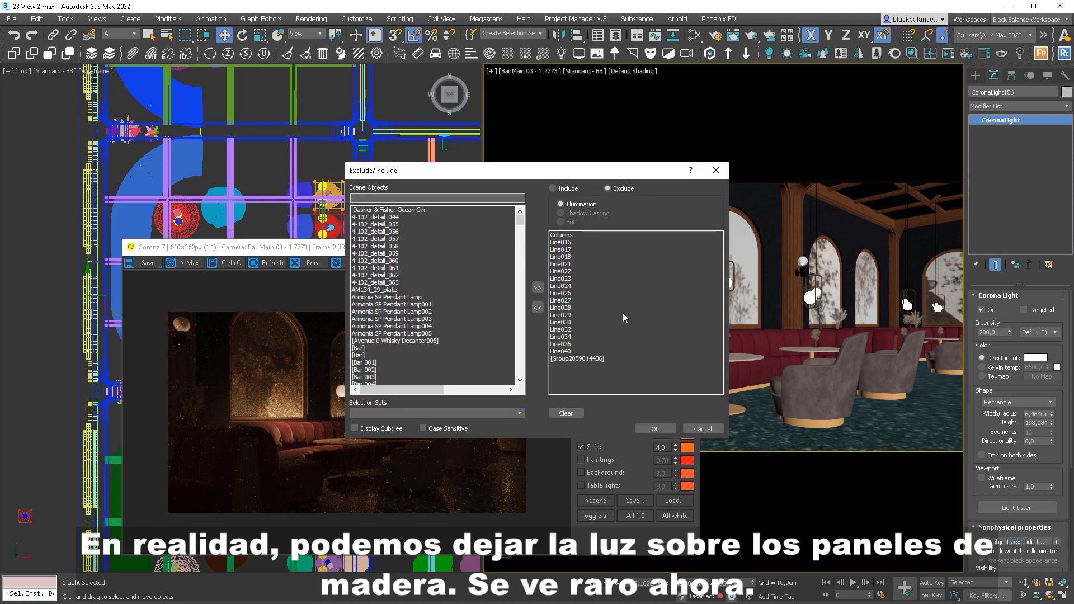
pyautogui.click(564, 351)
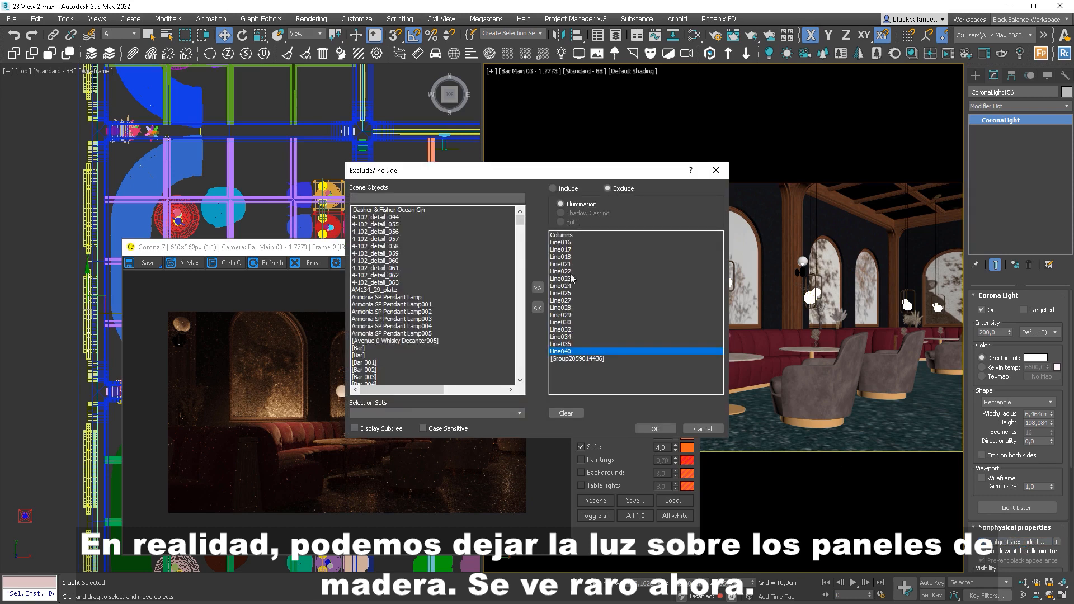
pyautogui.click(568, 358)
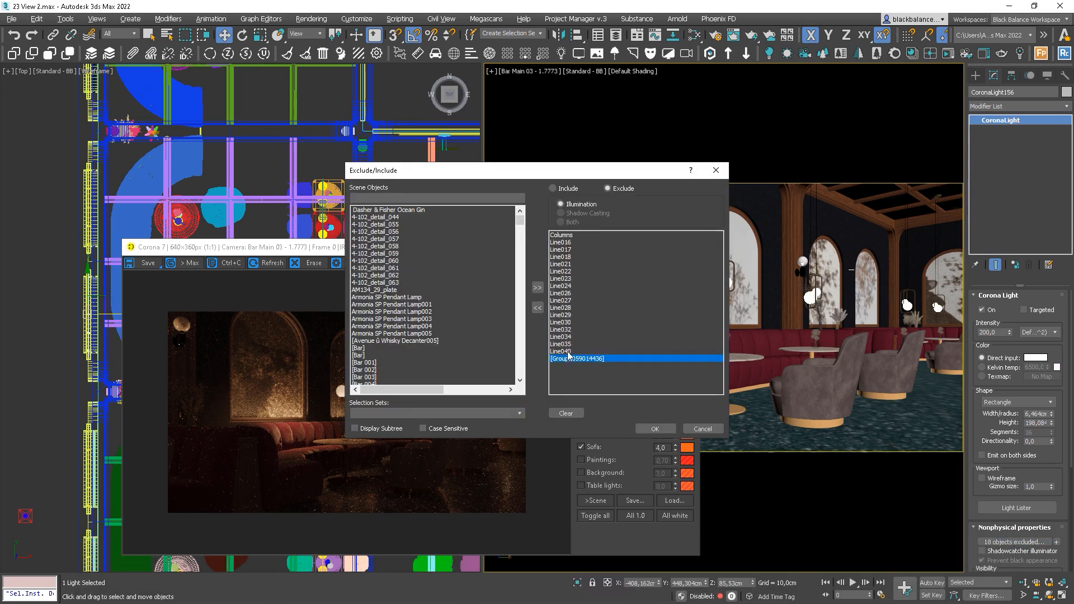
pyautogui.keyDown('shift'); pyautogui.click(560, 242); pyautogui.keyUp('shift')
pyautogui.click(537, 309)
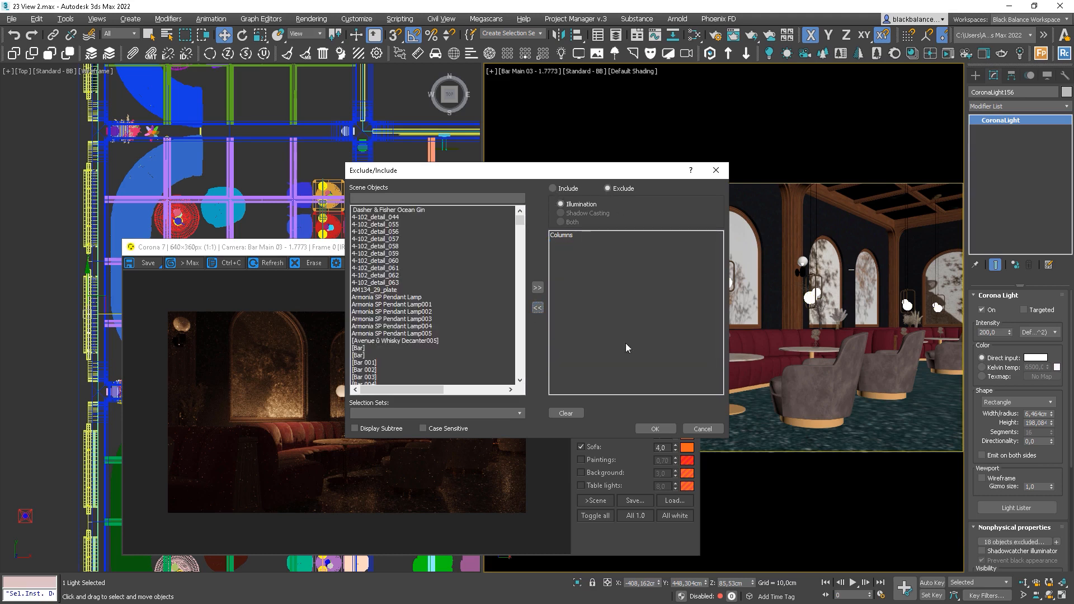
pyautogui.click(652, 431)
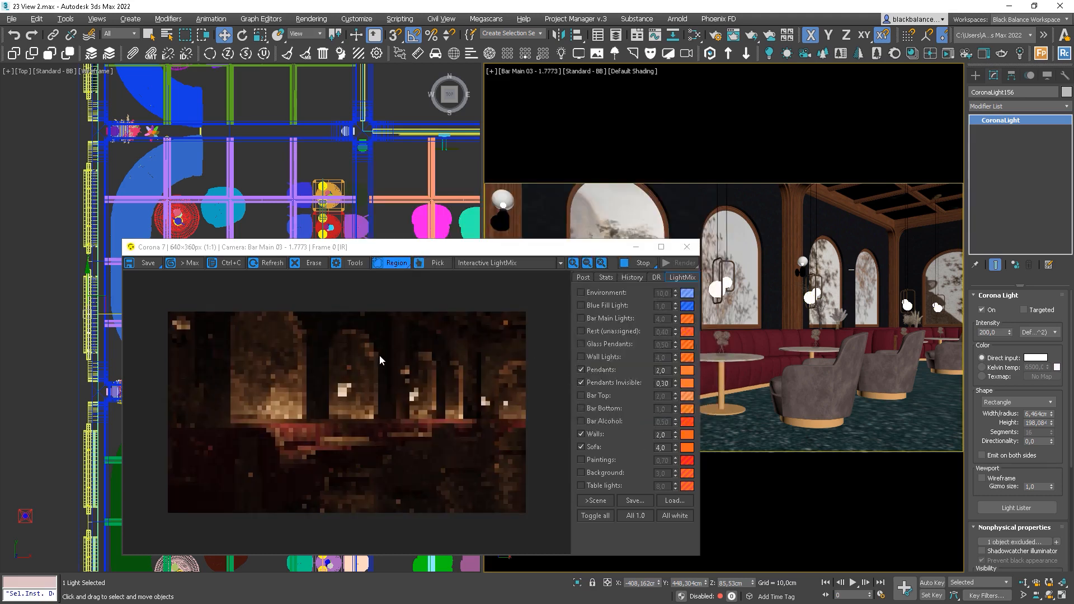
# Preview the ceiling with a render region, then lower the Walls LightMix layer to 1,5 after trying 1
pyautogui.moveTo(380, 360); pyautogui.dragTo(529, 309)
pyautogui.scroll(1, 504, 335)
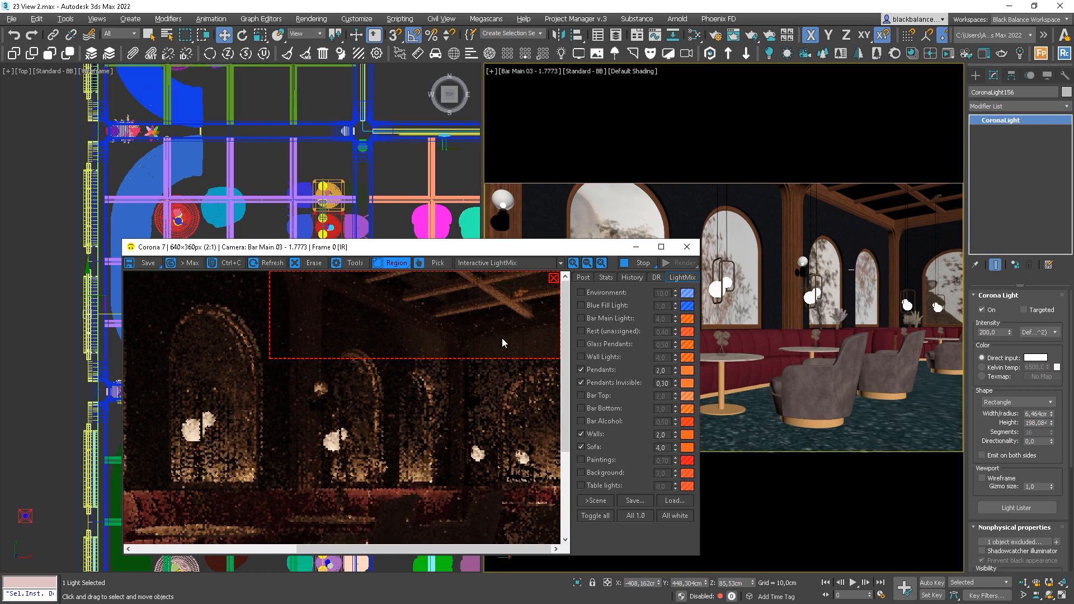
pyautogui.scroll(-1, 502, 338)
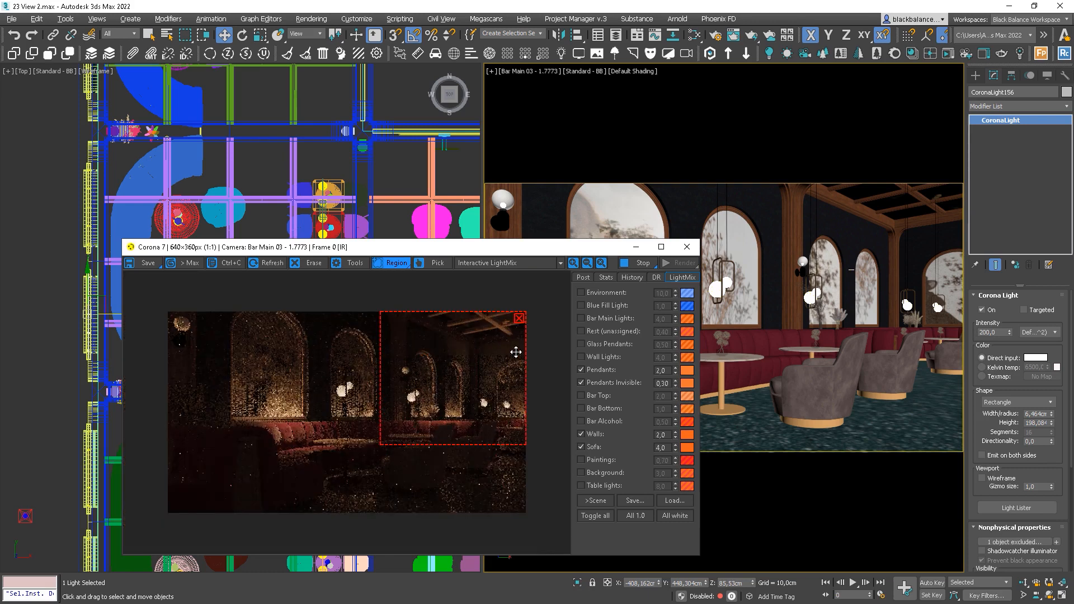
pyautogui.click(519, 318)
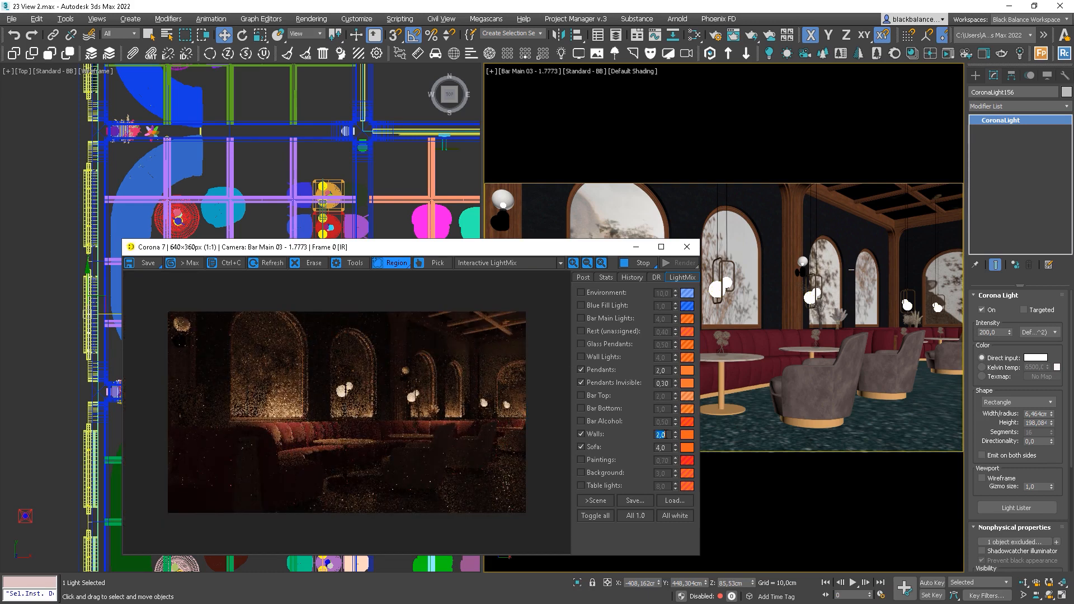
pyautogui.write('1')
pyautogui.press('Return')
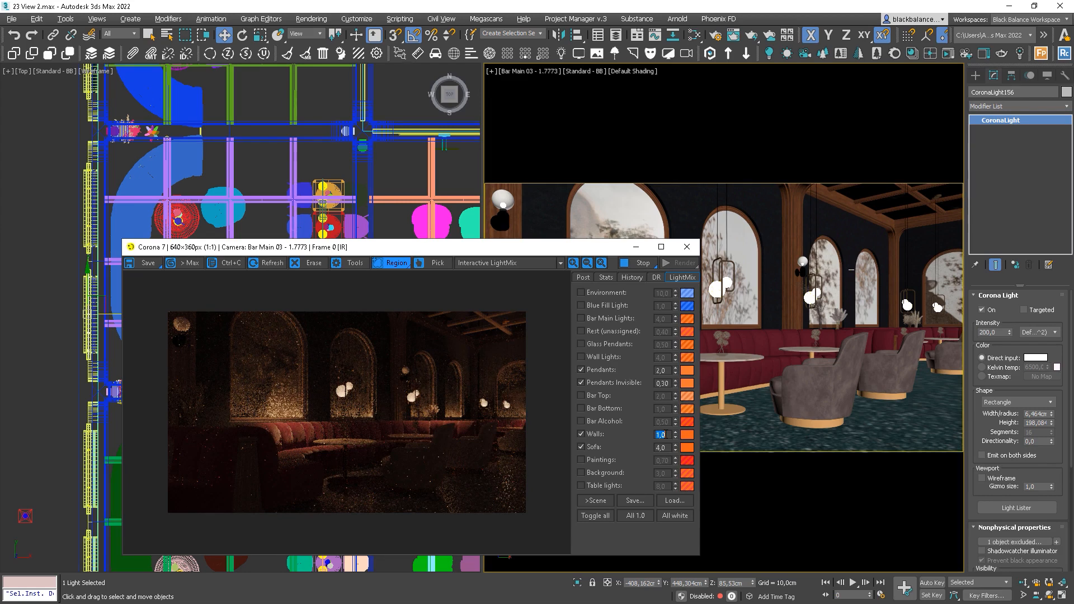
pyautogui.write('1,5')
pyautogui.press('Return')
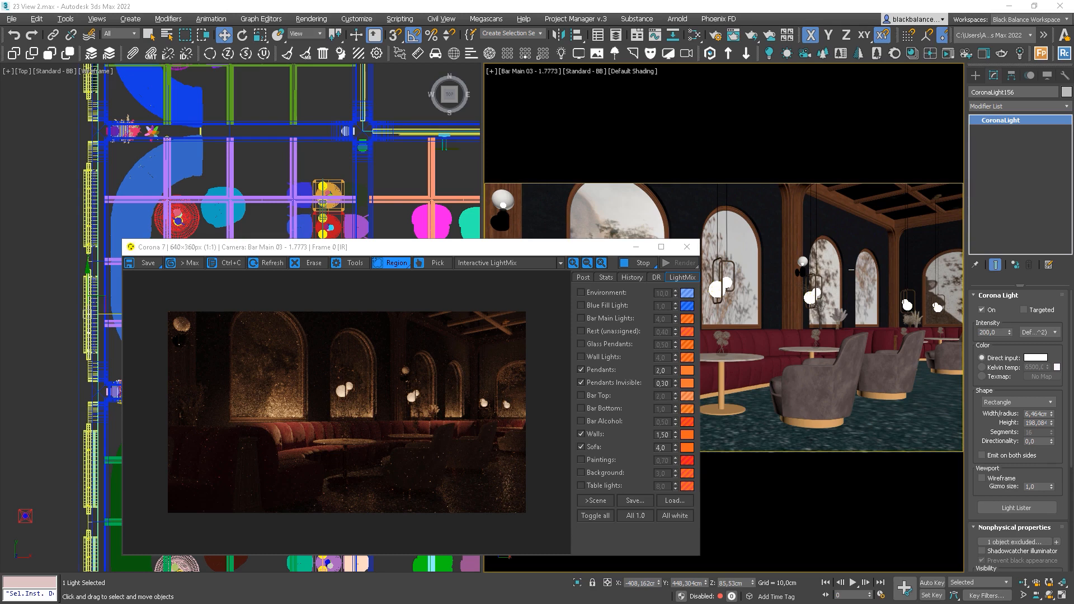
# Select the Corona disk light and move it to the upper-left seating area in the plan
pyautogui.moveTo(390, 246); pyautogui.dragTo(739, 91)
pyautogui.moveTo(300, 397); pyautogui.dragTo(250, 341, button='middle')
pyautogui.scroll(-3, 250, 341)
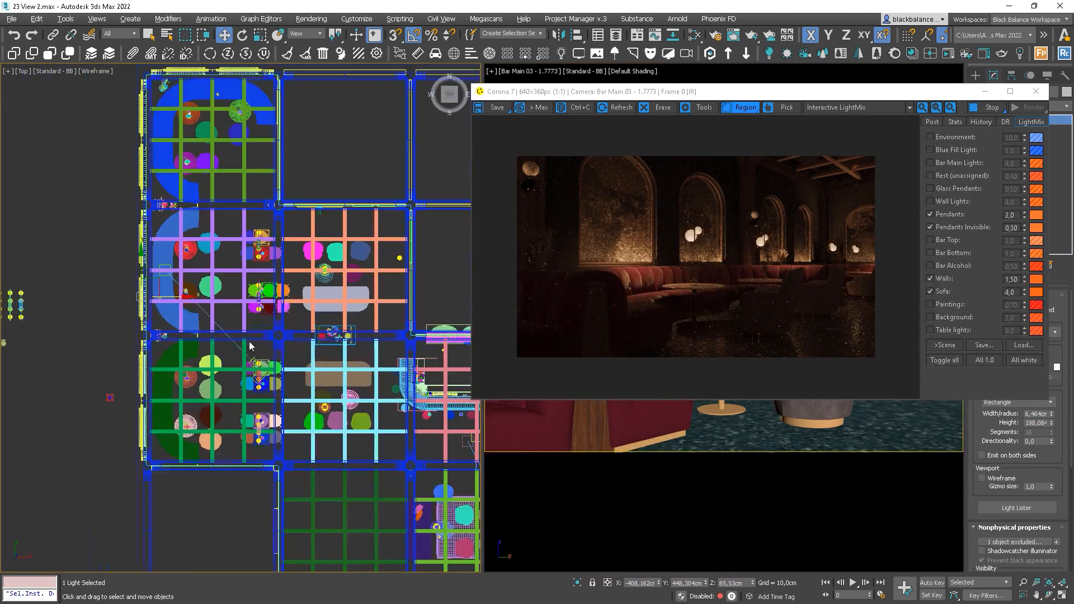
pyautogui.scroll(-3, 335, 363)
pyautogui.scroll(10, 335, 362)
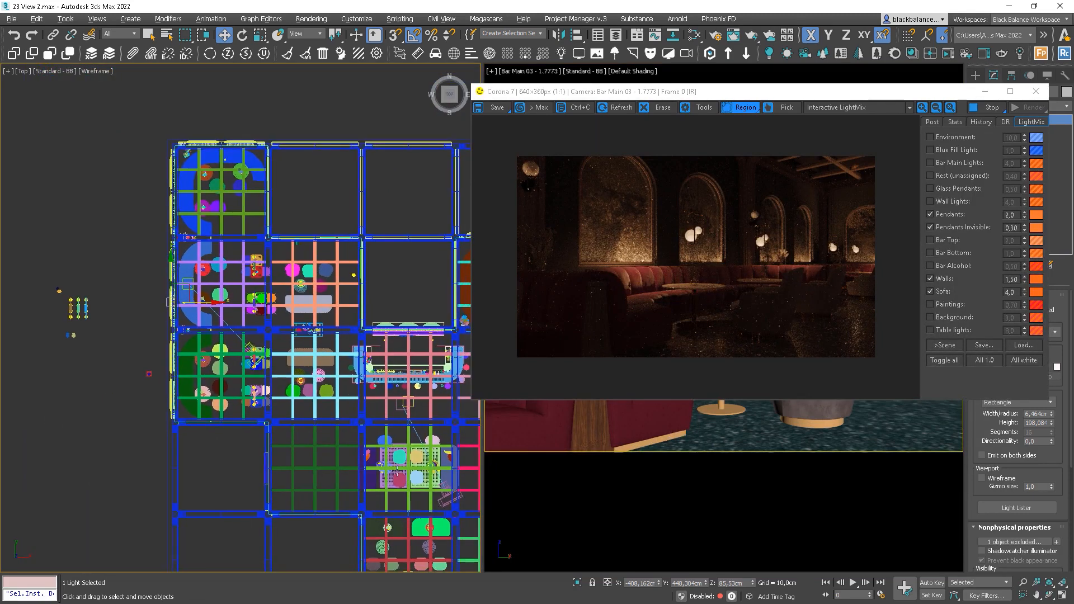
pyautogui.click(300, 436)
pyautogui.scroll(-5, 354, 451)
pyautogui.keyDown('shift'); pyautogui.moveTo(354, 451); pyautogui.dragTo(164, 320); pyautogui.keyUp('shift')
# Fine-tune the disk light's position beside the left sofa, checking it through a VFB render region
pyautogui.moveTo(516, 236); pyautogui.dragTo(607, 356)
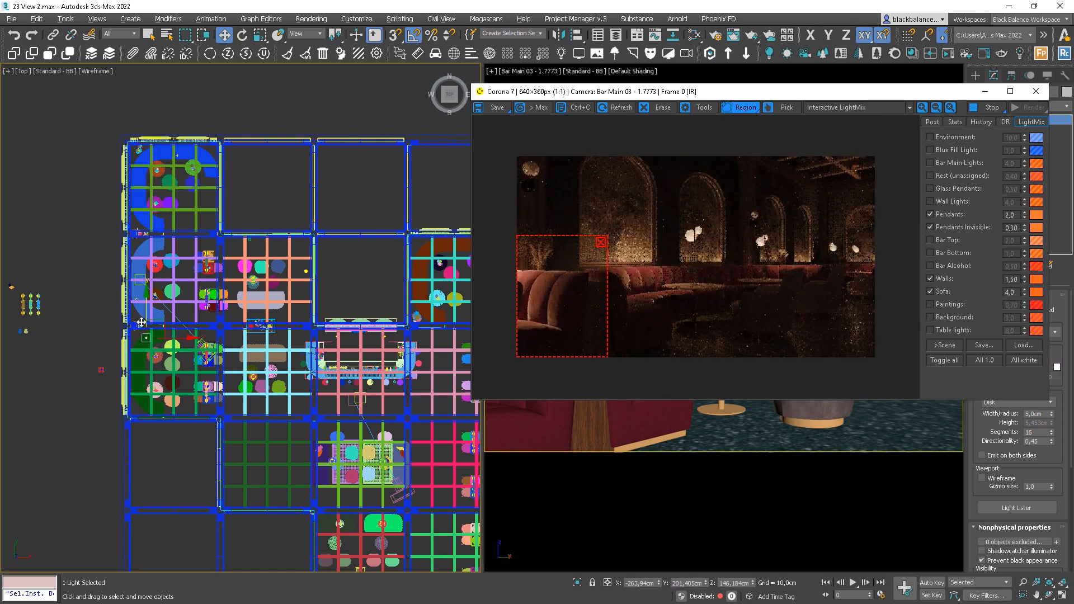
pyautogui.scroll(2, 147, 324)
pyautogui.moveTo(142, 342); pyautogui.dragTo(193, 321, button='middle')
pyautogui.scroll(8, 194, 321)
pyautogui.moveTo(222, 304); pyautogui.dragTo(184, 343)
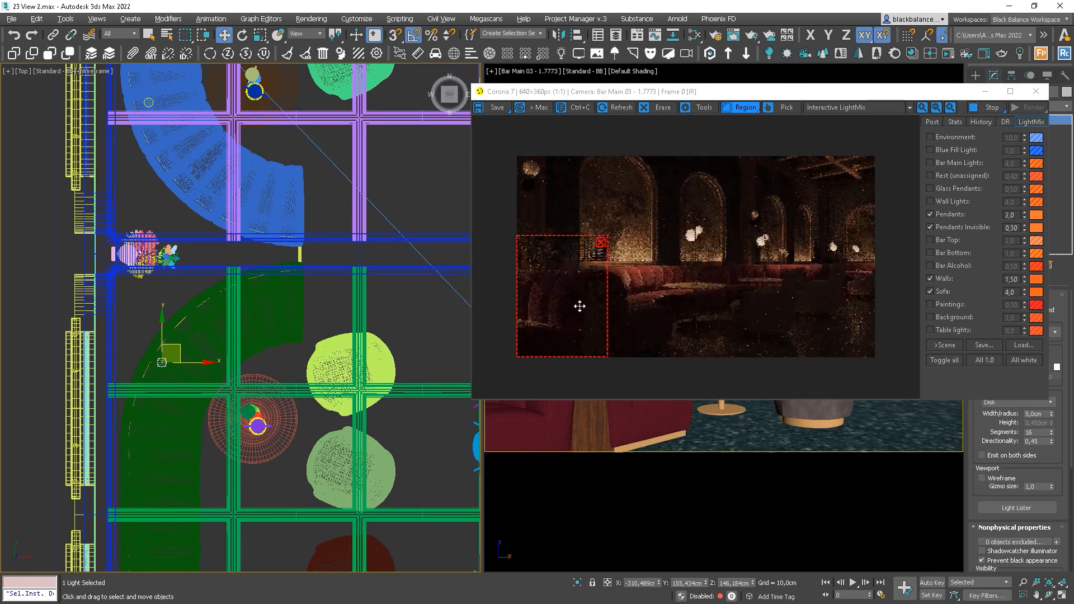
pyautogui.moveTo(178, 344); pyautogui.dragTo(203, 291)
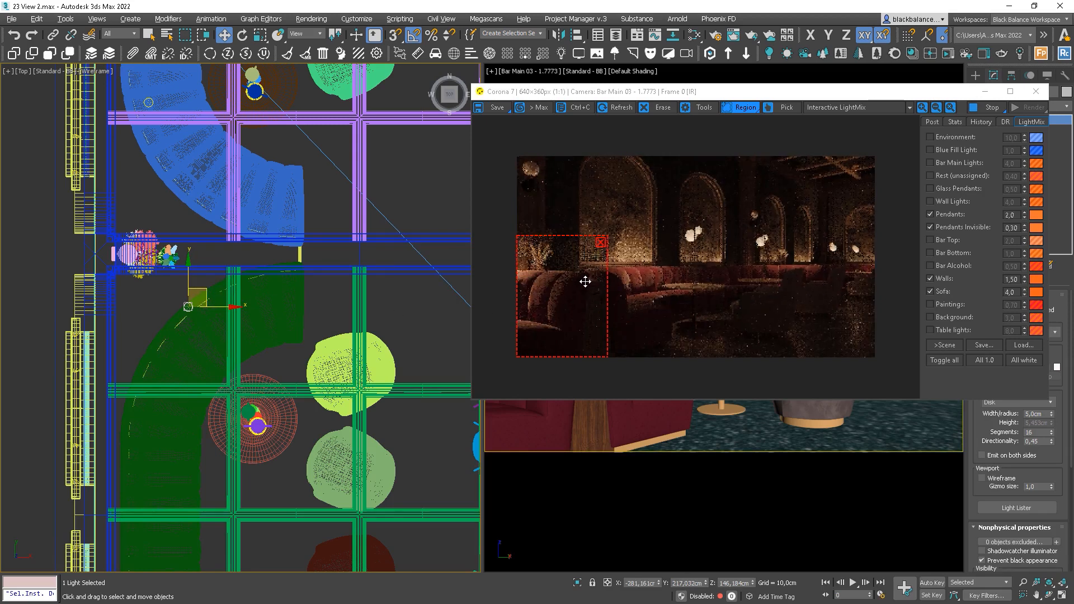
pyautogui.moveTo(569, 280); pyautogui.dragTo(548, 305)
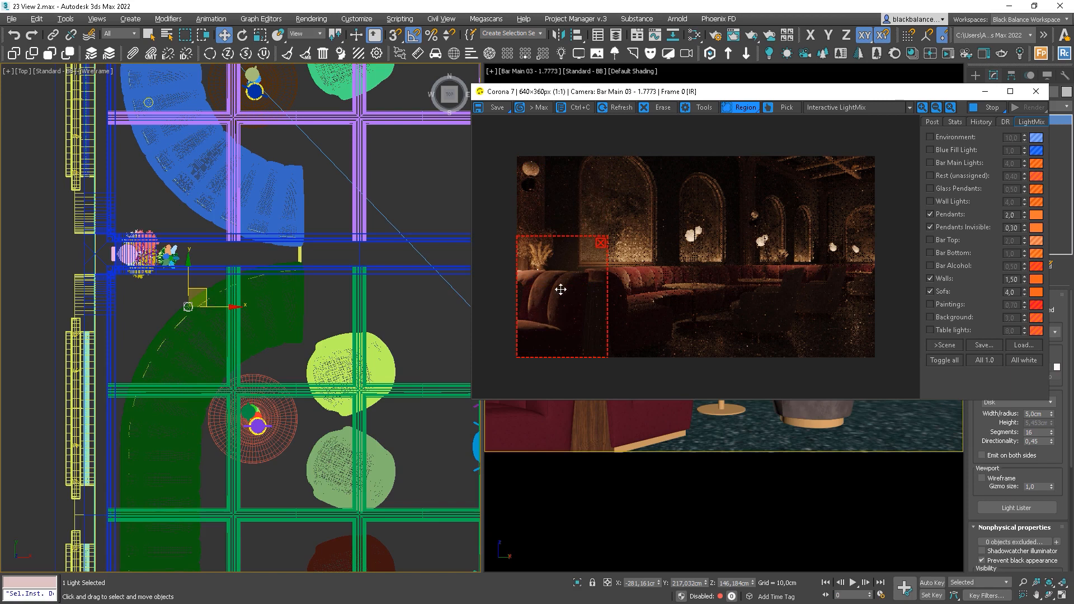
pyautogui.click(602, 243)
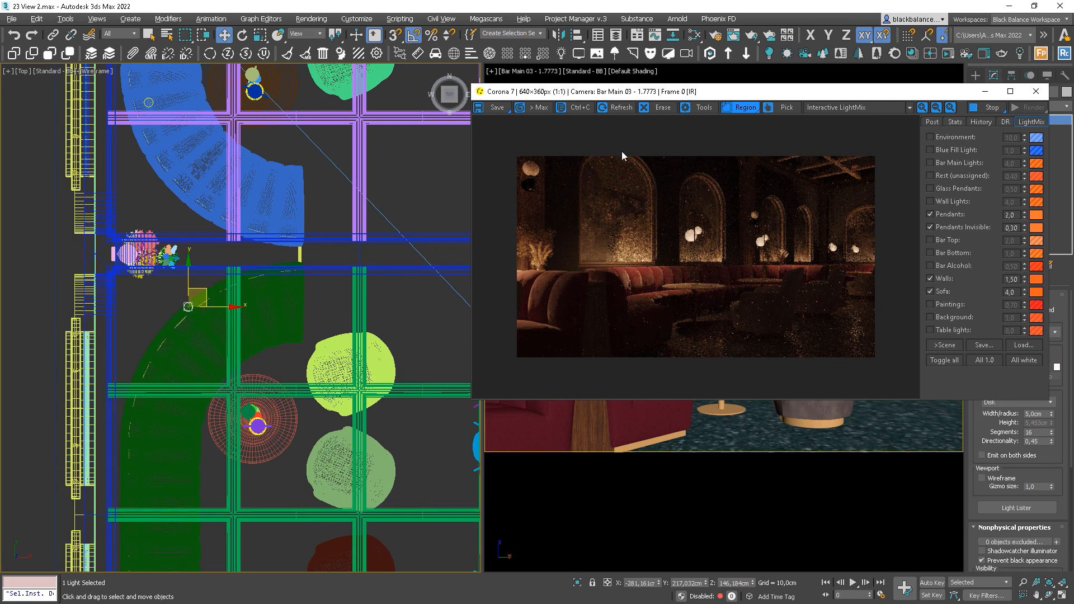
# Nudge the disk light slightly right and set its Intensity to 100
pyautogui.moveTo(207, 289); pyautogui.dragTo(229, 291)
pyautogui.moveTo(737, 96); pyautogui.dragTo(525, 96)
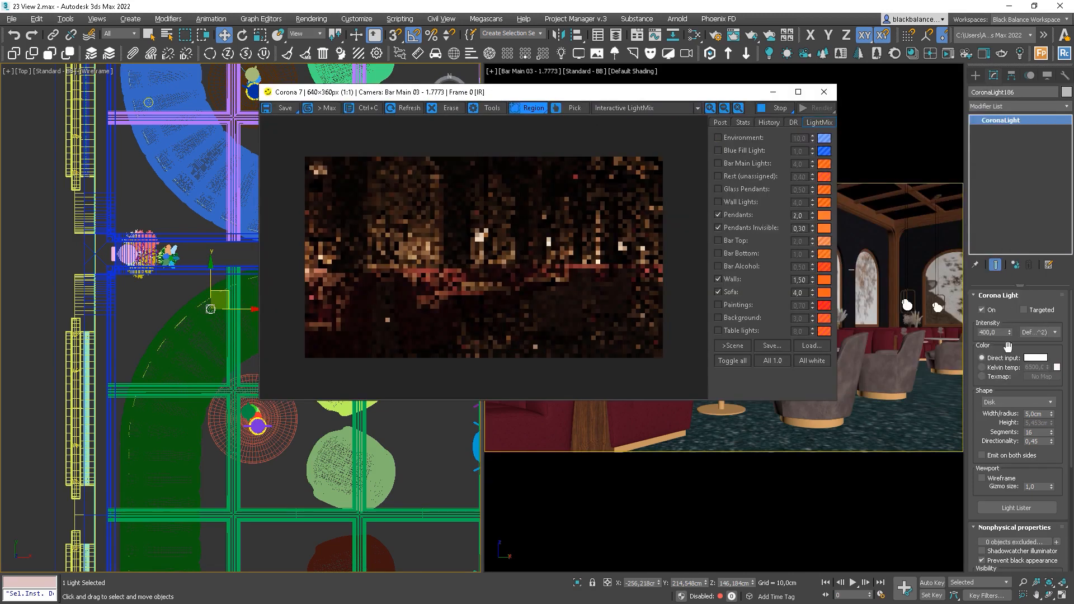
pyautogui.click(1000, 332)
pyautogui.write('2')
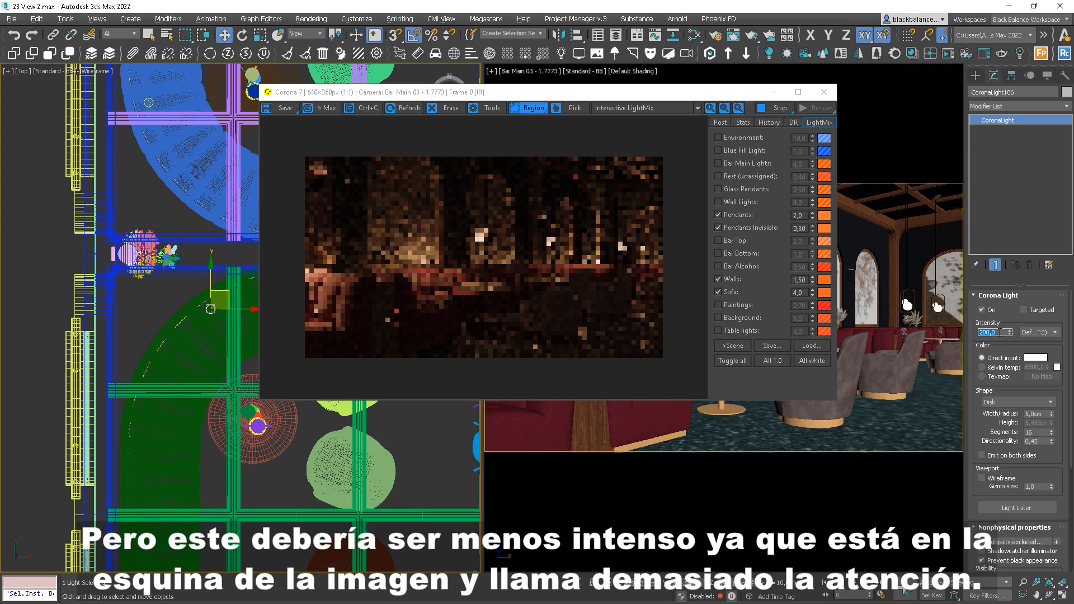
pyautogui.moveTo(435, 250); pyautogui.dragTo(296, 325)
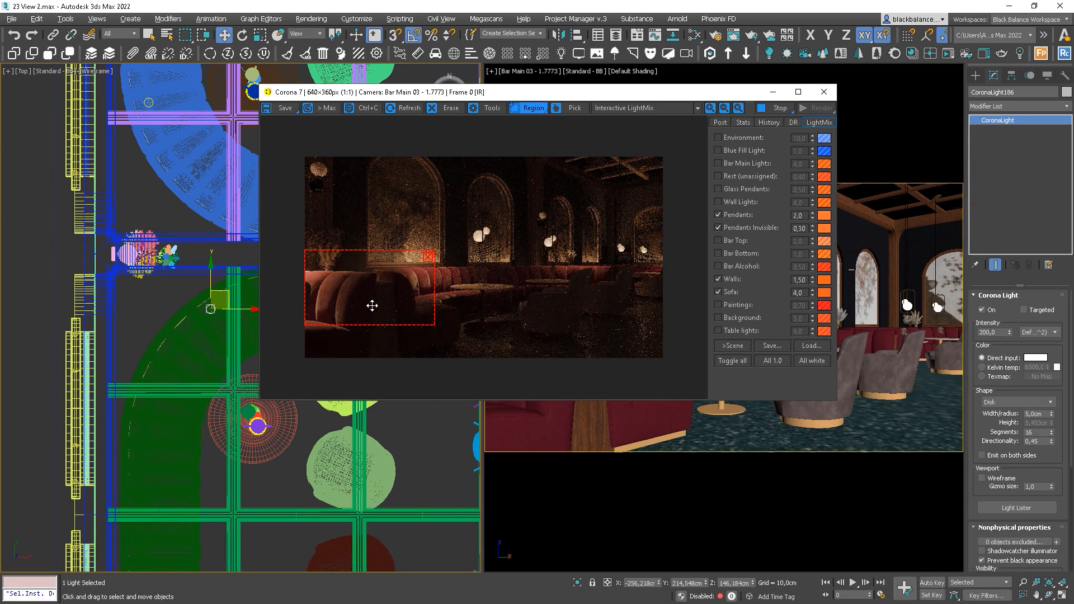
pyautogui.click(428, 256)
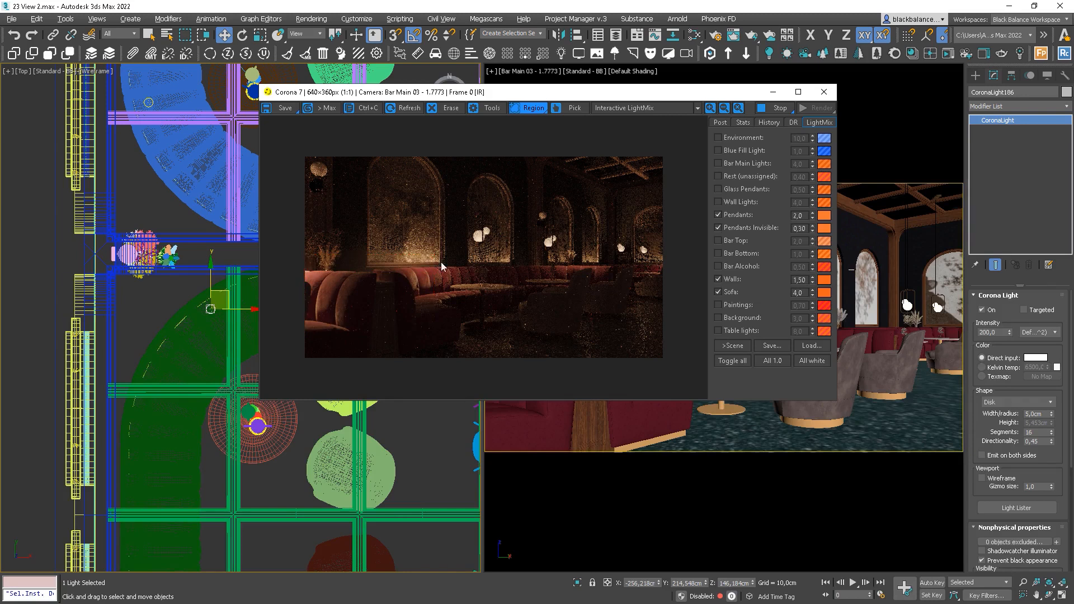
pyautogui.click(998, 332)
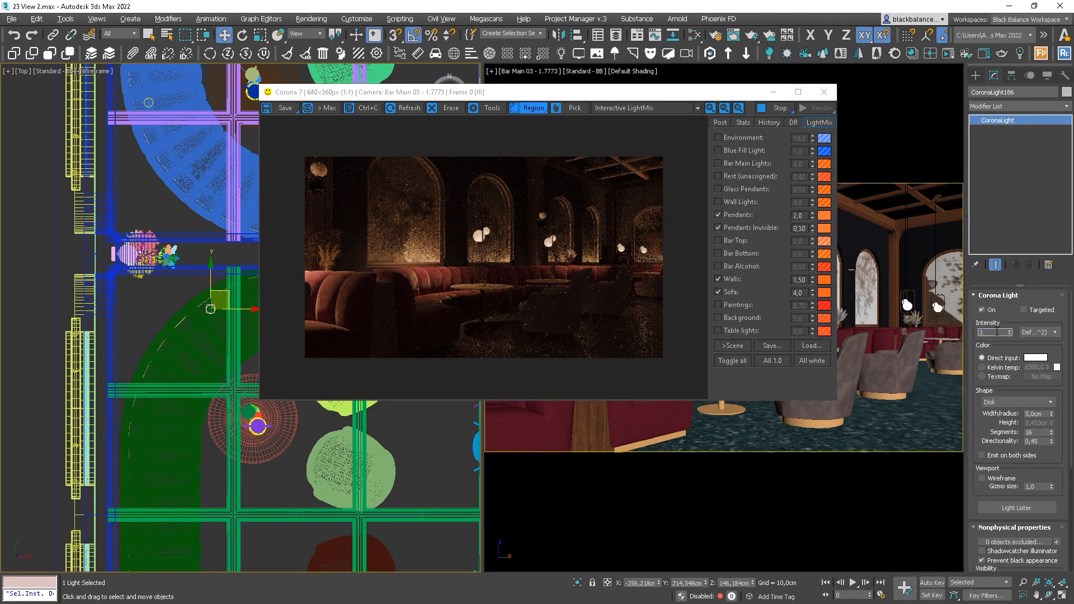
pyautogui.press('Return')
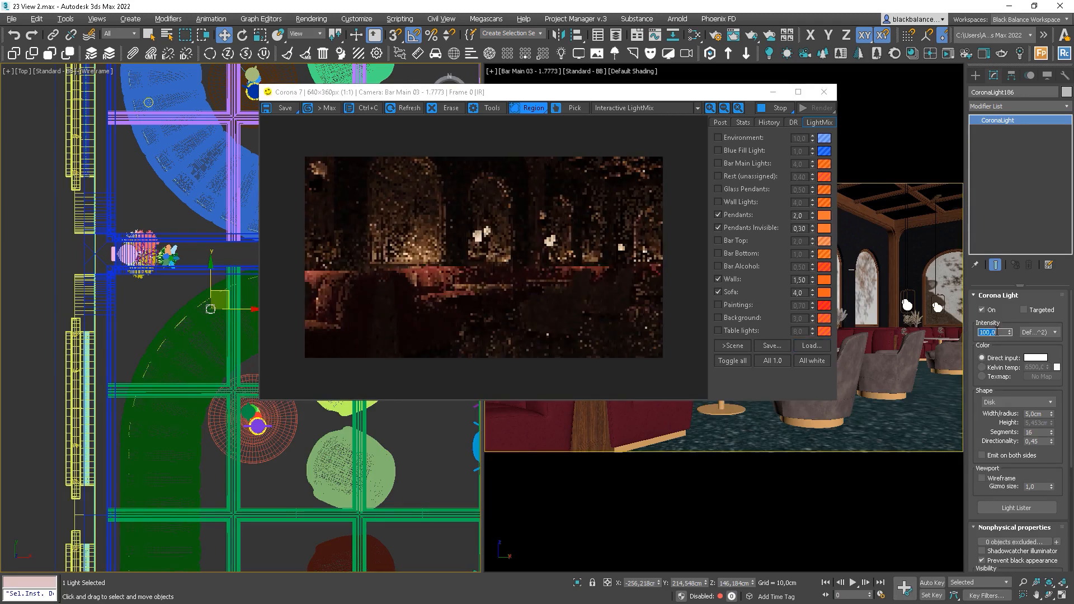
# Check the seating area with render regions for the Sofa layer at 5,0, then clear the region
pyautogui.moveTo(482, 258); pyautogui.dragTo(593, 340)
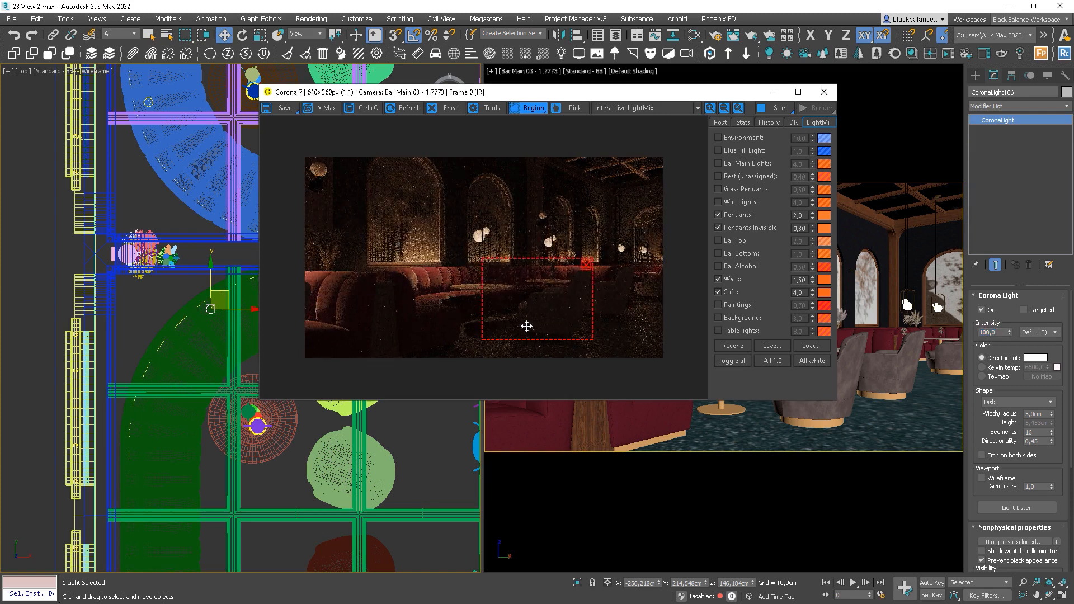
pyautogui.scroll(1, 549, 307)
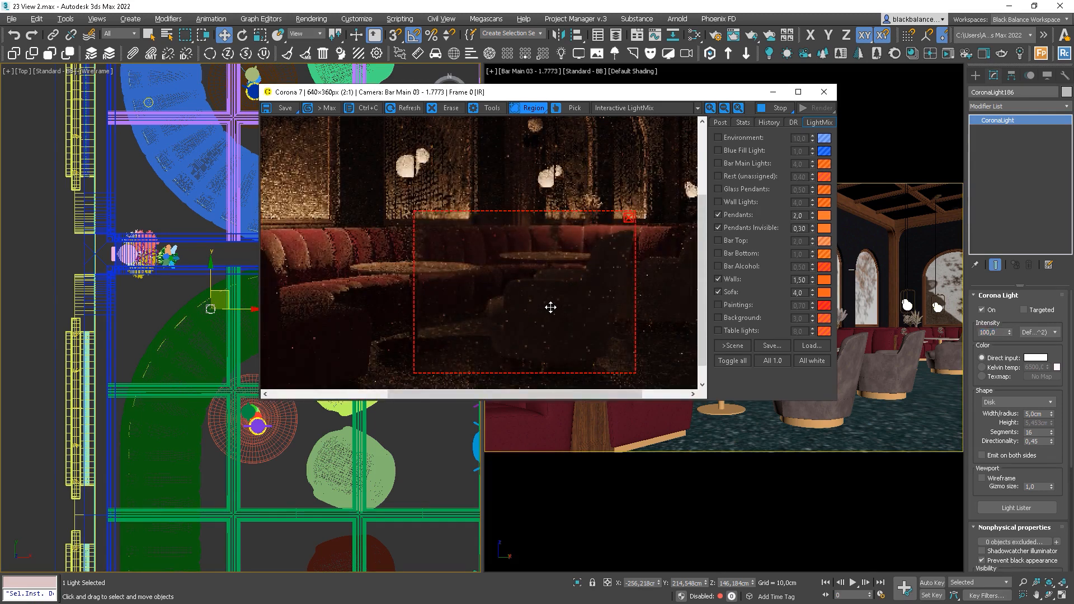
pyautogui.scroll(-1, 570, 304)
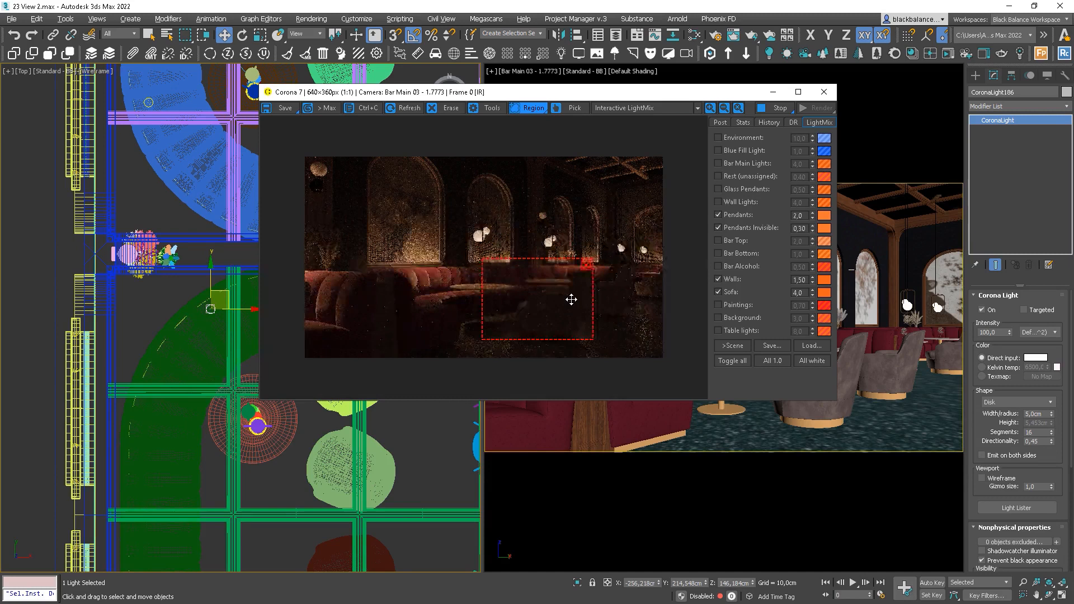
pyautogui.click(586, 264)
pyautogui.moveTo(515, 245); pyautogui.dragTo(375, 323)
pyautogui.scroll(1, 431, 300)
pyautogui.scroll(-1, 431, 300)
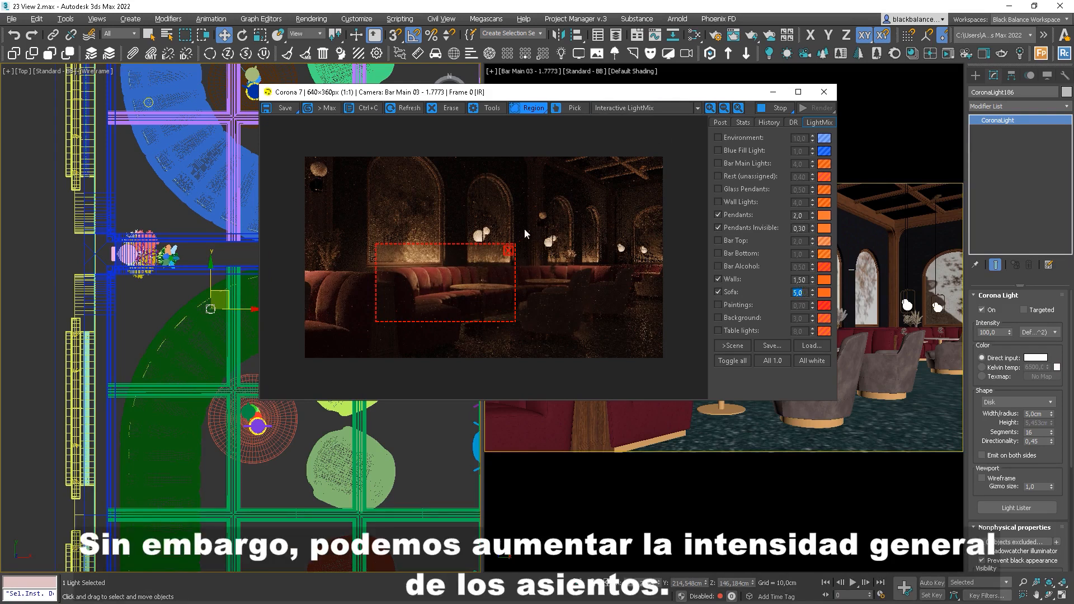
pyautogui.click(509, 250)
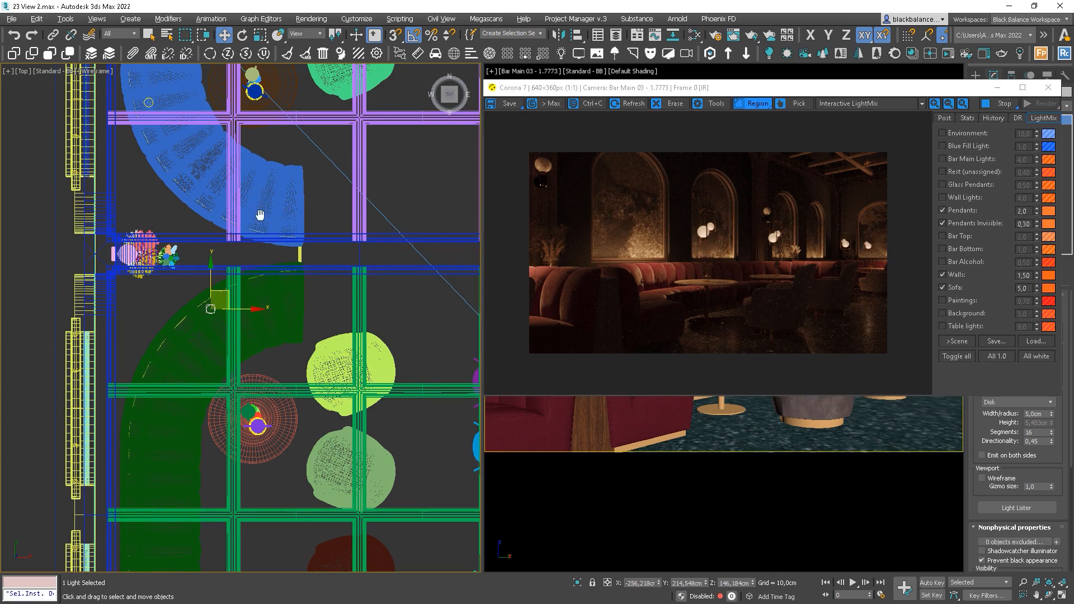
# Move the small disk light in the plan toward the armchair
pyautogui.moveTo(255, 205); pyautogui.dragTo(263, 253, button='middle')
pyautogui.click(156, 151)
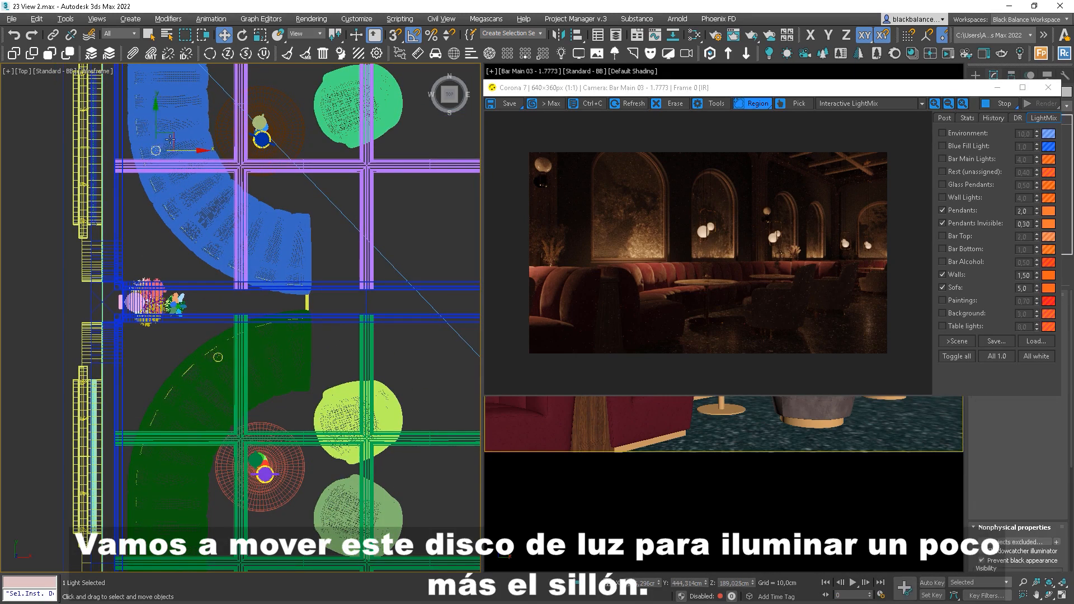
pyautogui.moveTo(176, 135); pyautogui.dragTo(230, 189)
# Check the armchair and table with render regions, then frame the left pendants
pyautogui.moveTo(796, 262); pyautogui.dragTo(719, 342)
pyautogui.scroll(1, 766, 317)
pyautogui.moveTo(736, 307); pyautogui.dragTo(604, 262)
pyautogui.scroll(-1, 749, 312)
pyautogui.moveTo(661, 285); pyautogui.dragTo(757, 309)
pyautogui.click(810, 280)
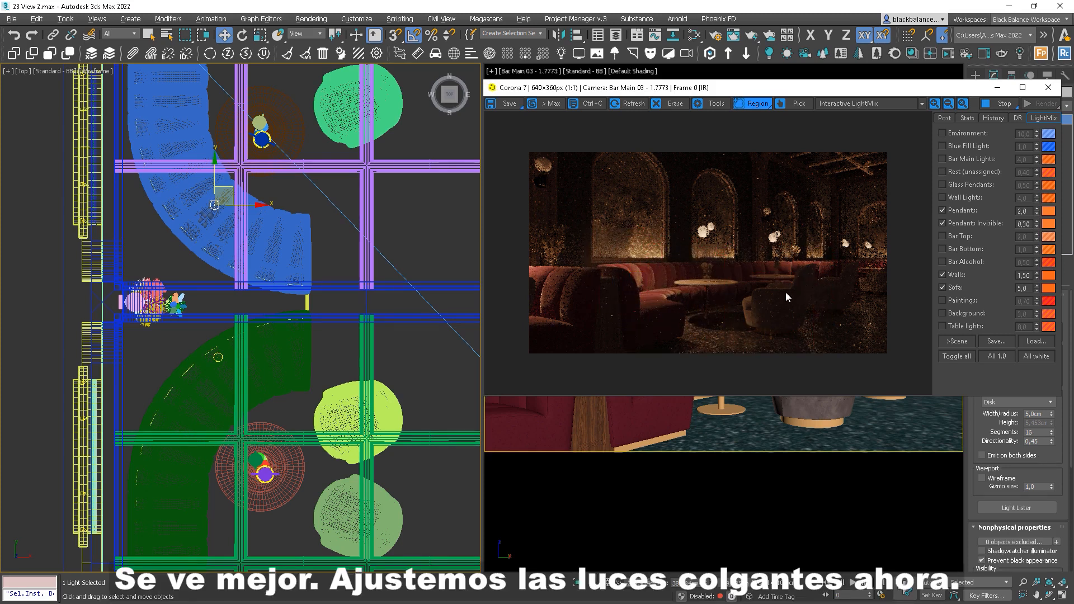
pyautogui.moveTo(731, 213); pyautogui.dragTo(688, 252)
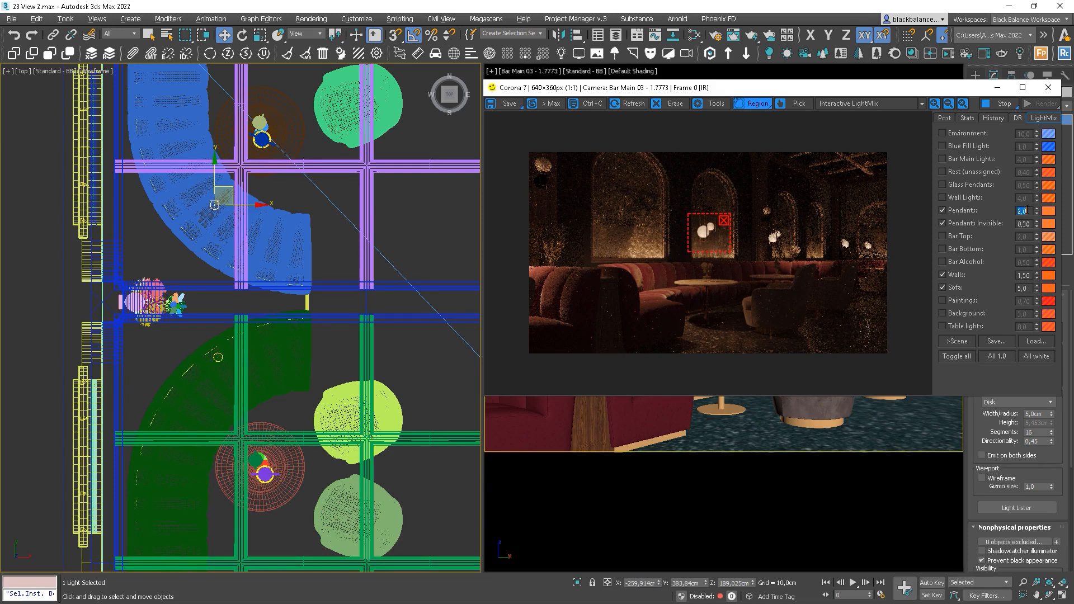
# Tint the Pendants layer deeper orange-red by lowering its Green value to 81
pyautogui.doubleClick(1027, 211)
pyautogui.click(1049, 212)
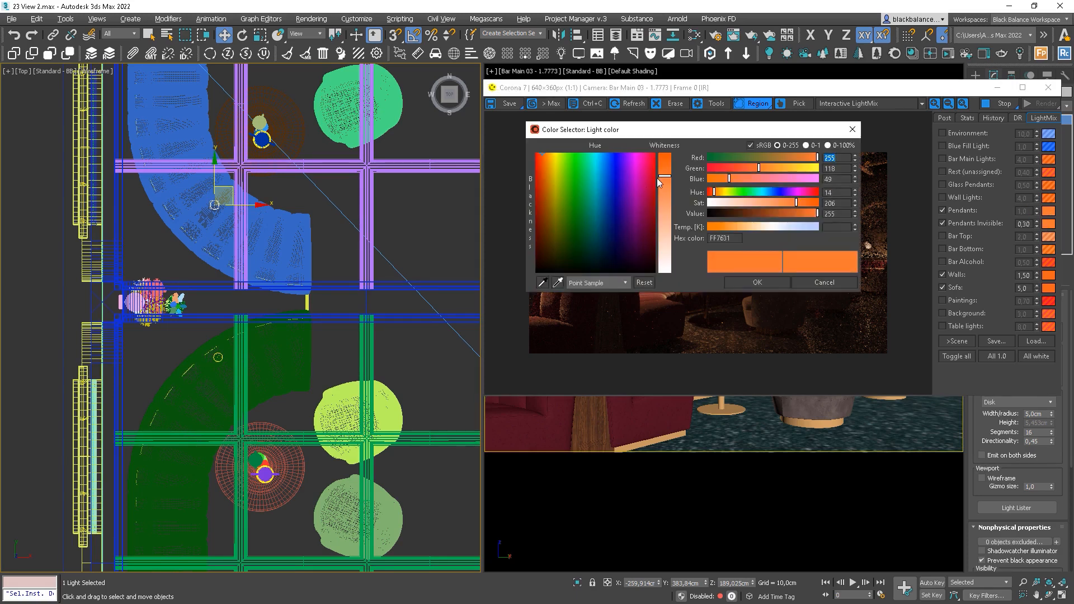
pyautogui.moveTo(688, 140)
pyautogui.mouseDown()
pyautogui.moveTo(443, 151)
pyautogui.moveTo(419, 174)
pyautogui.mouseUp()
pyautogui.click(497, 178)
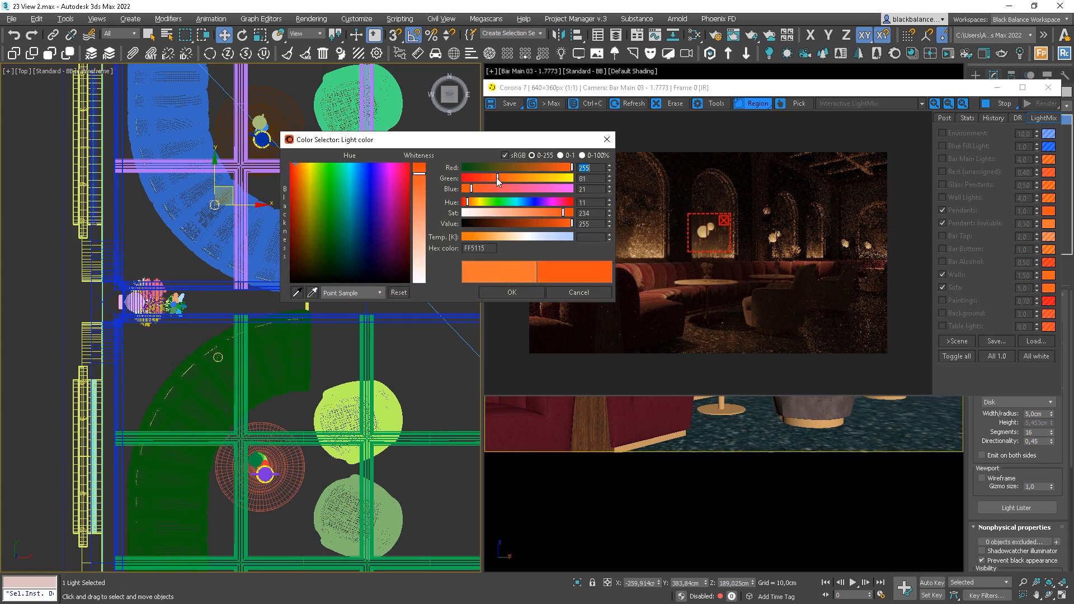
pyautogui.click(512, 292)
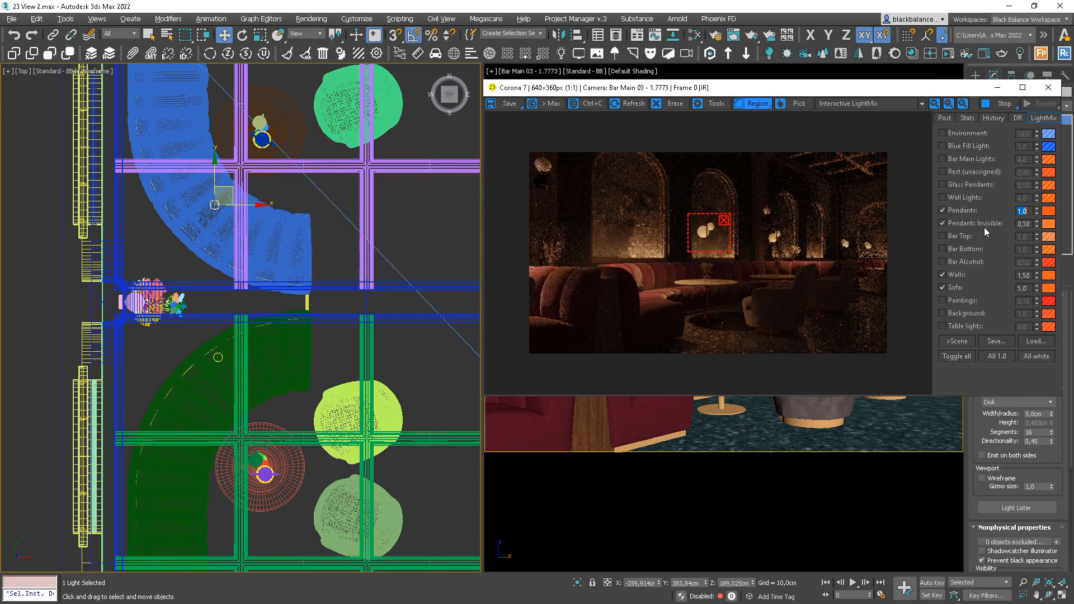
# Set the Pendants strength to 1,50 and check the pendants and seating with render regions
pyautogui.write('1,5')
pyautogui.press('Return')
pyautogui.moveTo(882, 264); pyautogui.dragTo(819, 221)
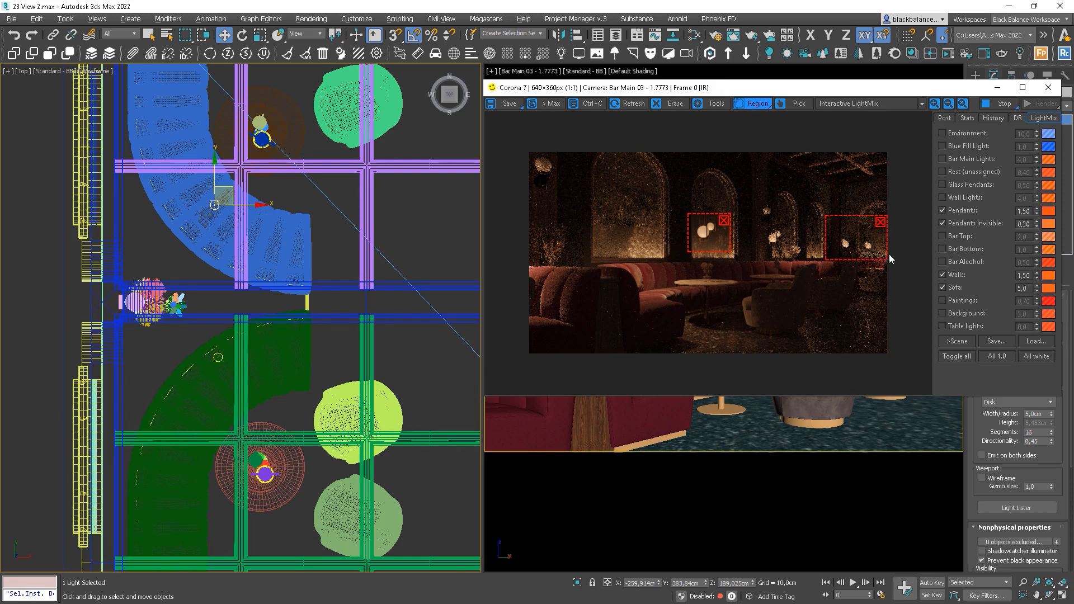
pyautogui.moveTo(866, 256); pyautogui.dragTo(768, 314)
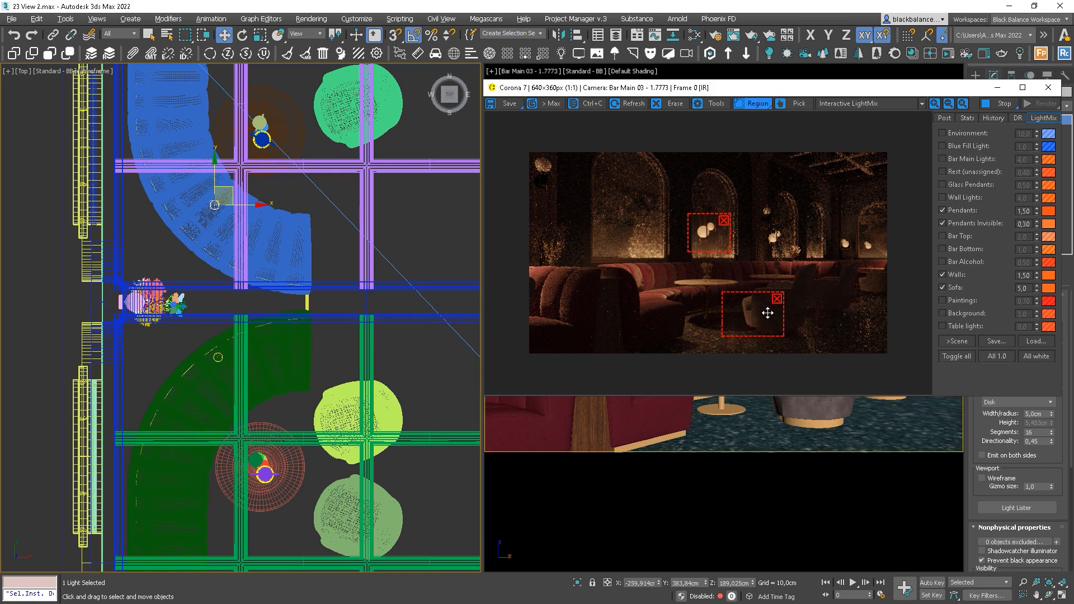
pyautogui.click(777, 299)
pyautogui.click(724, 219)
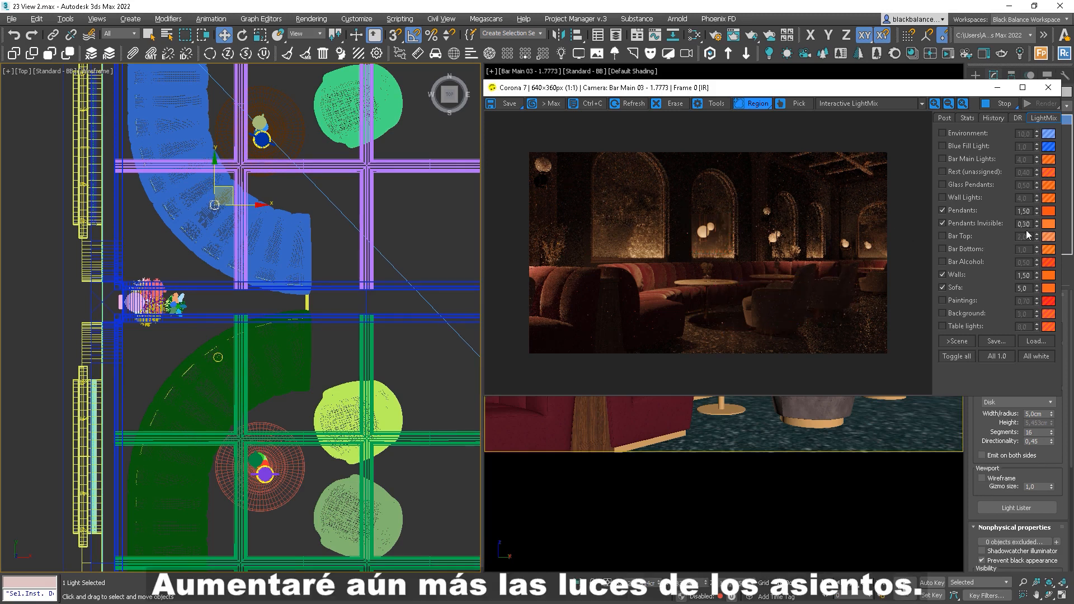
# Set the Sofa LightMix layer to 7 and check the left sofa with a render region
pyautogui.write('7')
pyautogui.press('Return')
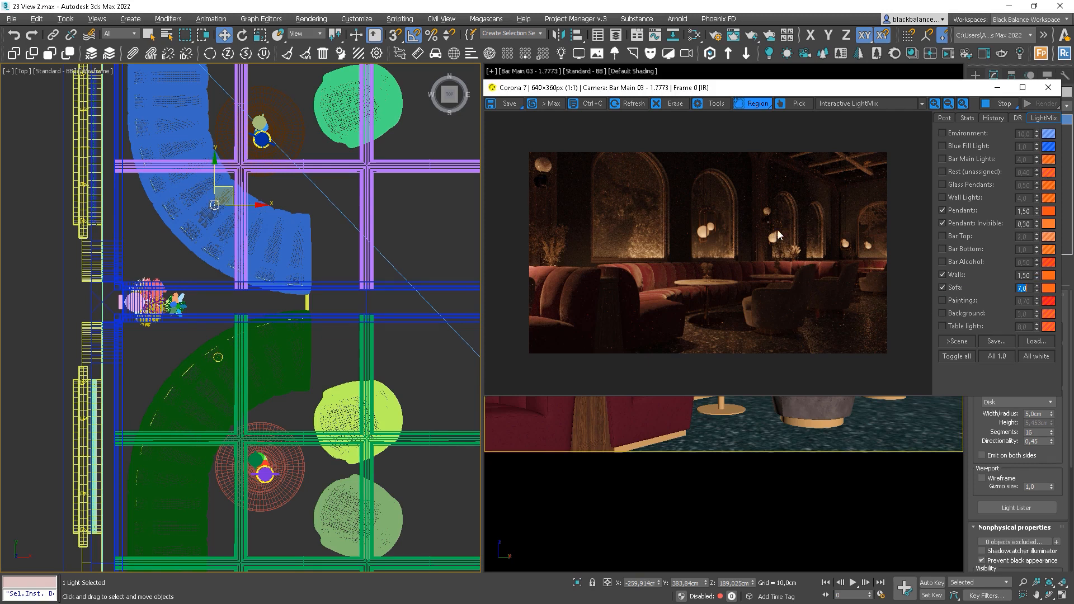
pyautogui.scroll(1, 837, 277)
pyautogui.scroll(-1, 837, 277)
pyautogui.moveTo(705, 253); pyautogui.dragTo(592, 343)
pyautogui.moveTo(664, 295)
pyautogui.mouseDown()
pyautogui.moveTo(580, 311)
pyautogui.moveTo(577, 288)
pyautogui.mouseUp()
pyautogui.click(633, 253)
pyautogui.moveTo(947, 95); pyautogui.dragTo(539, 112)
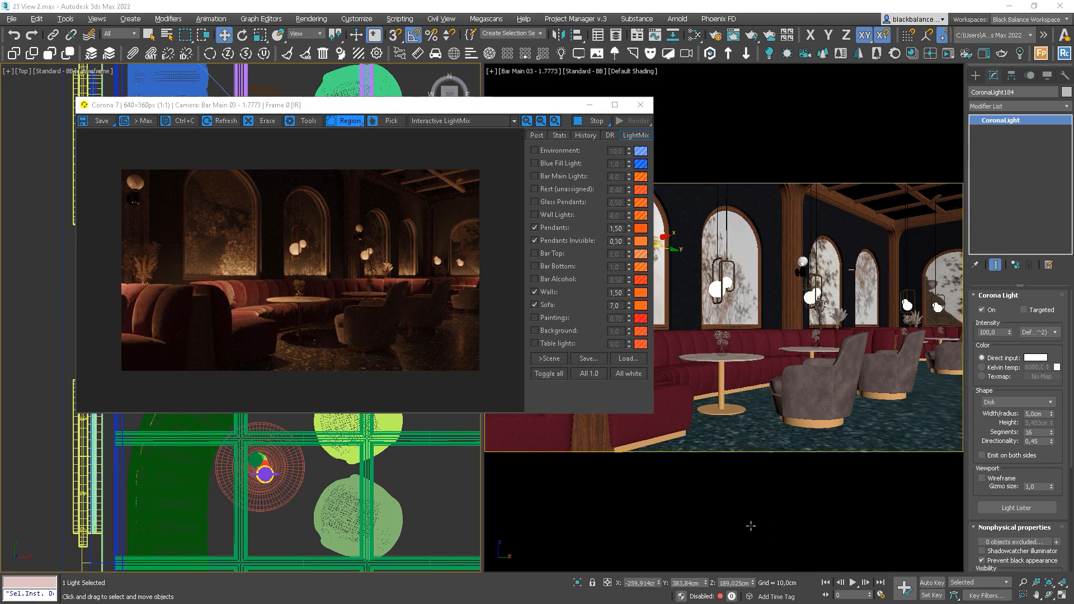
# Create a CoronaLight in the plan view with the Rest (unassigned) layer turned on
pyautogui.click(975, 75)
pyautogui.click(1005, 93)
pyautogui.click(1000, 109)
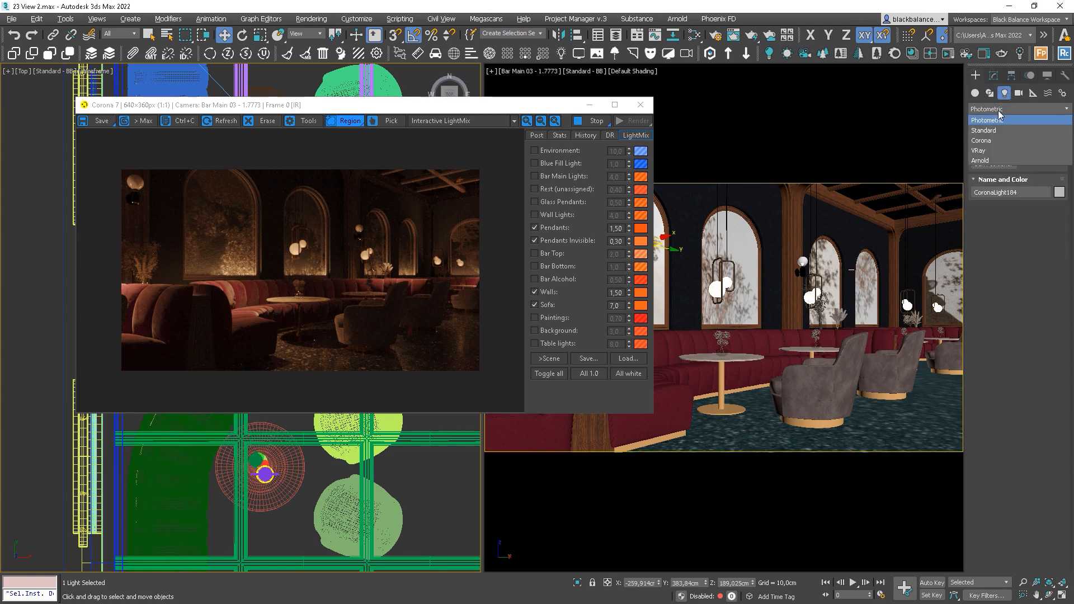
pyautogui.click(997, 143)
pyautogui.click(998, 152)
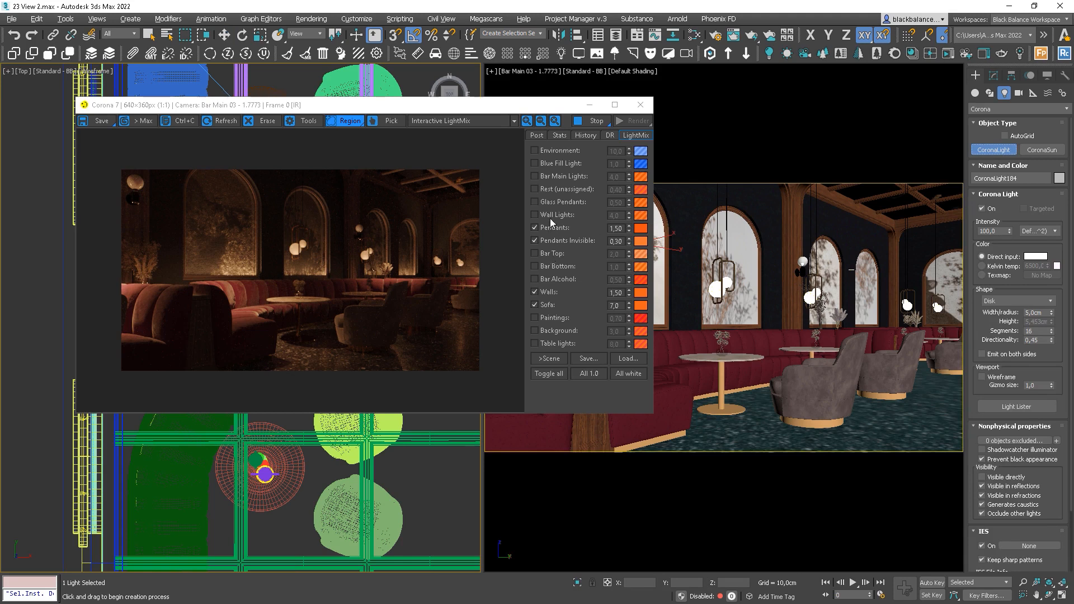
pyautogui.click(550, 190)
pyautogui.click(426, 475)
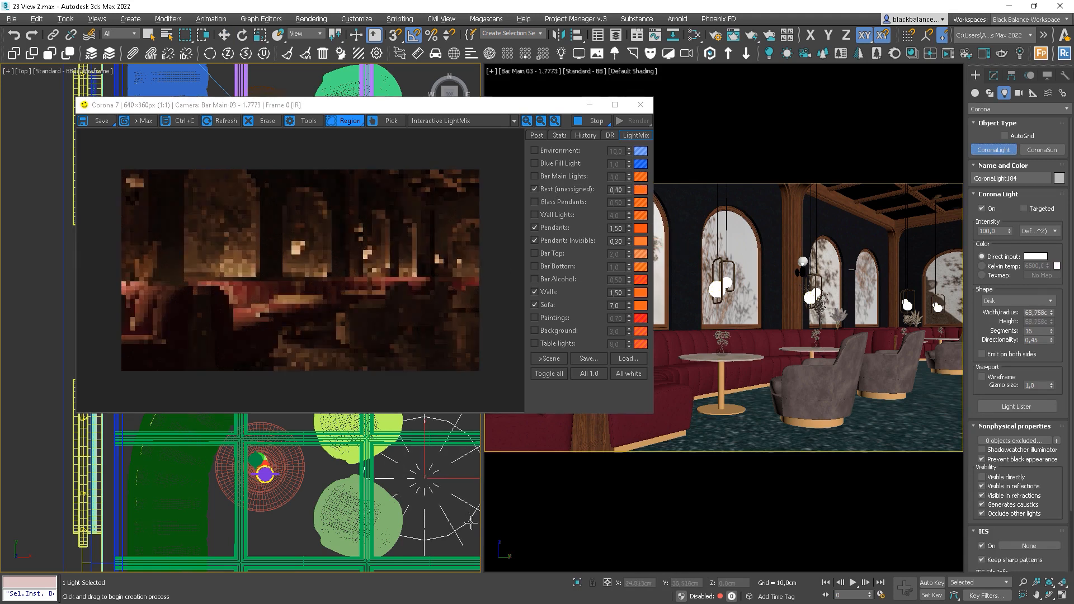
# Make the new light a Rectangle with Width 100 and Height 100 cm
pyautogui.click(1009, 302)
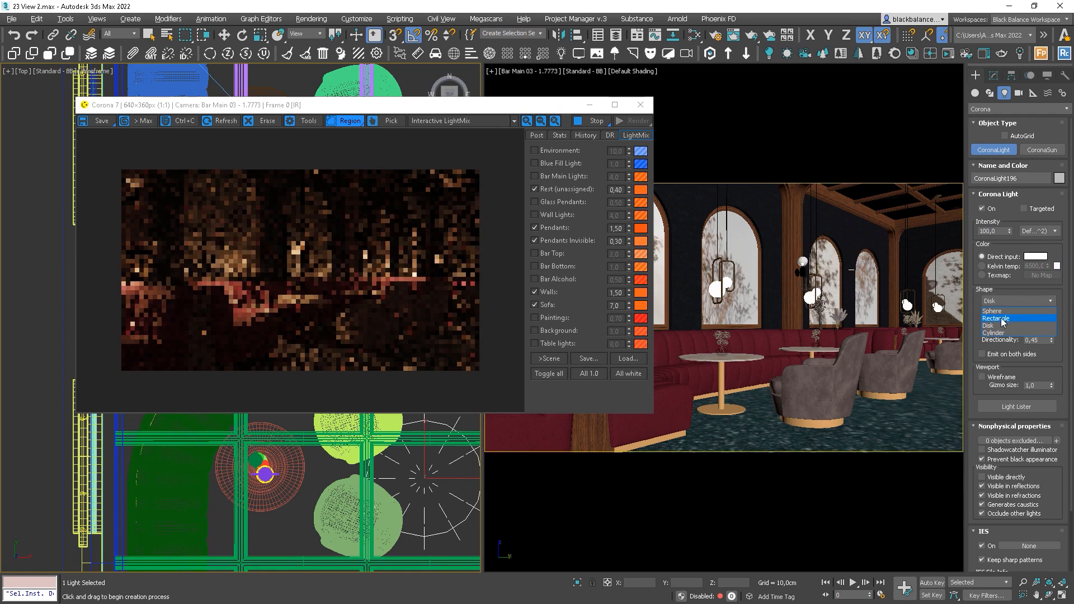
pyautogui.click(996, 318)
pyautogui.scroll(-3, 314, 476)
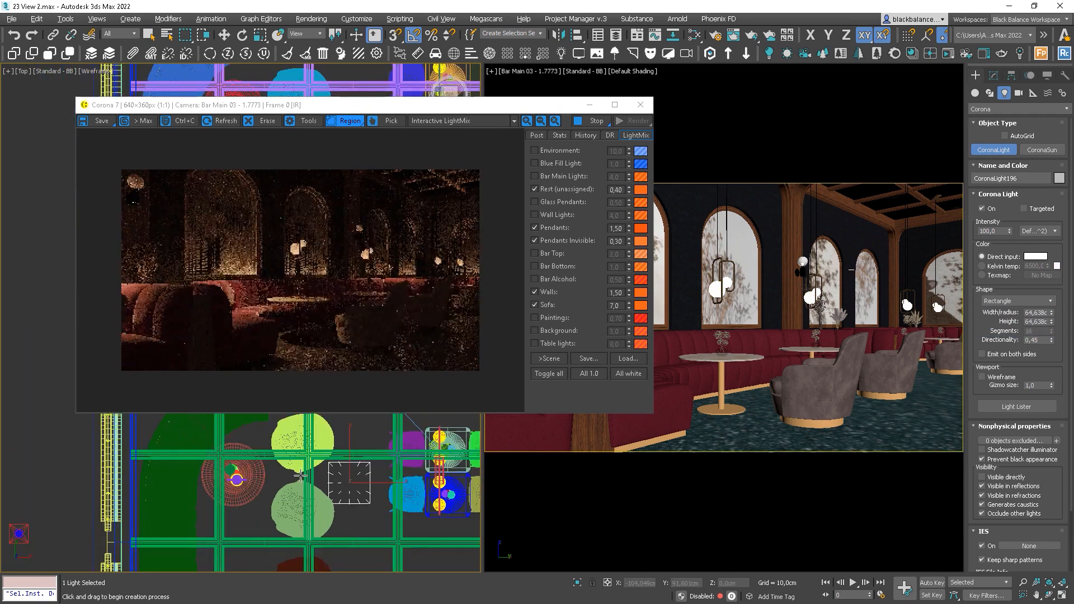
pyautogui.doubleClick(1035, 312)
pyautogui.write('100')
pyautogui.press('Tab')
pyautogui.write('100')
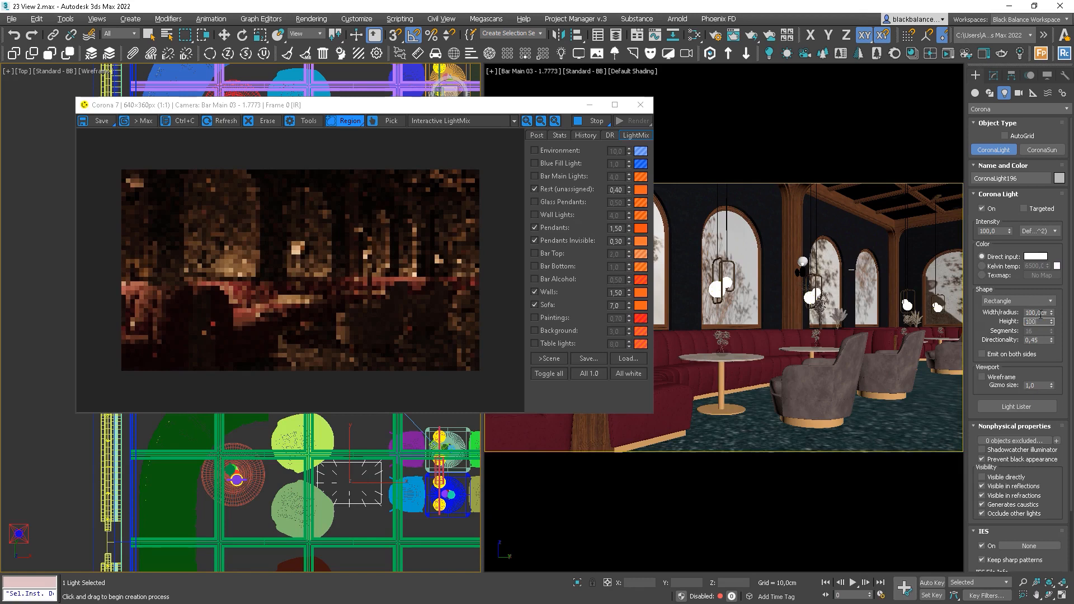
pyautogui.press('Return')
pyautogui.scroll(-5, 283, 526)
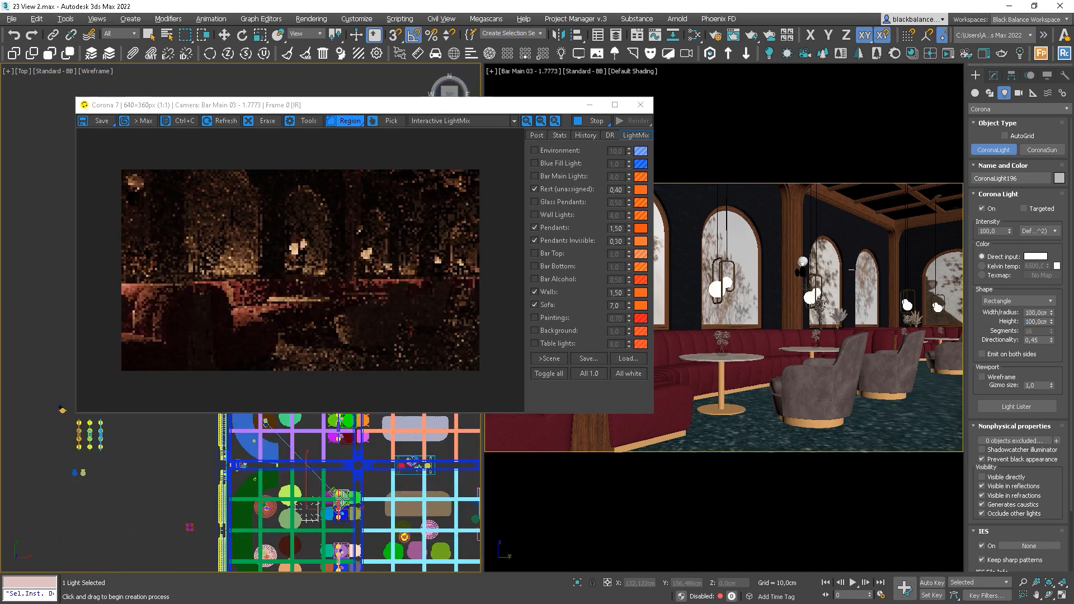
pyautogui.scroll(-2, 341, 525)
# Rotate the new light 90° about X and raise it up and right in the front view
pyautogui.press('e')
pyautogui.moveTo(323, 506); pyautogui.dragTo(323, 525)
pyautogui.moveTo(364, 511); pyautogui.dragTo(350, 507, button='middle')
pyautogui.press('f')
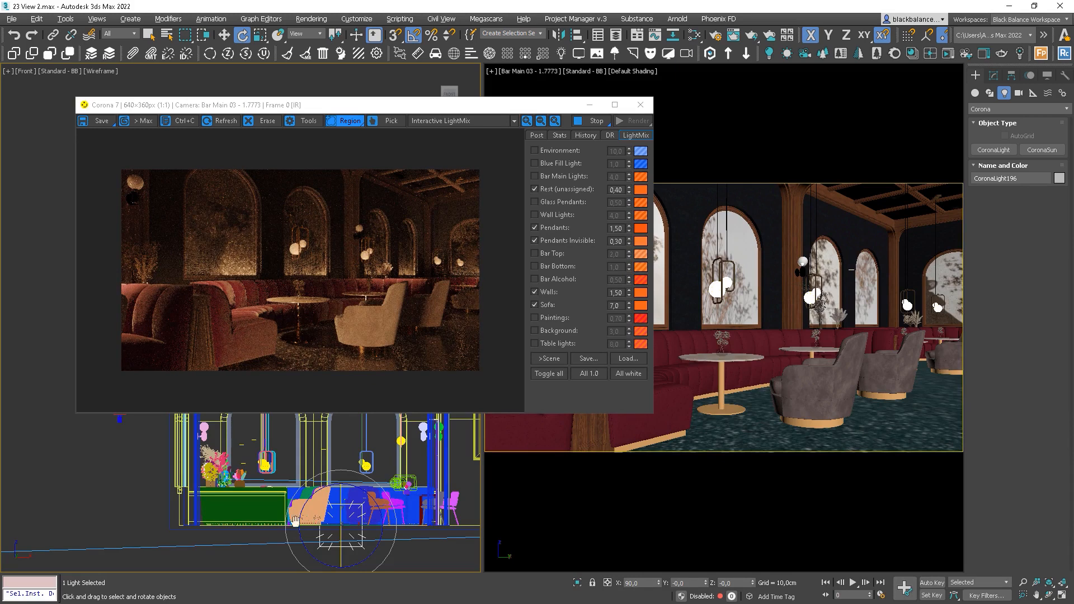
pyautogui.scroll(-3, 310, 536)
pyautogui.press('w')
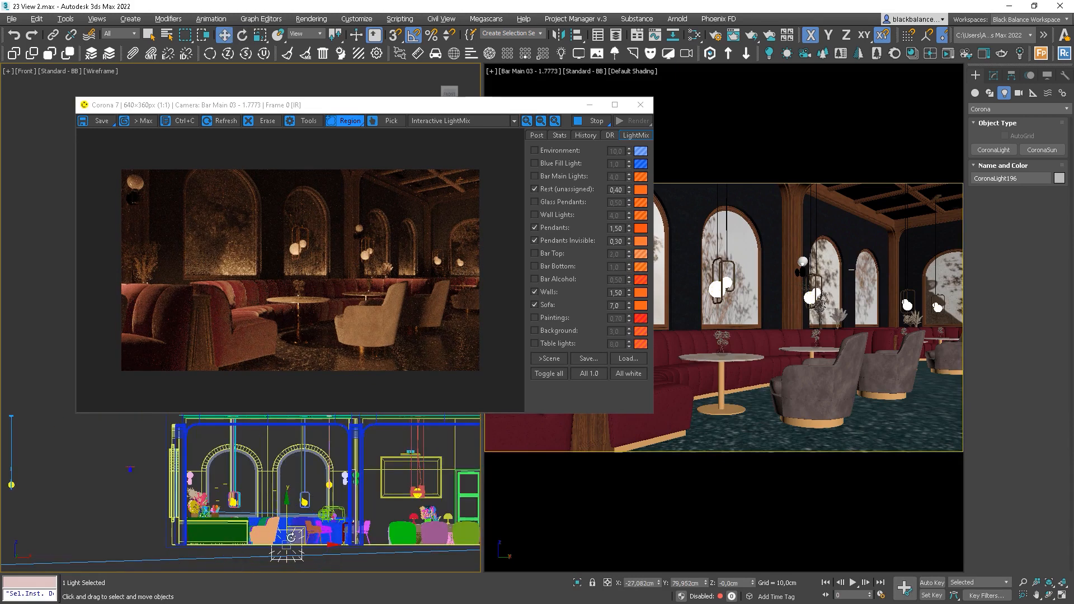
pyautogui.moveTo(304, 528); pyautogui.dragTo(386, 494)
# Return to the Top view, pan to the new light, and move the render preview aside
pyautogui.press('t')
pyautogui.scroll(-6, 396, 499)
pyautogui.moveTo(394, 501); pyautogui.dragTo(394, 576, button='middle')
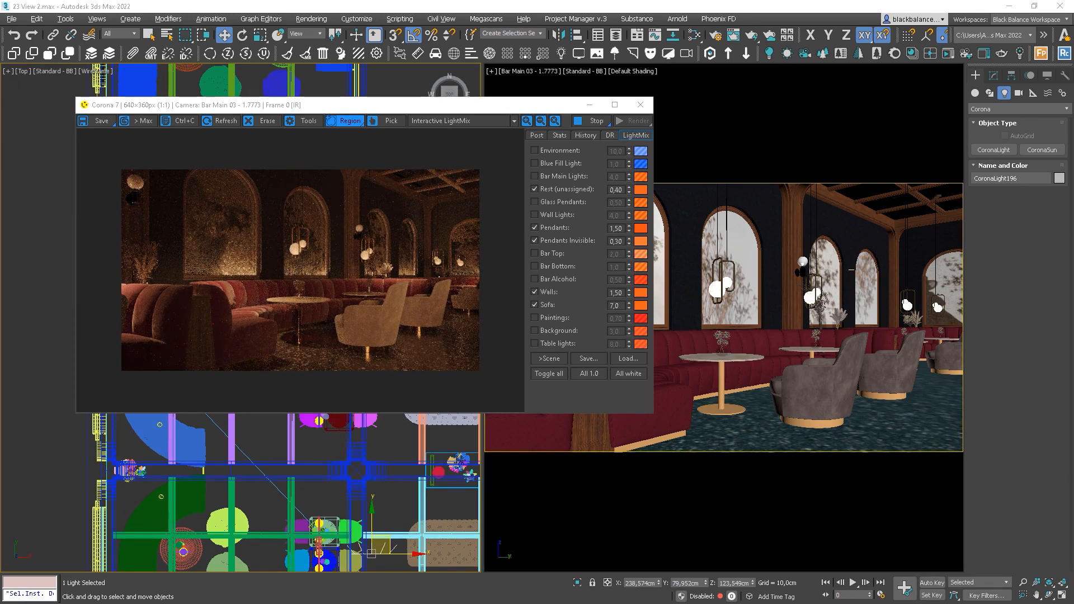
pyautogui.moveTo(445, 105); pyautogui.dragTo(806, 77)
pyautogui.scroll(-5, 325, 414)
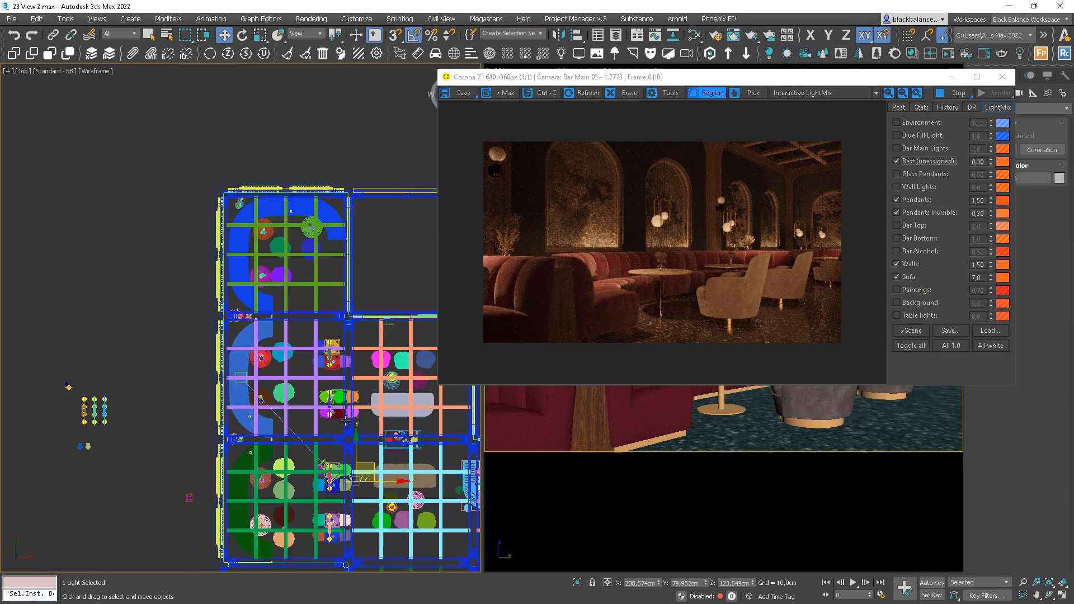
# Hide the sofa group in the plan
pyautogui.scroll(2, 335, 403)
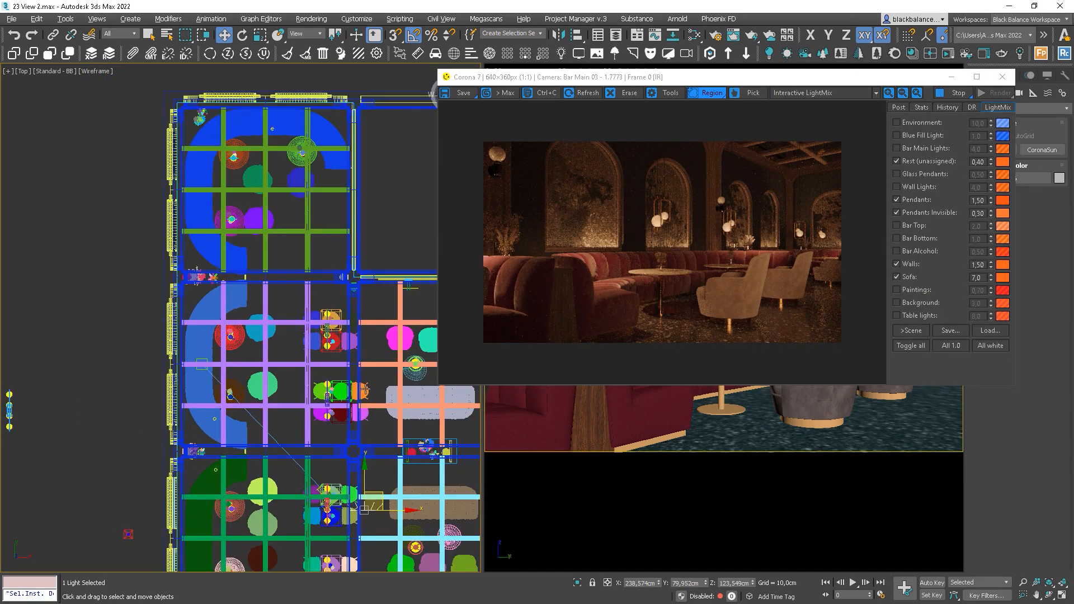
pyautogui.click(364, 390)
pyautogui.press('Delete')
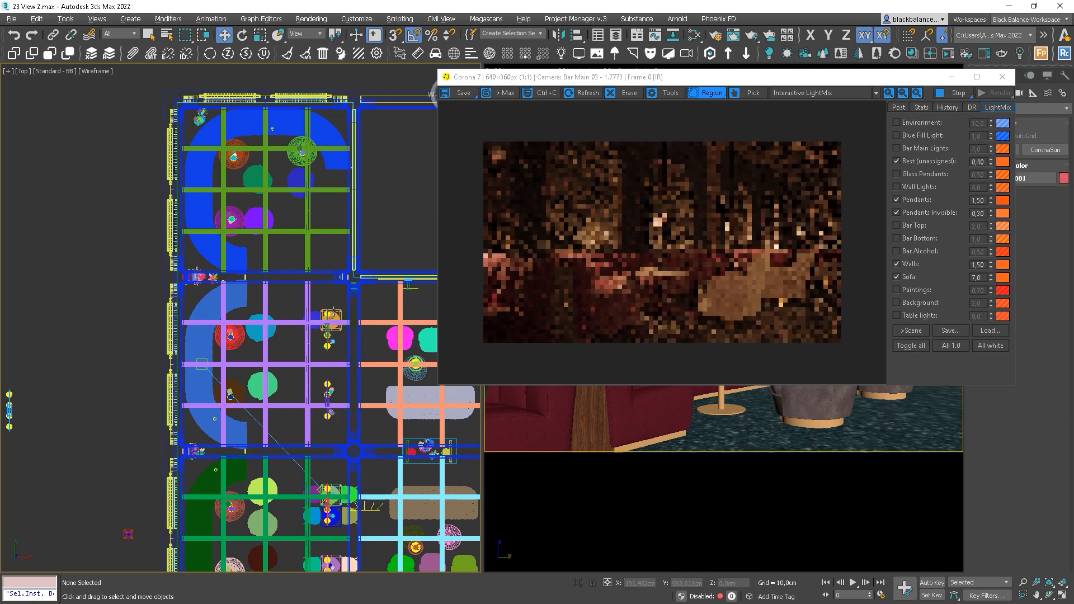
# Move CoronaLight196 up into the middle of the bar beside the armchair and show its settings
pyautogui.moveTo(373, 492); pyautogui.dragTo(371, 377)
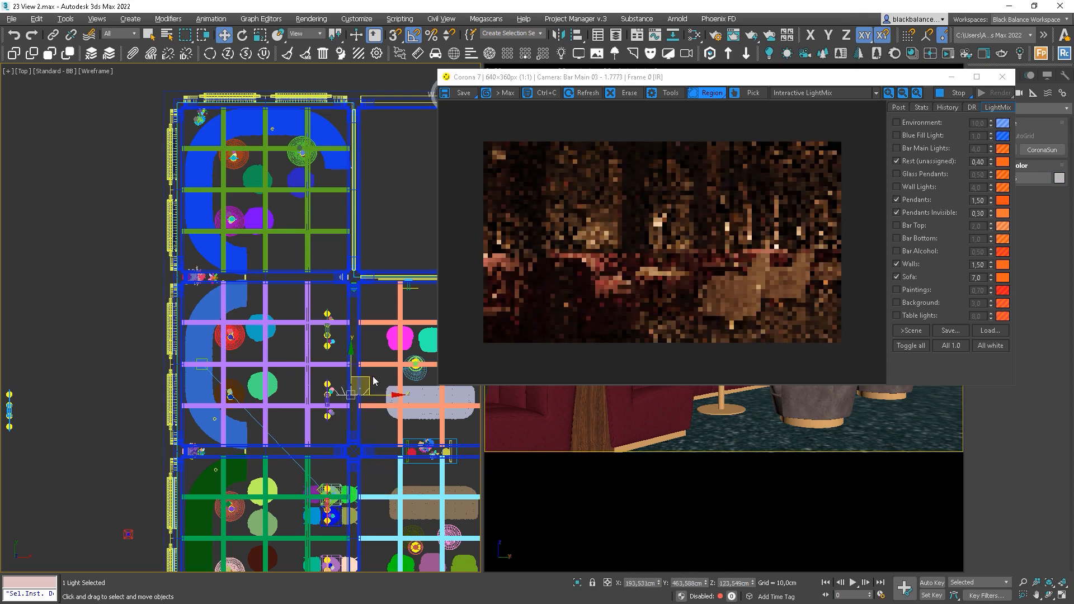
pyautogui.press('e')
pyautogui.press('w')
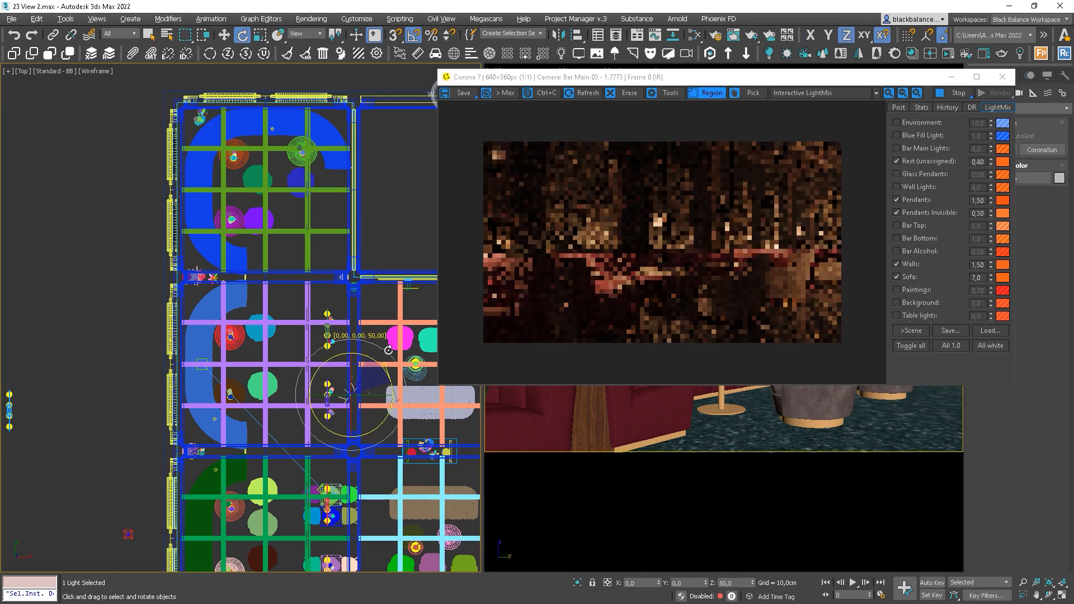
pyautogui.moveTo(365, 377); pyautogui.dragTo(371, 379)
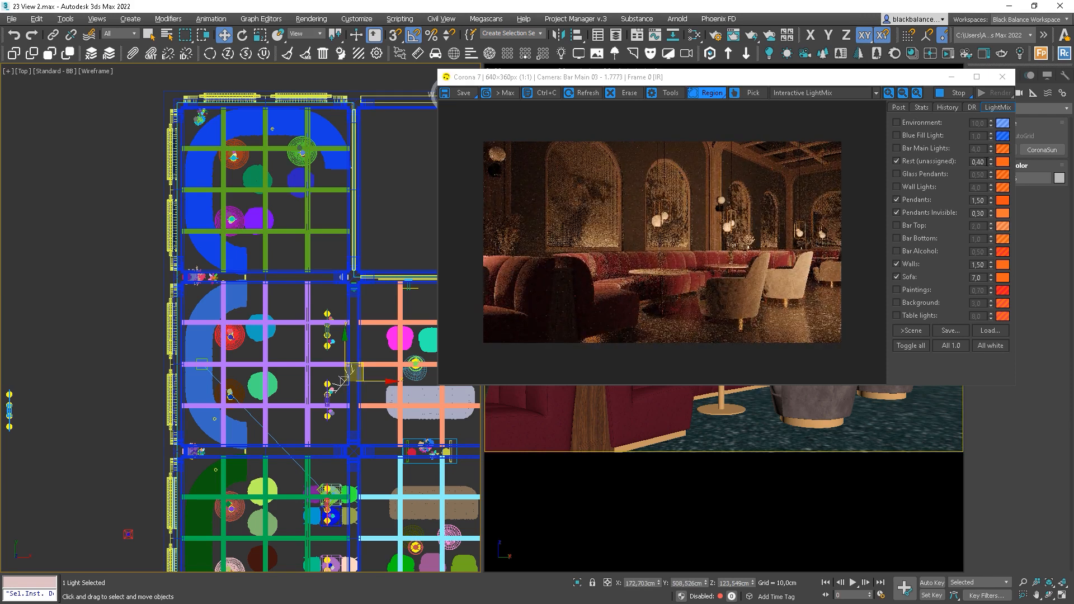
pyautogui.moveTo(897, 77); pyautogui.dragTo(825, 68)
pyautogui.click(991, 76)
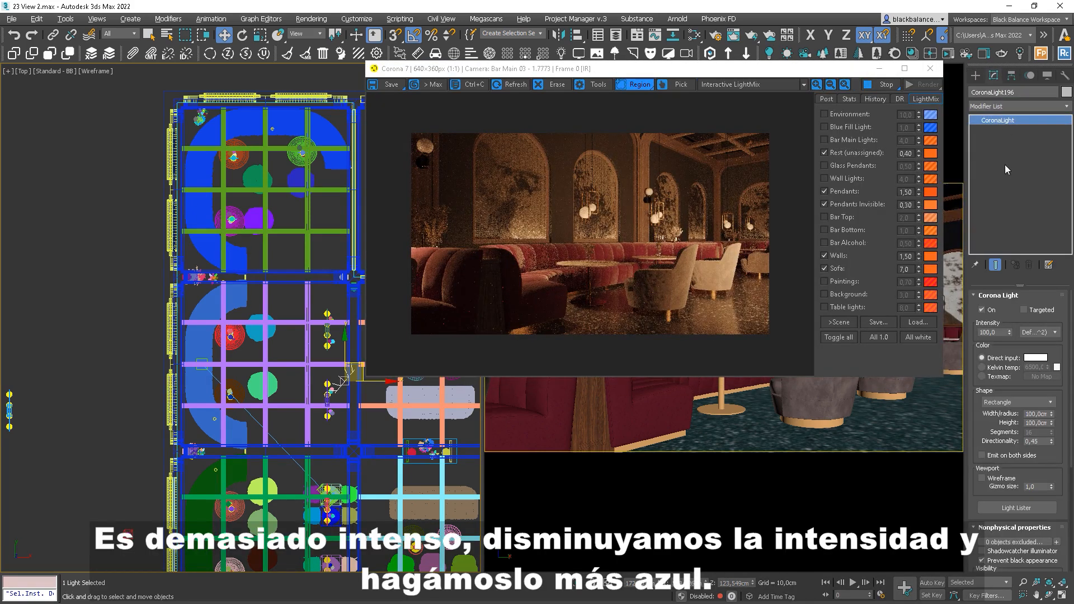
# Set the light intensity to 15, tint Rest (unassigned) blue 6E9FFF (15000 K), and zero directionality
pyautogui.write('15')
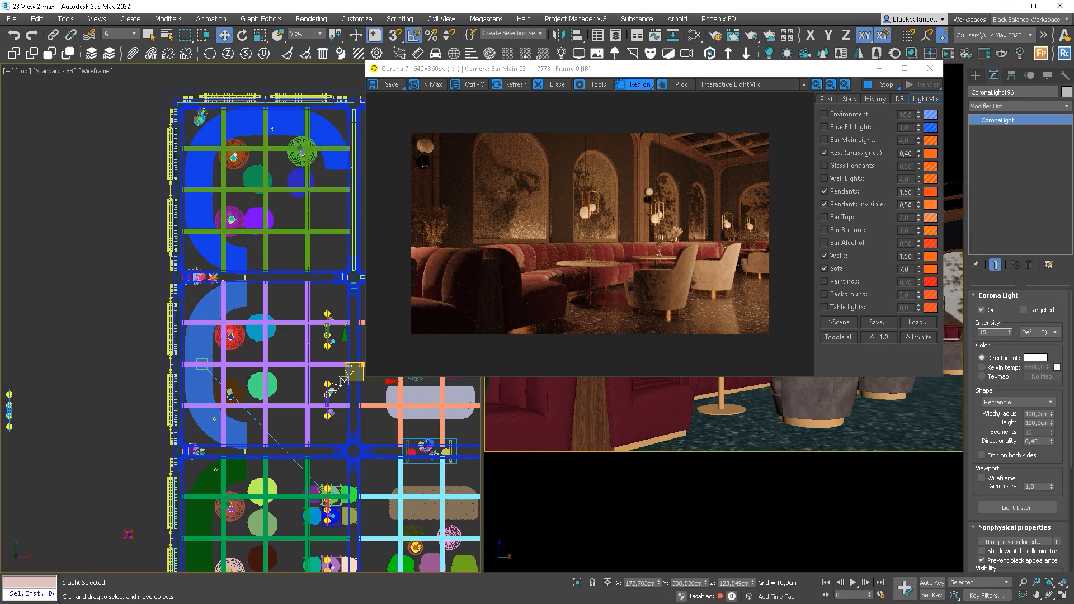
pyautogui.press('Return')
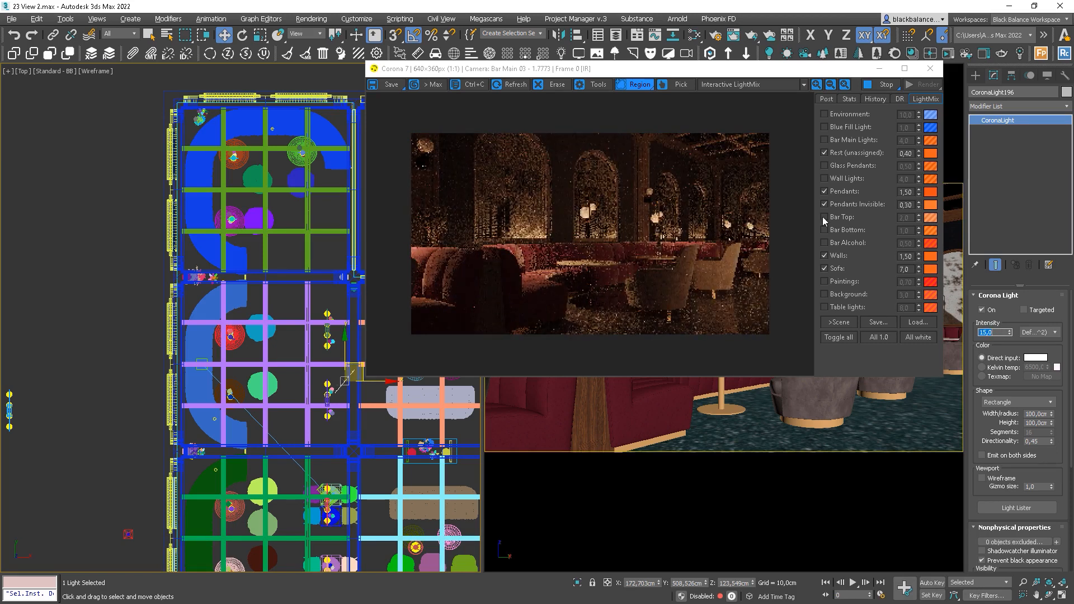
pyautogui.click(930, 153)
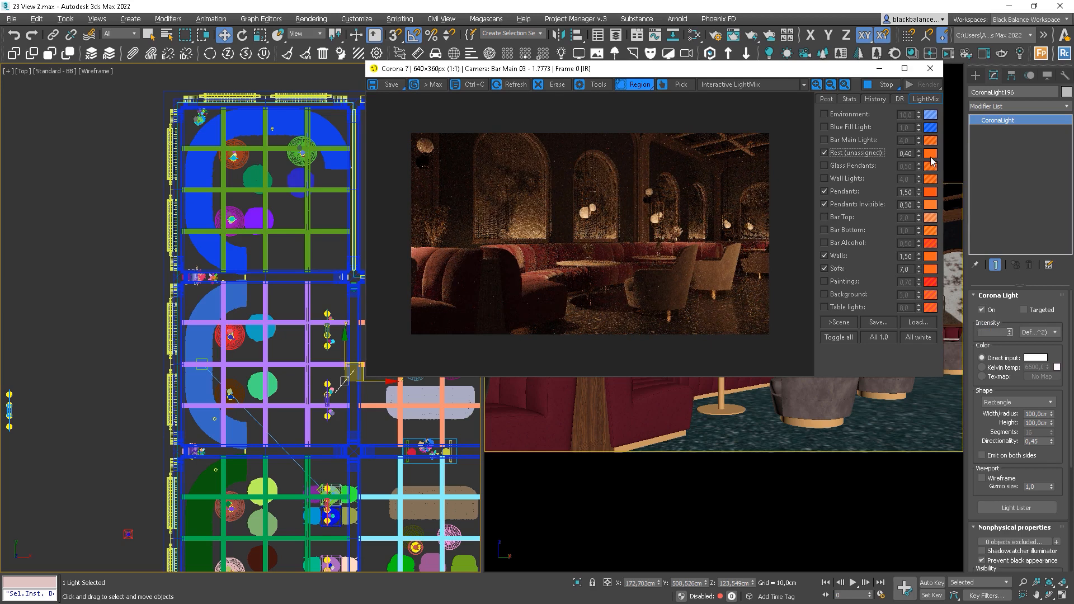
pyautogui.moveTo(516, 233); pyautogui.dragTo(575, 236)
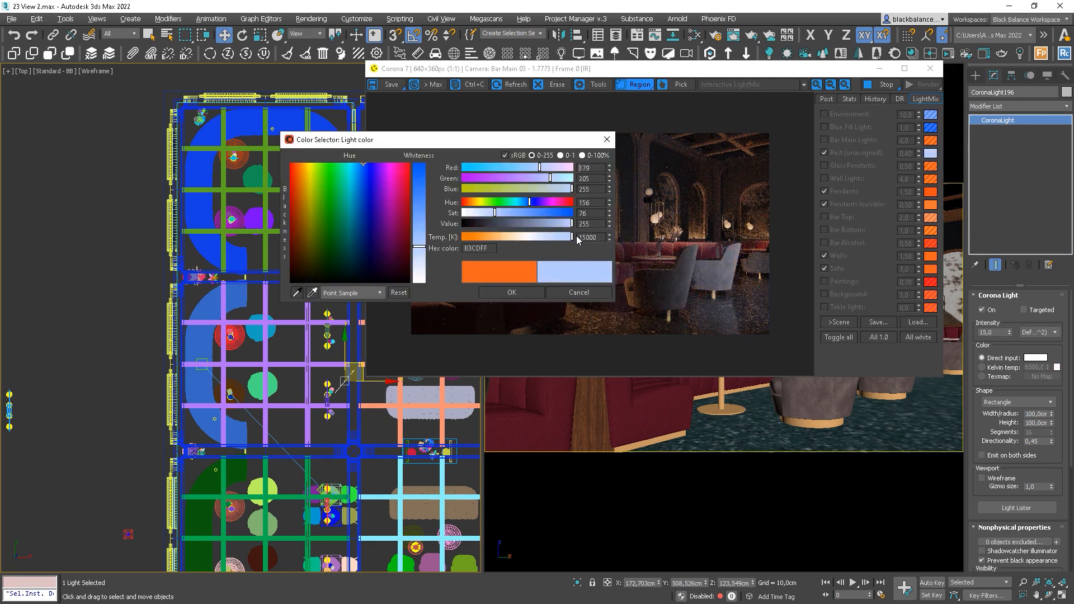
pyautogui.moveTo(420, 216); pyautogui.dragTo(421, 212)
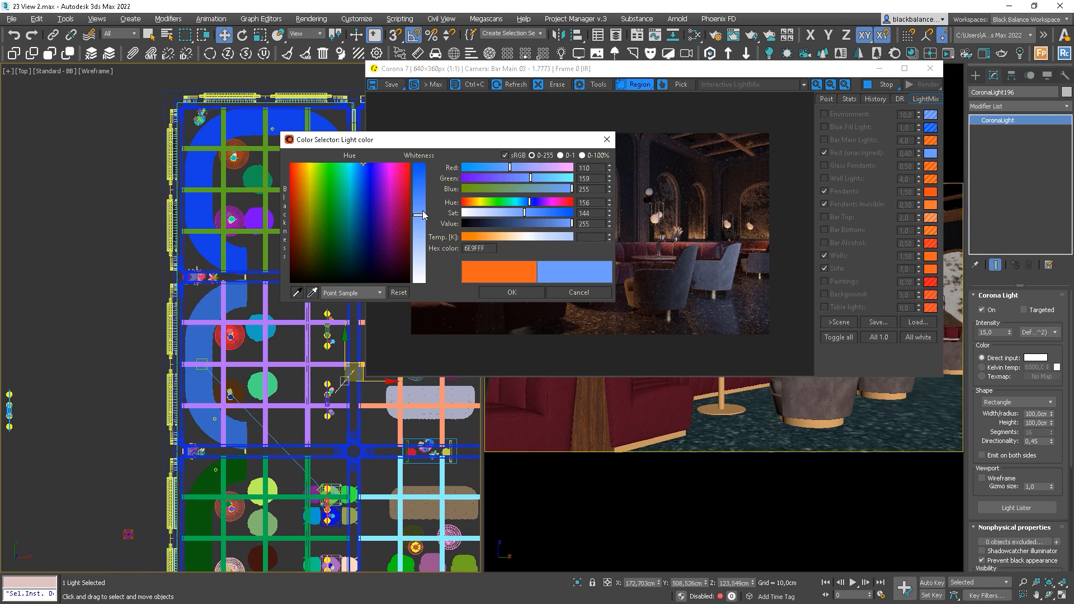
pyautogui.click(497, 289)
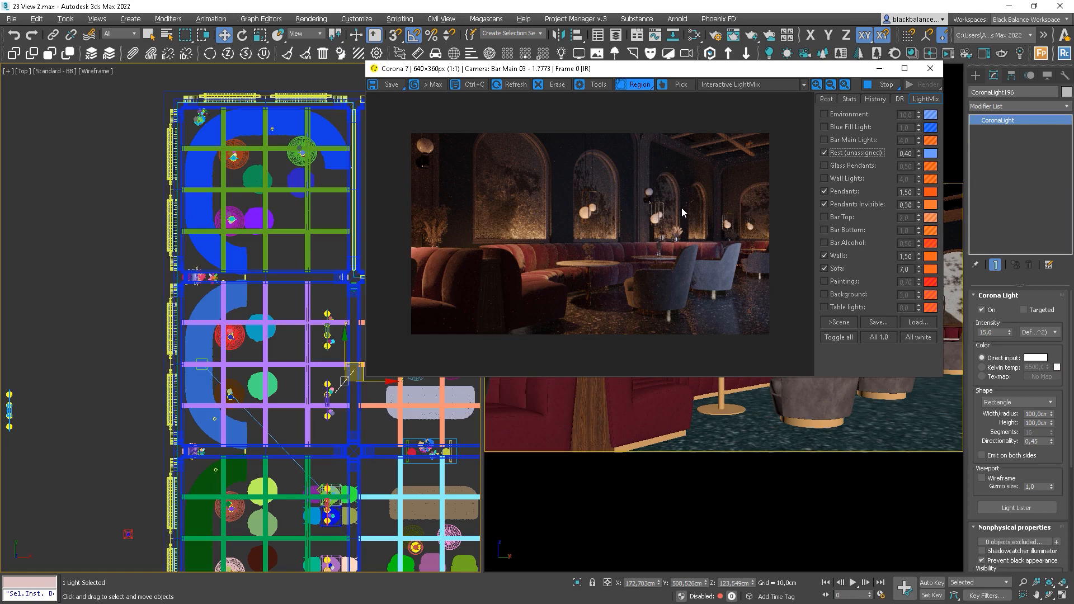
pyautogui.rightClick(1051, 443)
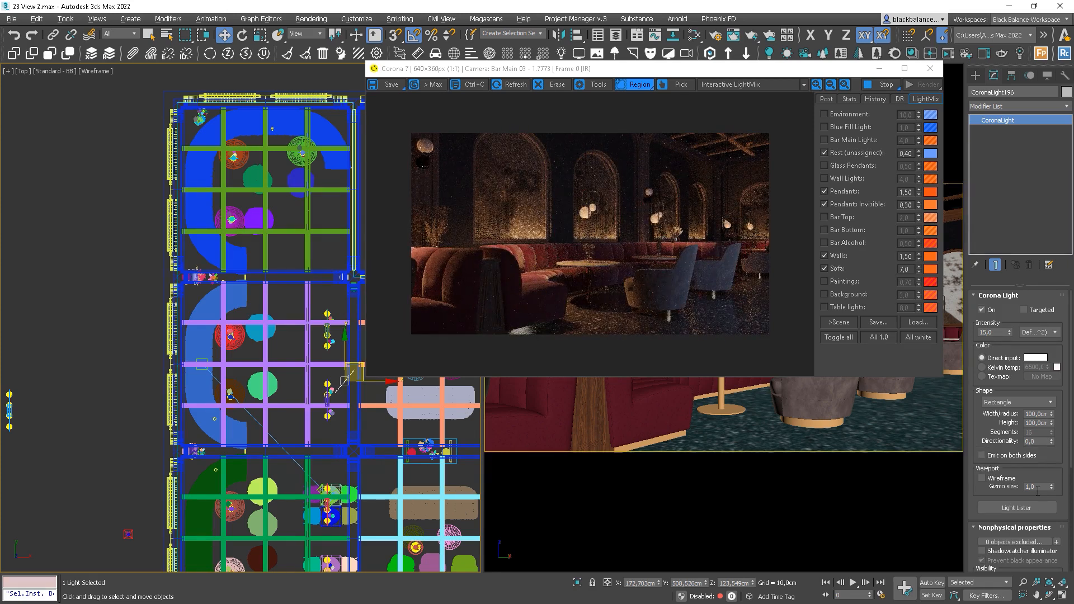
# Set the Rest (unassigned) LightMix layer to 1,0
pyautogui.scroll(-5, 1056, 508)
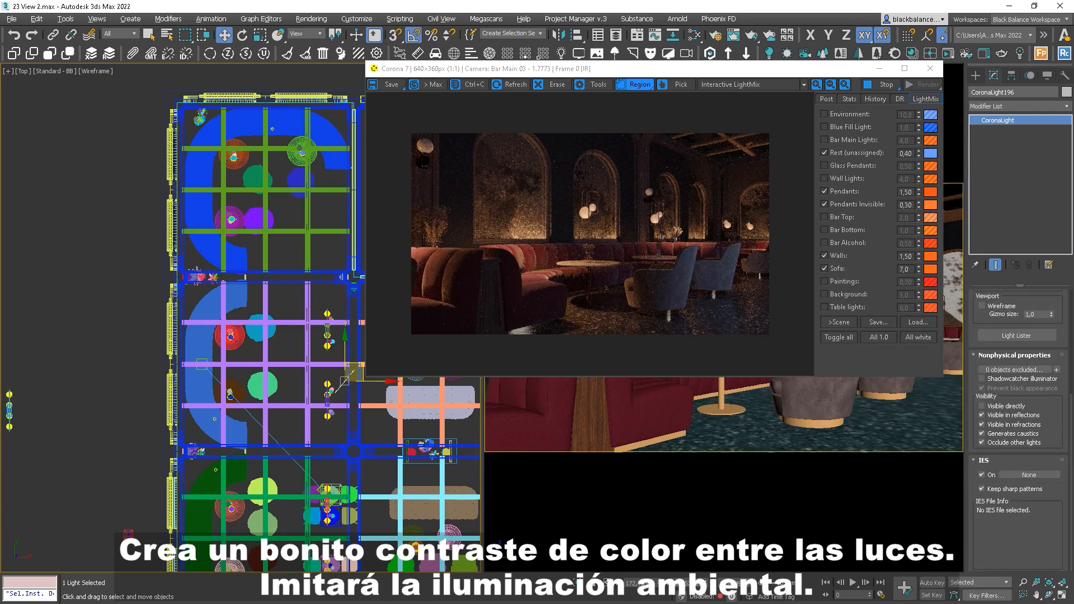
pyautogui.scroll(5, 1016, 426)
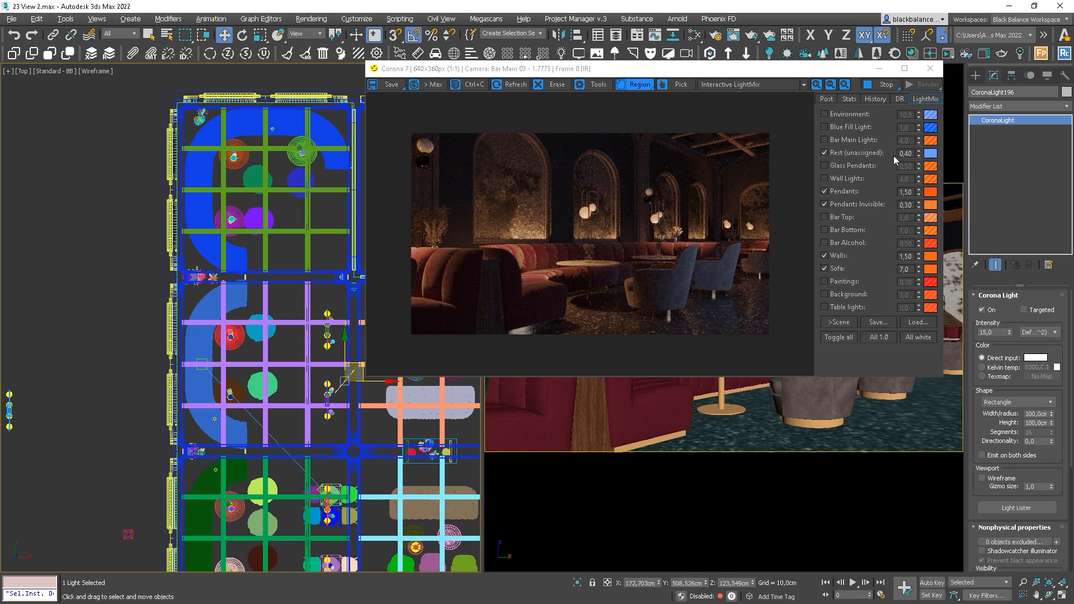
pyautogui.doubleClick(905, 153)
pyautogui.write('1')
pyautogui.press('Return')
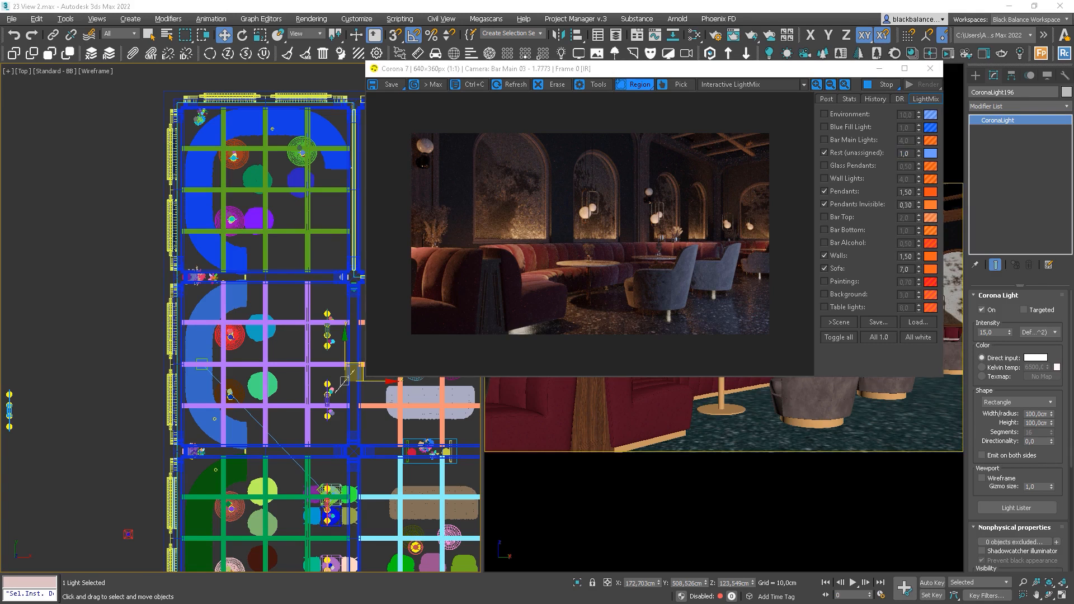
# Review the Post tone-mapping settings, then shift the light to the right in the plan
pyautogui.click(826, 99)
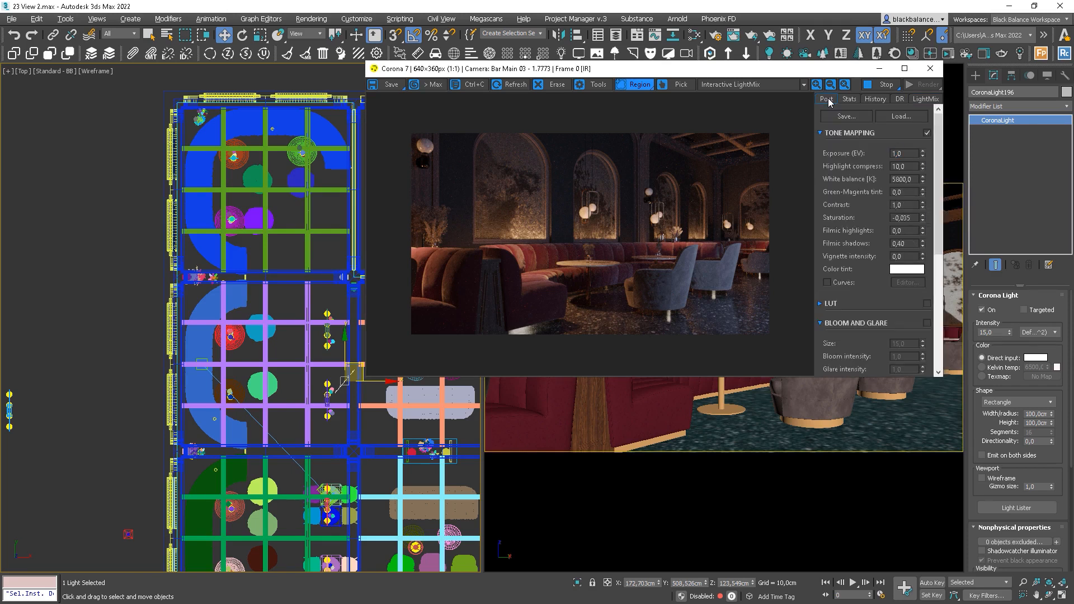
pyautogui.click(928, 100)
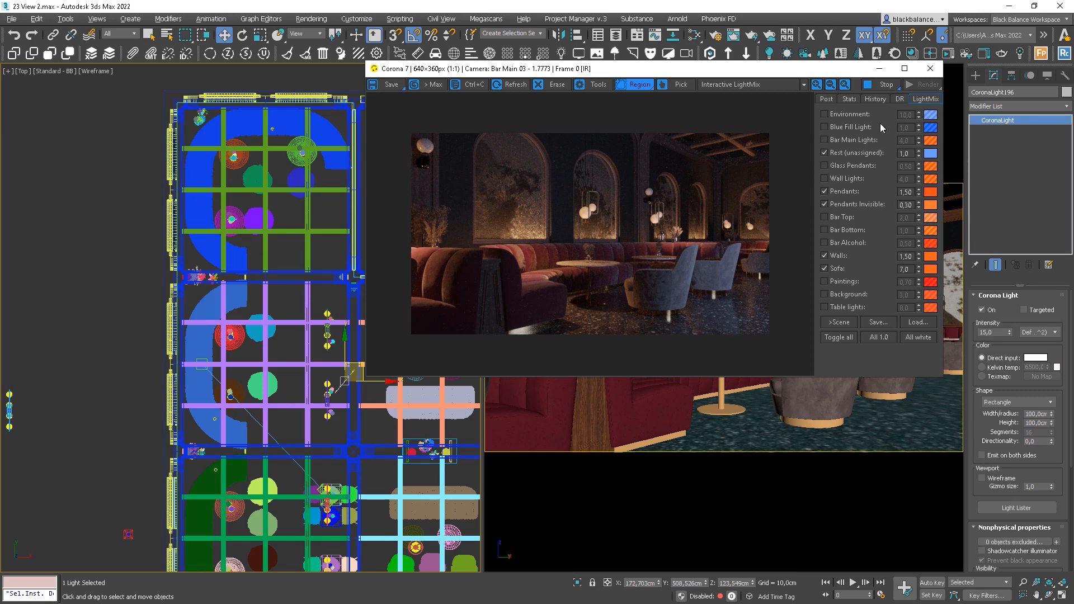
pyautogui.moveTo(283, 404); pyautogui.dragTo(235, 416, button='middle')
pyautogui.moveTo(290, 382); pyautogui.dragTo(319, 376)
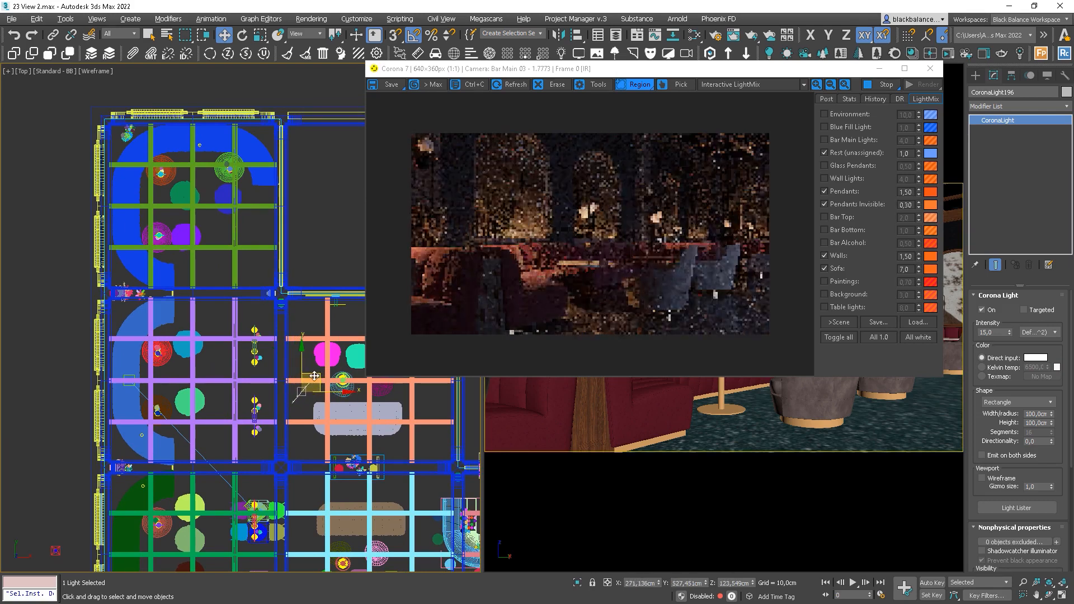
# Set Rest (unassigned) to 0,90, toggling the layer off and on to compare
pyautogui.doubleClick(908, 154)
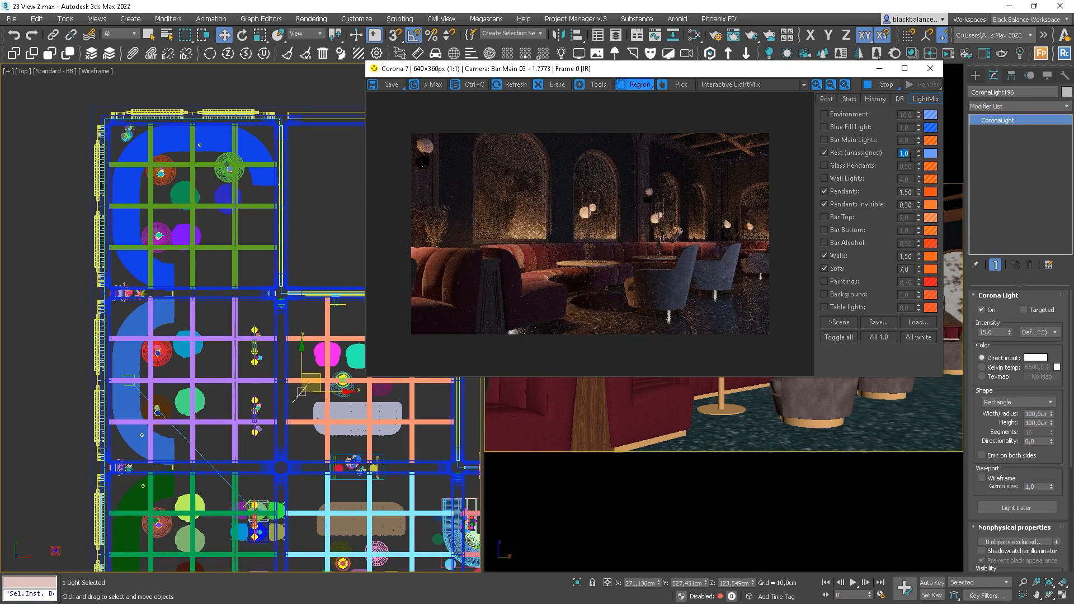
pyautogui.write('0,9')
pyautogui.press('Return')
pyautogui.click(833, 152)
pyautogui.click(832, 153)
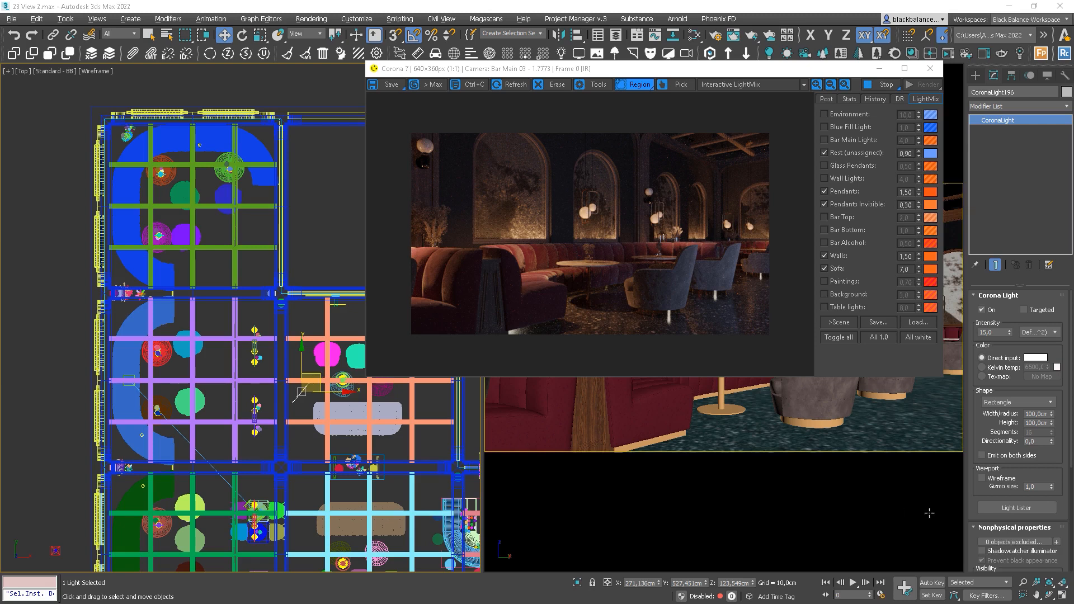
# Make the blue fill light directly visible and nudge it slightly left in the plan
pyautogui.scroll(-3, 1066, 508)
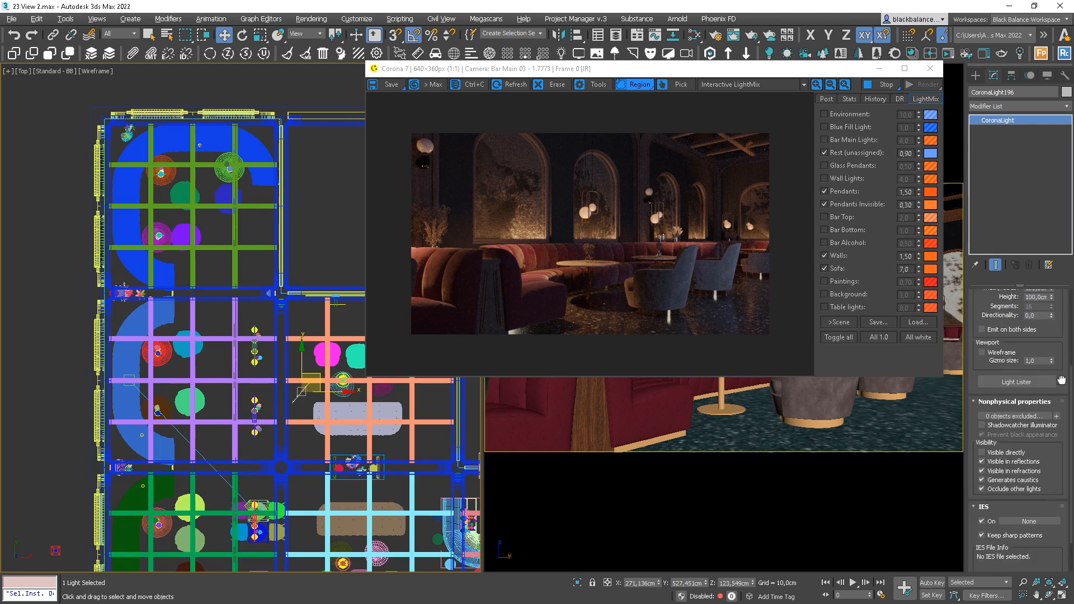
pyautogui.click(983, 452)
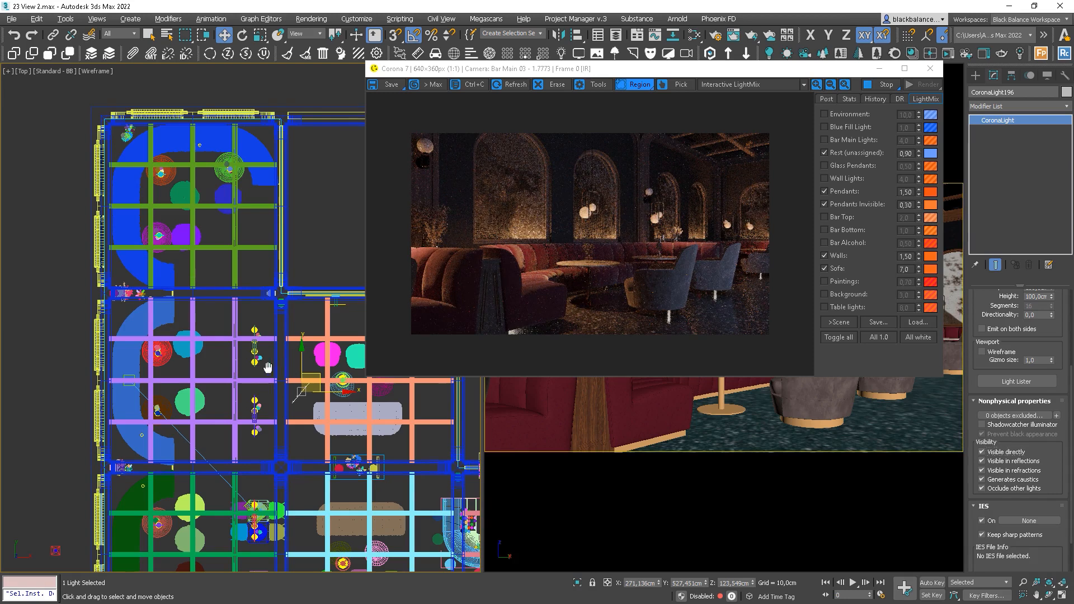
pyautogui.moveTo(284, 371); pyautogui.dragTo(261, 370, button='middle')
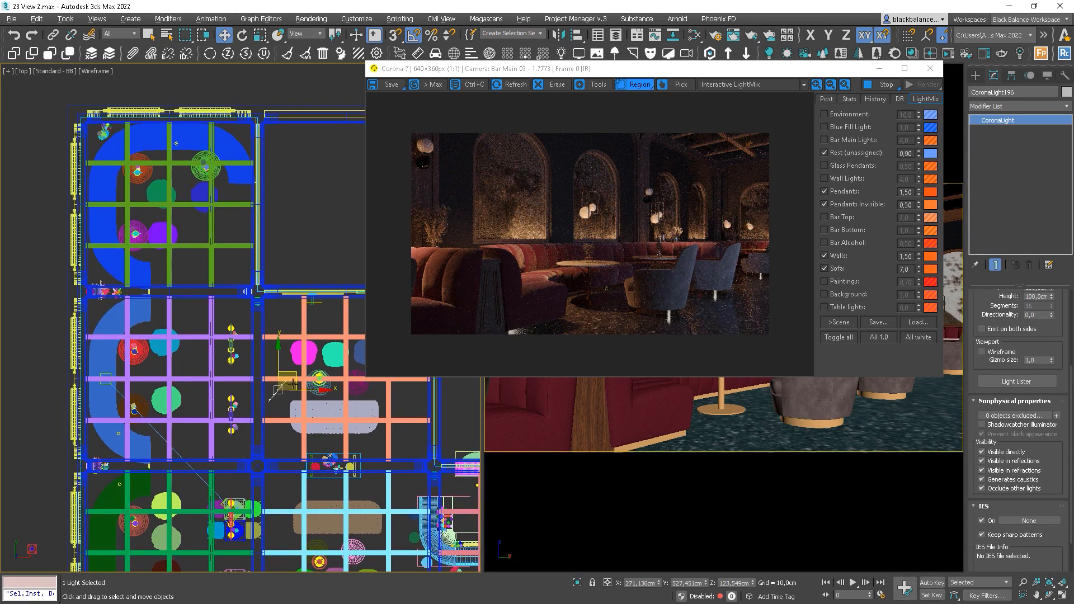
pyautogui.moveTo(297, 374); pyautogui.dragTo(288, 372)
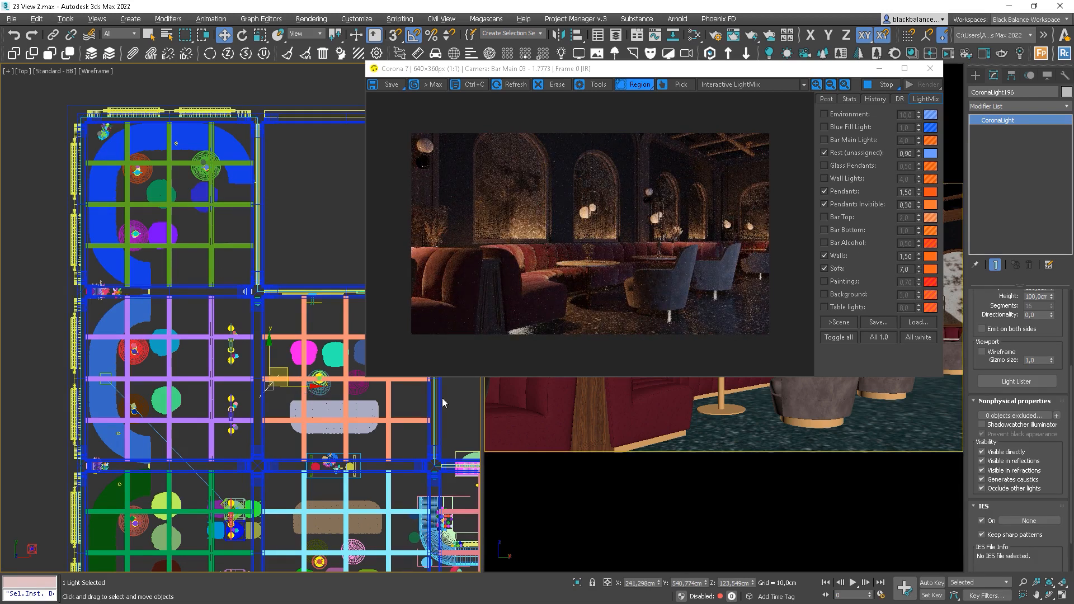
# Test render regions on the sofa and right armchair, then Shift-drag a copy CoronaLight197 lower down
pyautogui.moveTo(557, 316); pyautogui.dragTo(499, 346)
pyautogui.click(548, 325)
pyautogui.moveTo(692, 320); pyautogui.dragTo(749, 238)
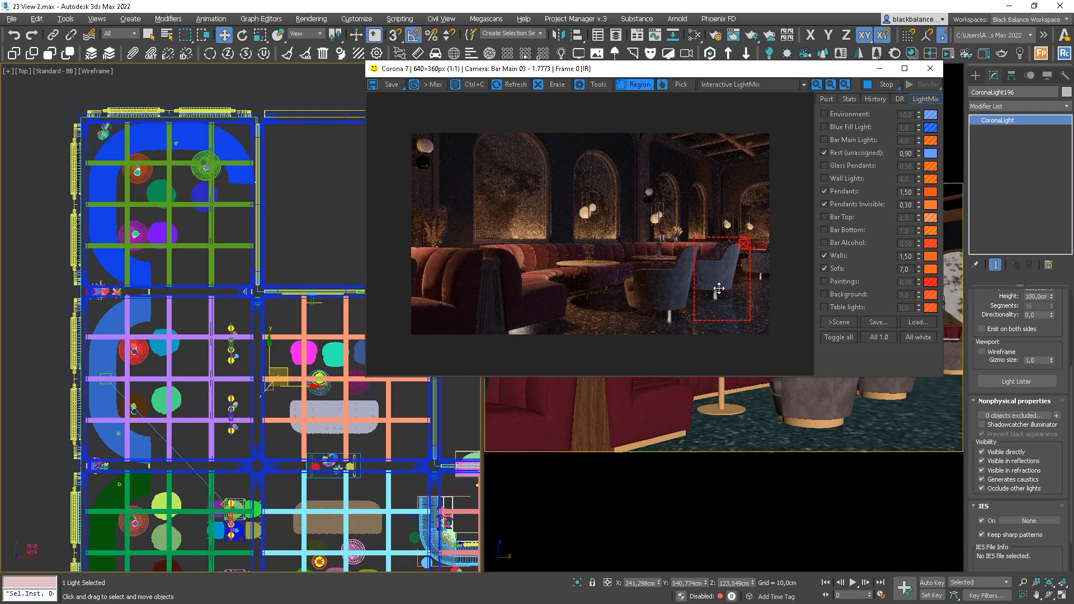
pyautogui.click(742, 244)
pyautogui.moveTo(287, 369); pyautogui.dragTo(290, 324, button='middle')
pyautogui.keyDown('shift'); pyautogui.moveTo(290, 324); pyautogui.dragTo(232, 470); pyautogui.keyUp('shift')
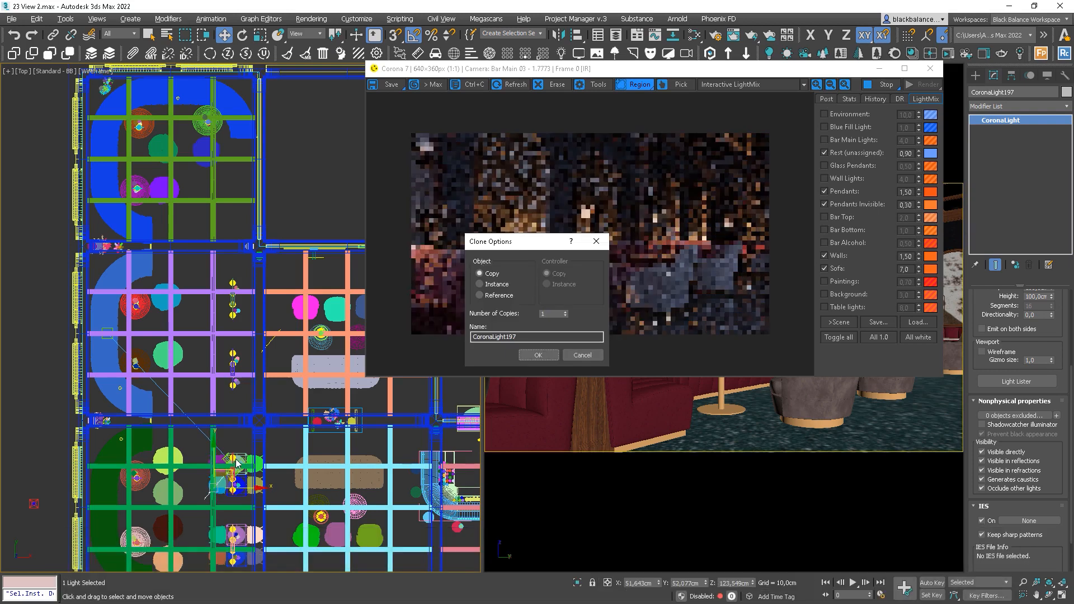
# Confirm the CoronaLight197 copy and delete the two chair-and-table groups in the plan
pyautogui.press('Return')
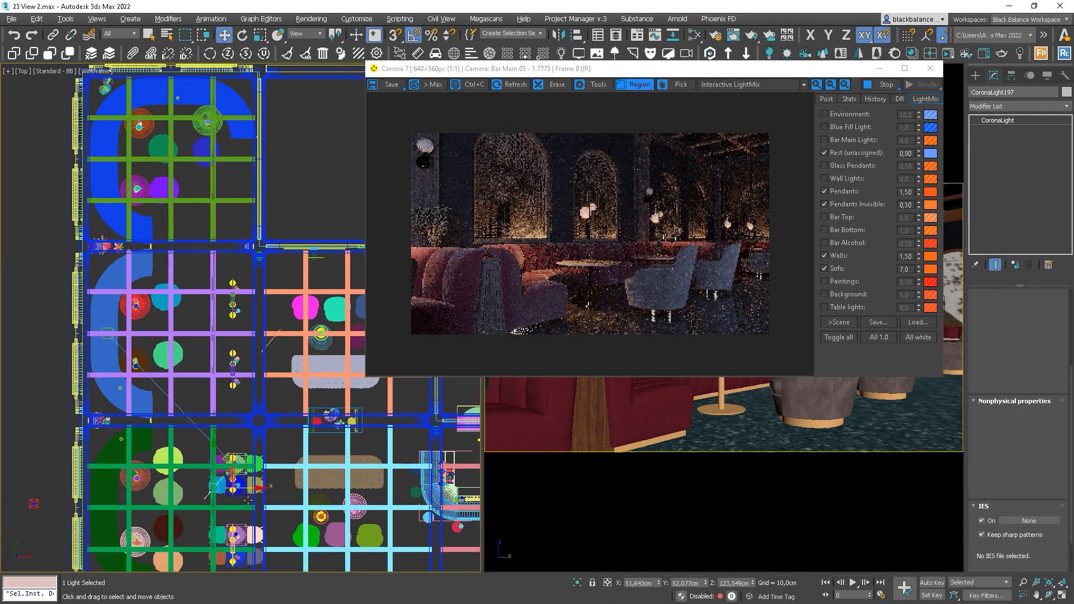
pyautogui.scroll(4, 247, 500)
pyautogui.click(259, 471)
pyautogui.press('Delete')
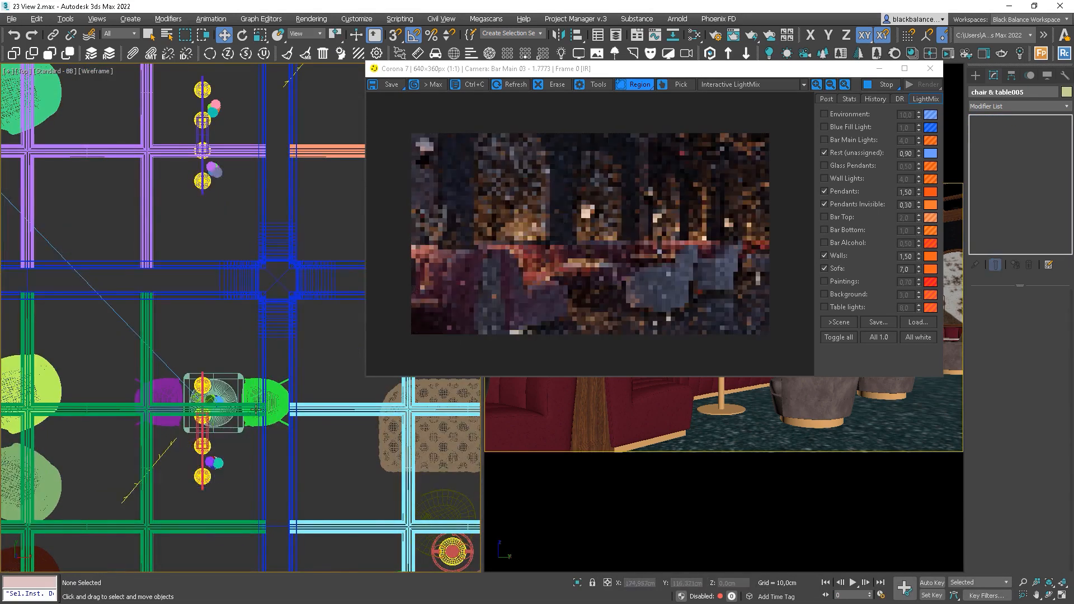
pyautogui.click(257, 390)
pyautogui.press('Delete')
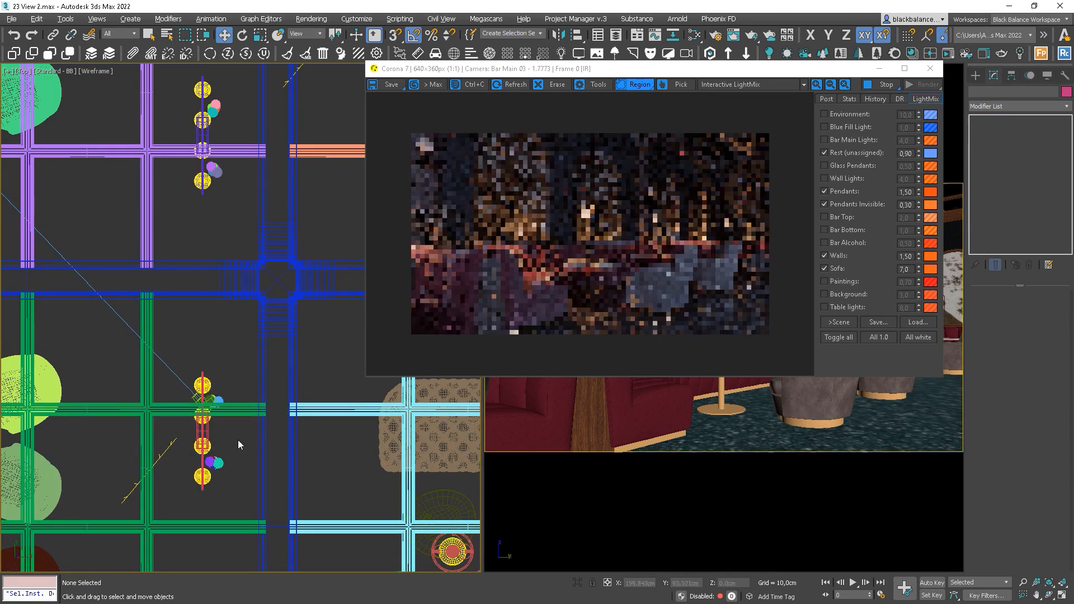
# Resize CoronaLight197 to a 40 × 40 cm square and test it over the left sofa
pyautogui.click(168, 446)
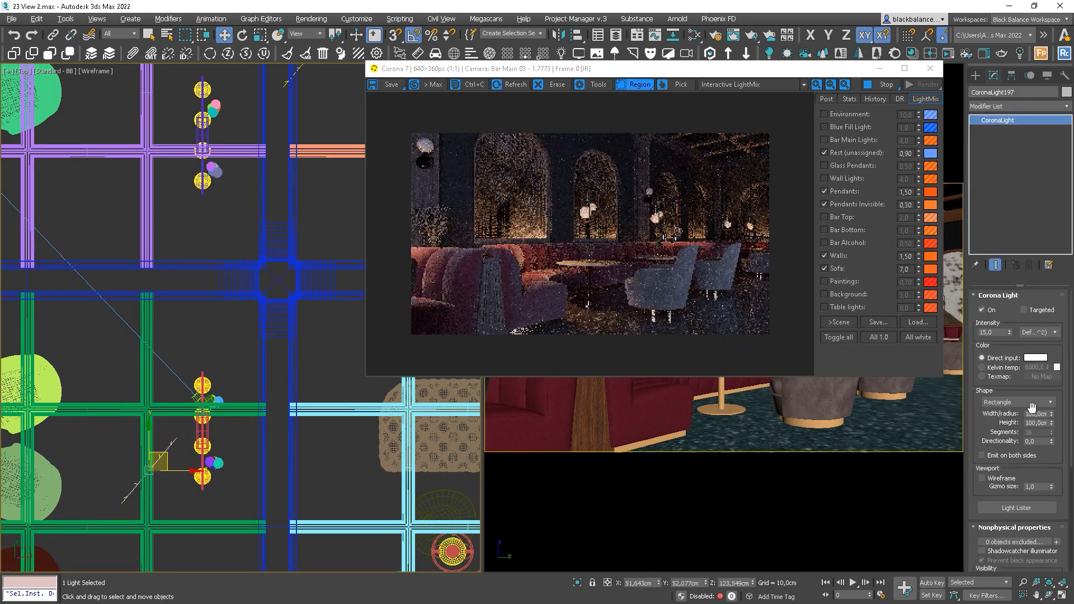
pyautogui.doubleClick(1036, 413)
pyautogui.press('Tab')
pyautogui.write('40')
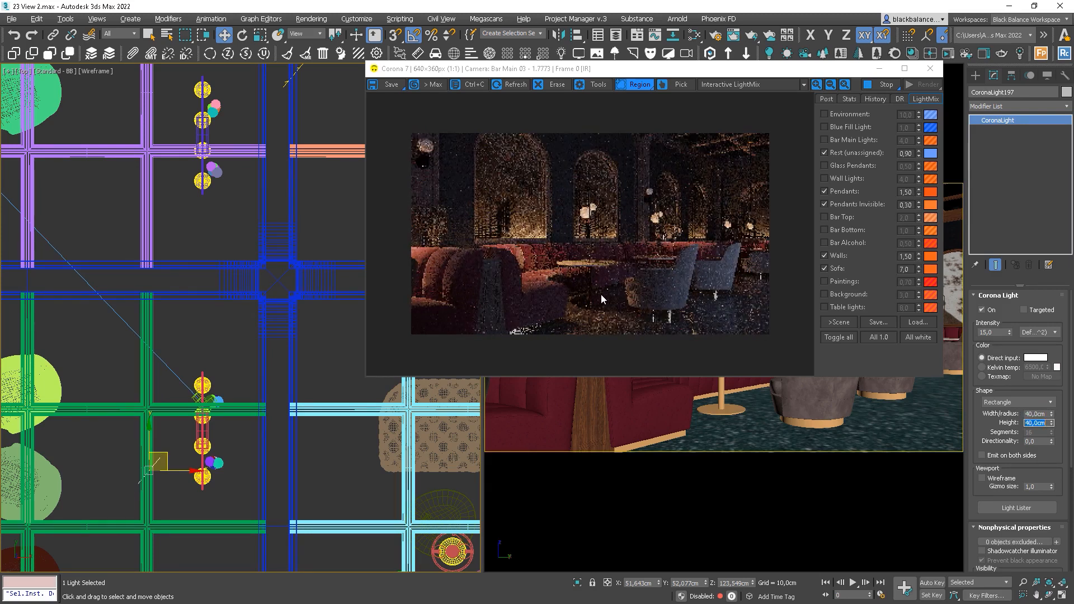
pyautogui.moveTo(595, 245); pyautogui.dragTo(492, 333)
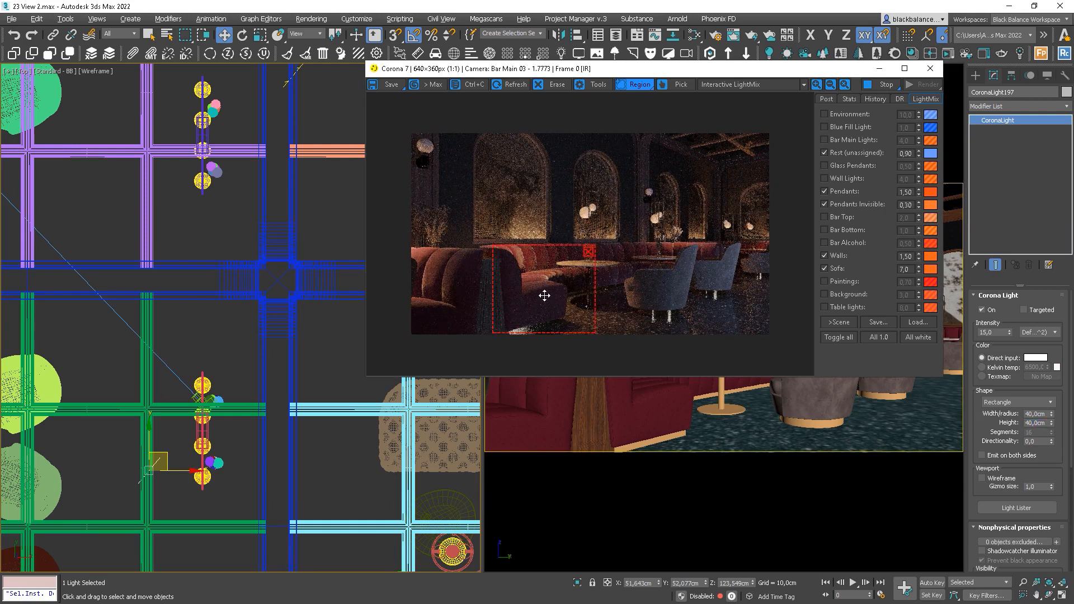
pyautogui.click(589, 252)
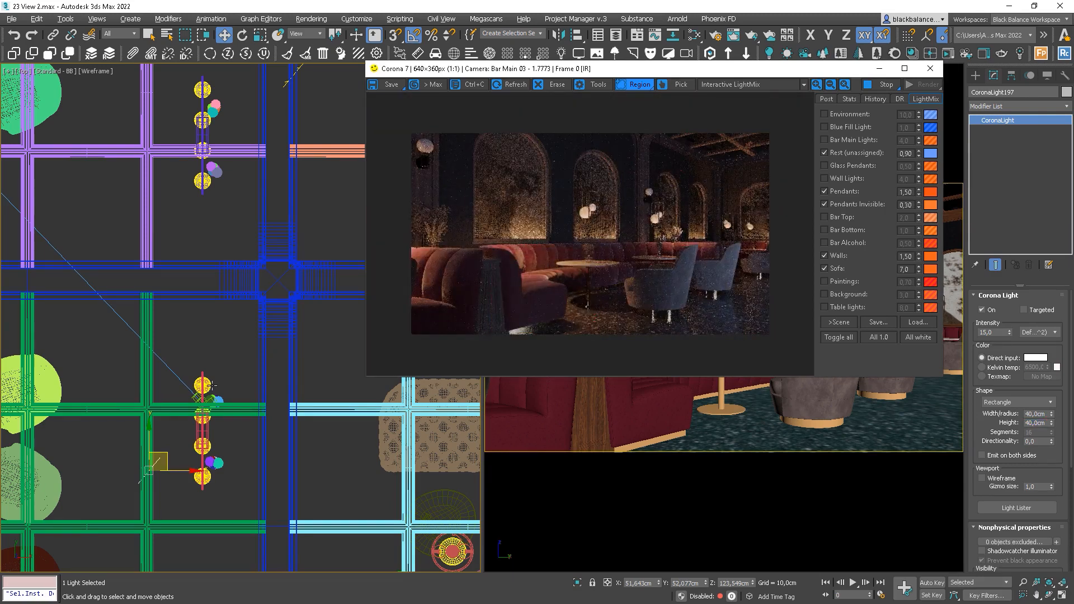
# Move CoronaLight197 up and right beside the pendants, checking the sofas with a render region
pyautogui.scroll(-2, 202, 396)
pyautogui.moveTo(229, 375); pyautogui.dragTo(264, 353, button='middle')
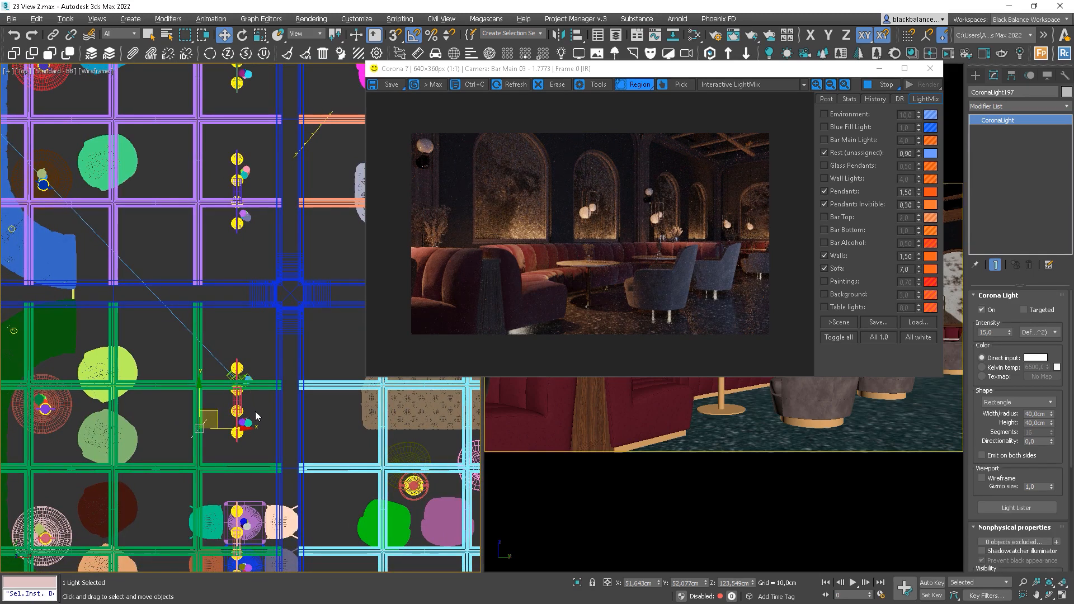
pyautogui.moveTo(218, 415); pyautogui.dragTo(229, 393)
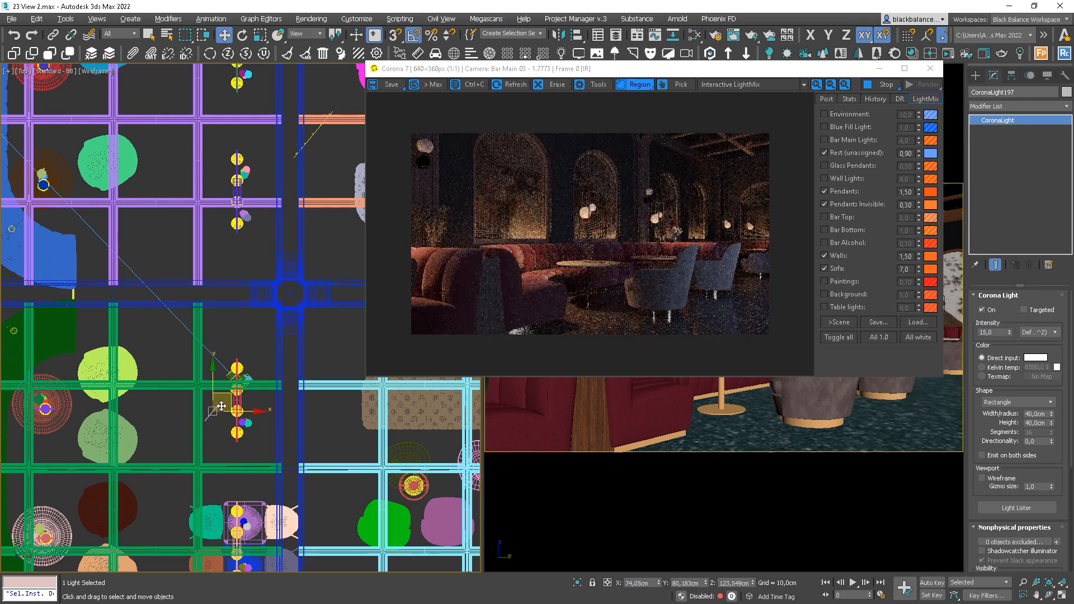
pyautogui.moveTo(590, 254); pyautogui.dragTo(477, 336)
pyautogui.moveTo(520, 307); pyautogui.dragTo(459, 316)
pyautogui.moveTo(530, 302); pyautogui.dragTo(569, 304)
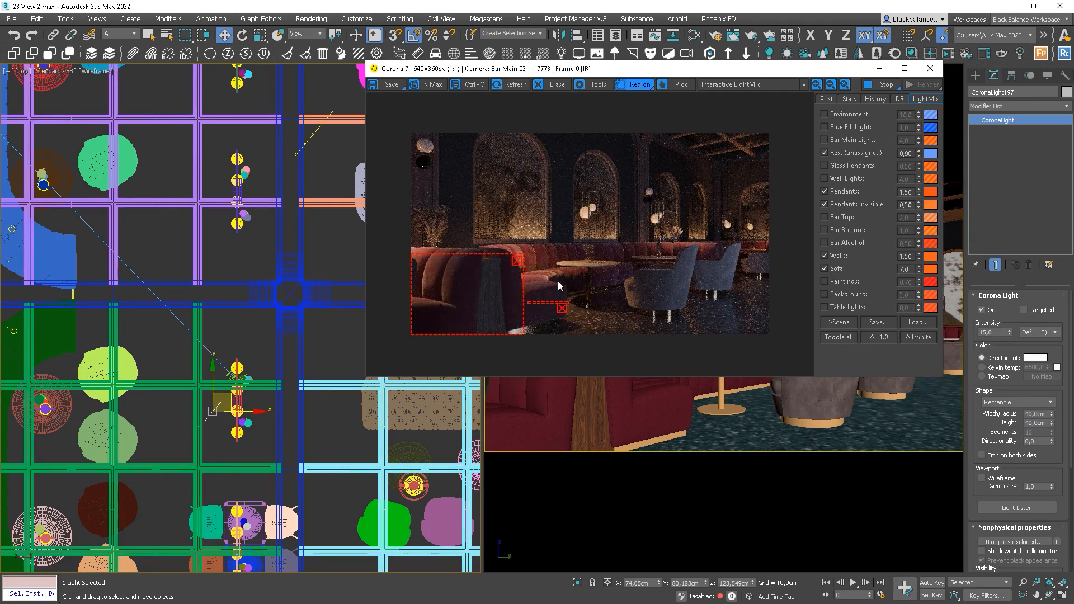
pyautogui.click(518, 261)
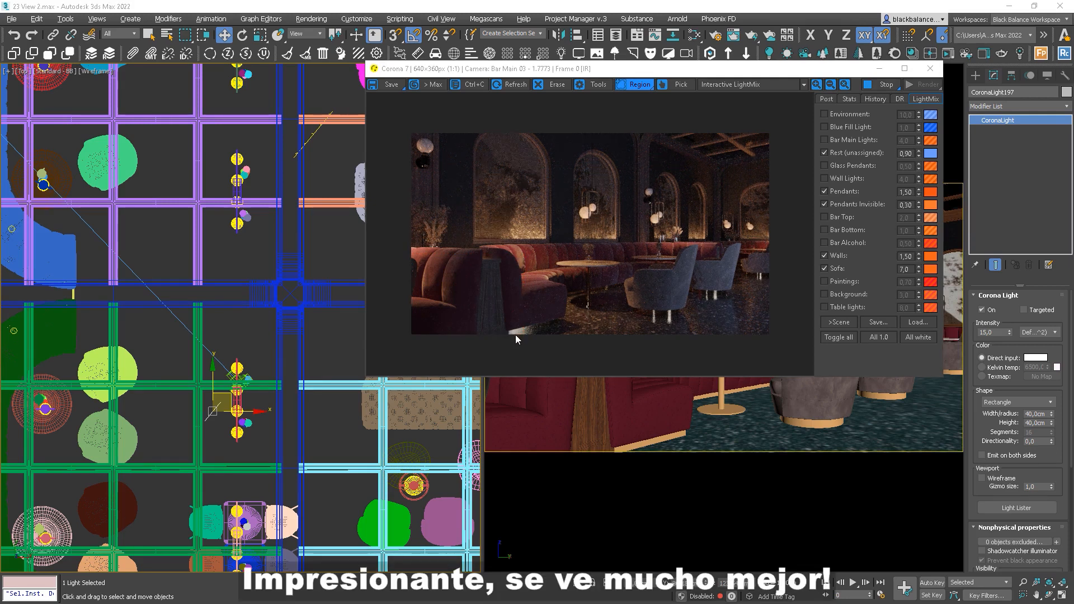
# Exclude both armchairs from CoronaLight197 after toggling Rest (unassigned) to compare
pyautogui.click(844, 150)
pyautogui.click(844, 151)
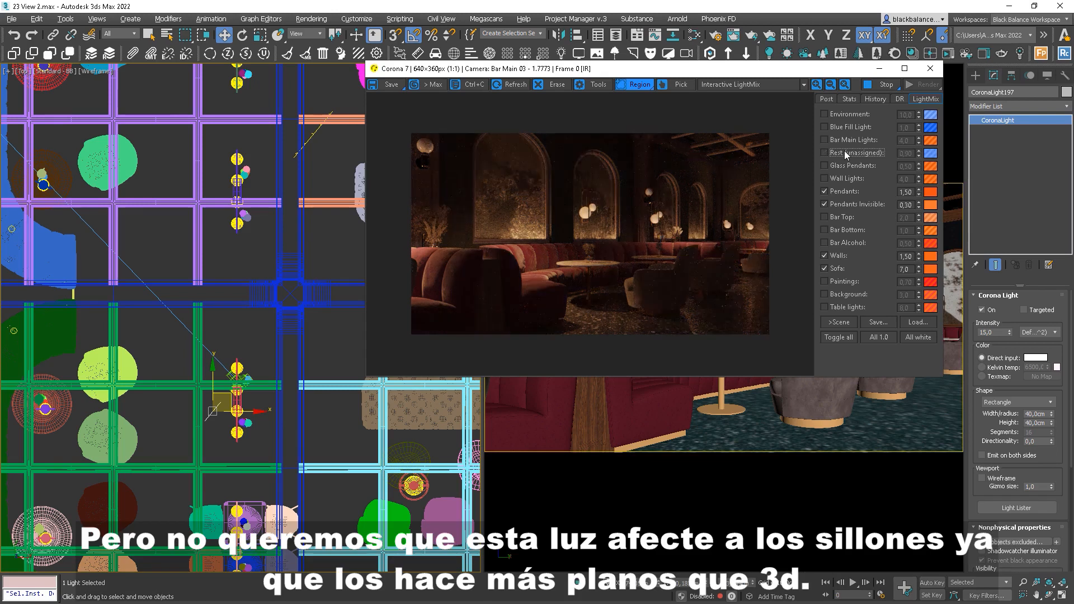
pyautogui.click(984, 310)
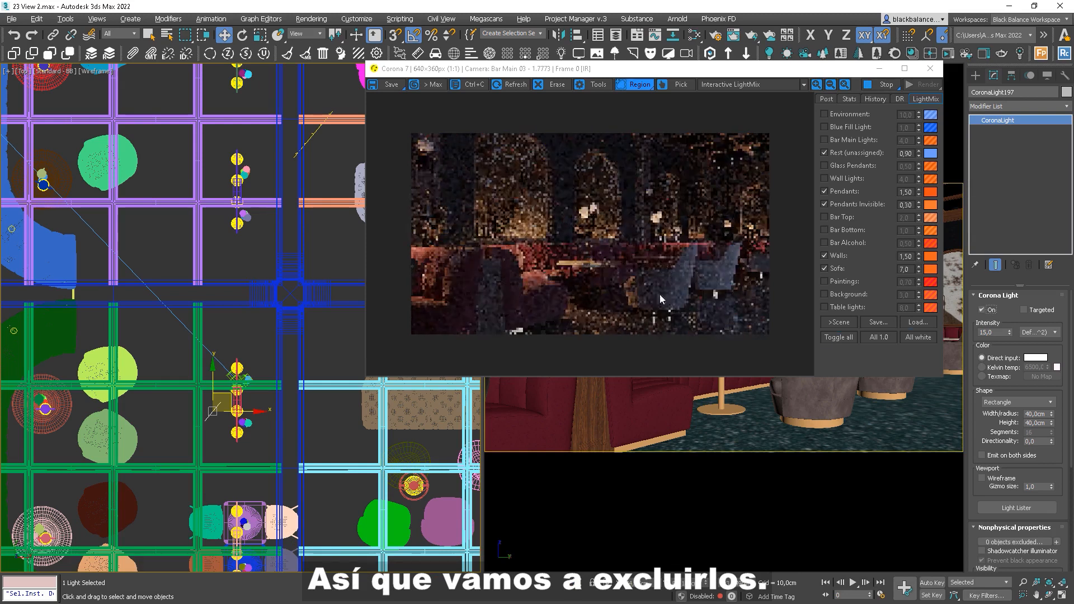
pyautogui.click(1056, 541)
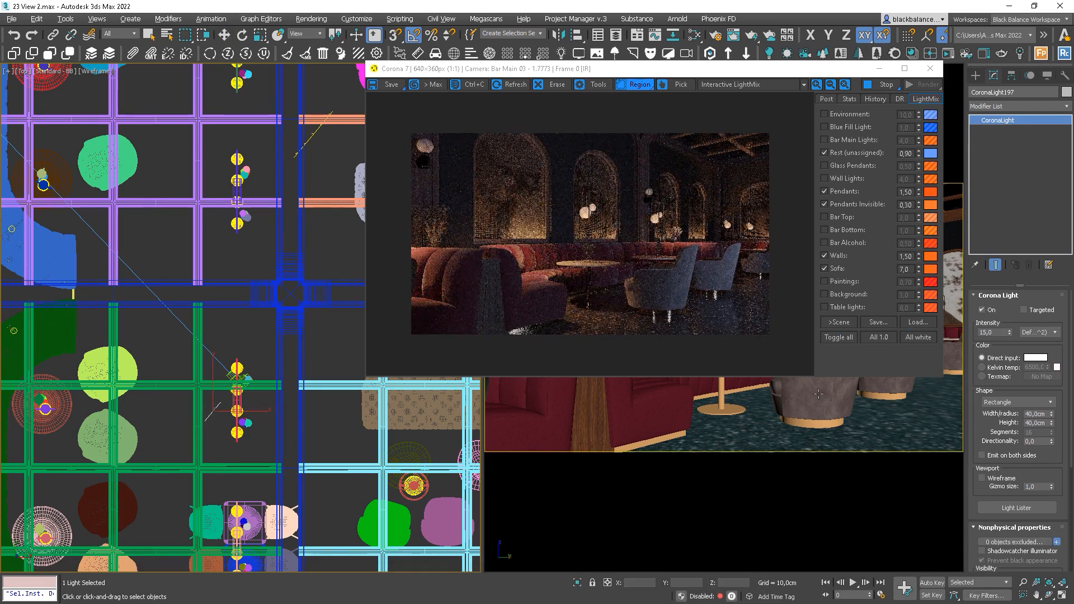
pyautogui.click(896, 394)
pyautogui.click(811, 411)
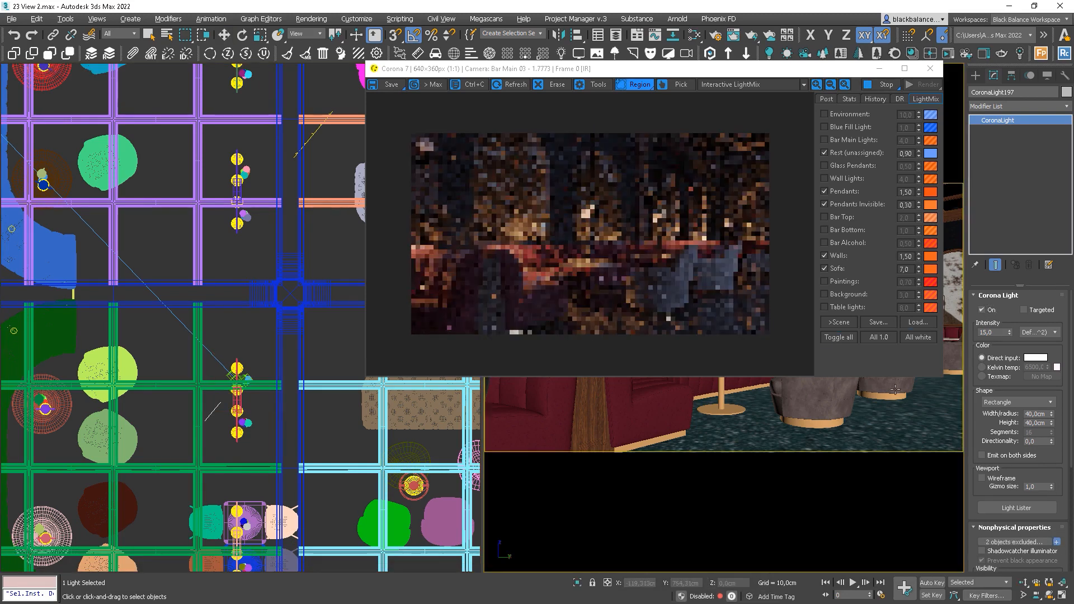
pyautogui.click(1057, 541)
# Stop the light showing in reflections, checking the armchairs with a render region
pyautogui.moveTo(737, 211); pyautogui.dragTo(638, 326)
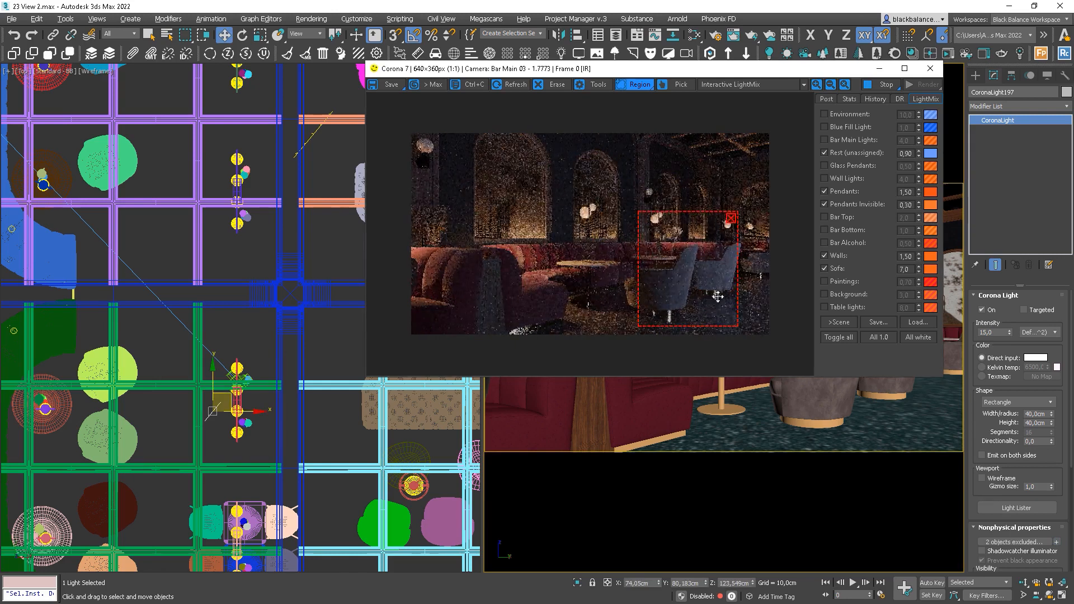
pyautogui.moveTo(738, 288)
pyautogui.mouseDown()
pyautogui.moveTo(767, 288)
pyautogui.moveTo(730, 284)
pyautogui.mouseUp()
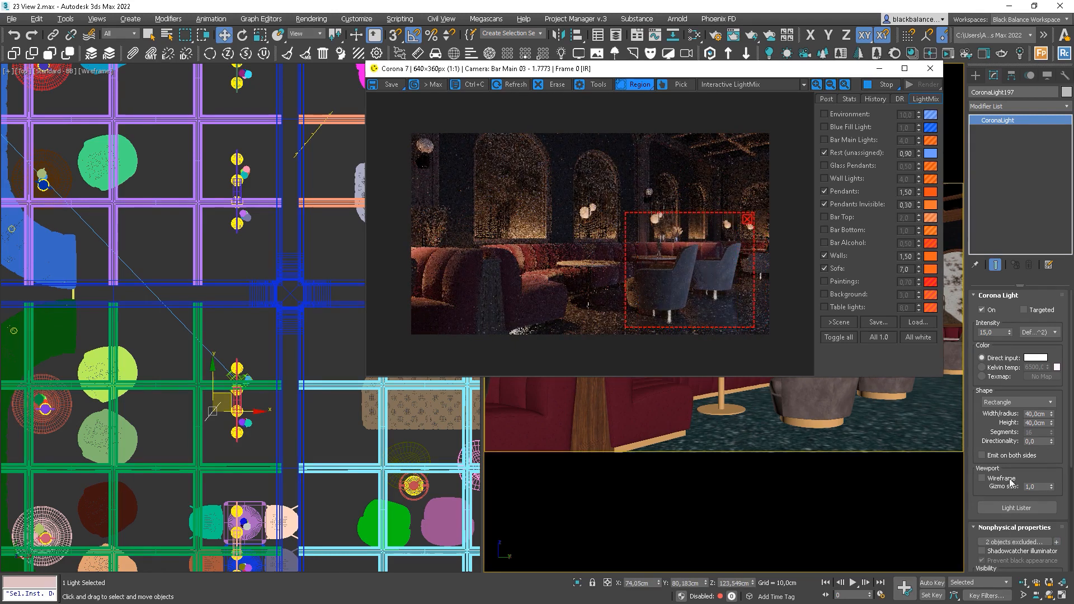
pyautogui.moveTo(1061, 505); pyautogui.dragTo(1061, 398)
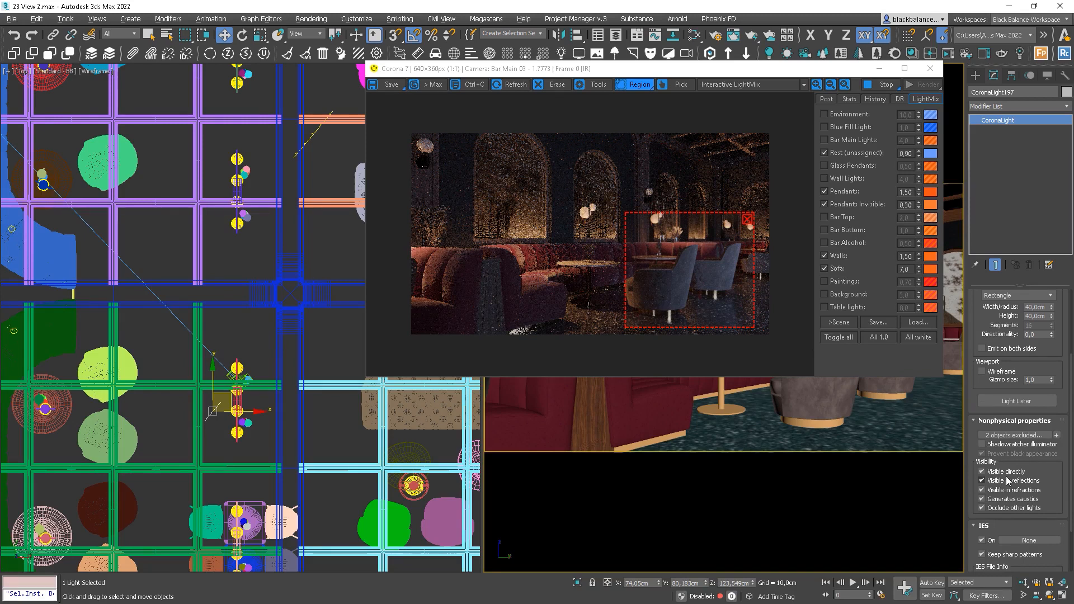
pyautogui.click(991, 482)
pyautogui.moveTo(705, 278); pyautogui.dragTo(701, 286)
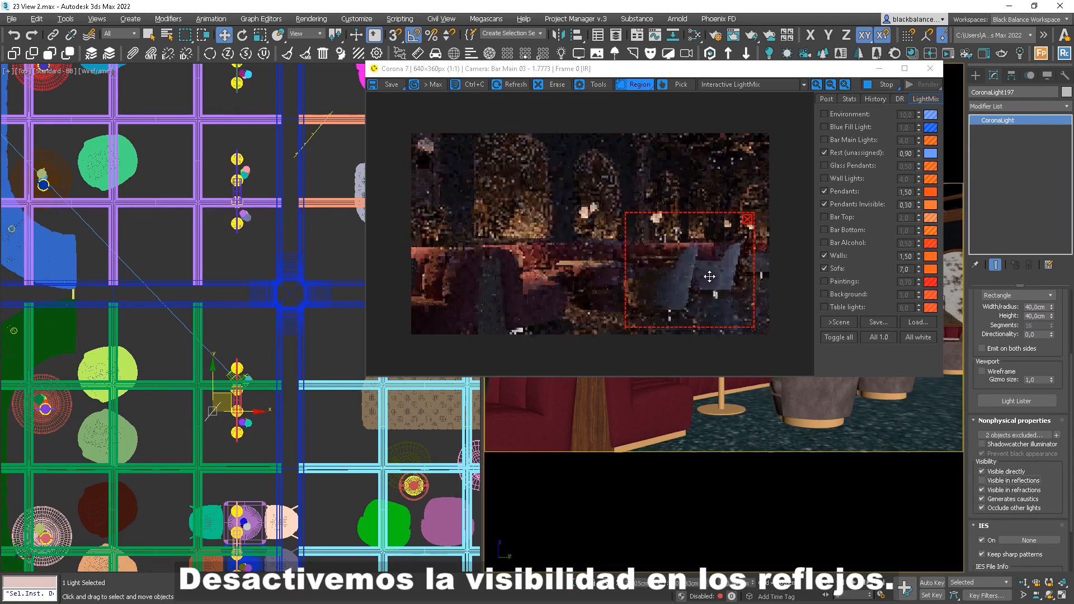
pyautogui.click(735, 226)
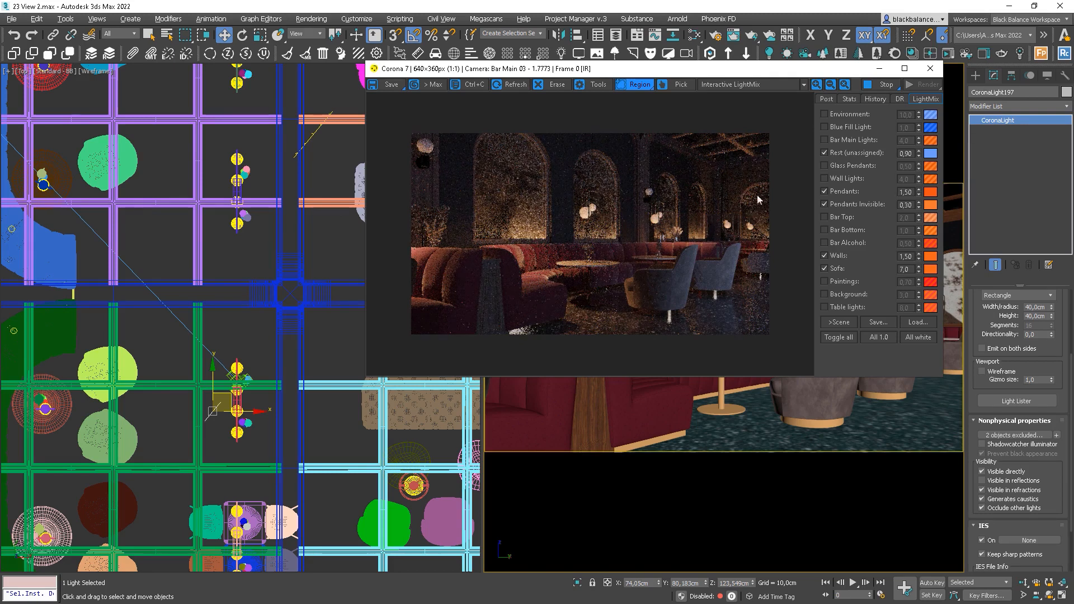
# Lower the Rest (unassigned) layer to 0,70 after a quick off/on comparison
pyautogui.click(833, 151)
pyautogui.click(831, 155)
pyautogui.doubleClick(910, 157)
pyautogui.write(',7')
pyautogui.press('Return')
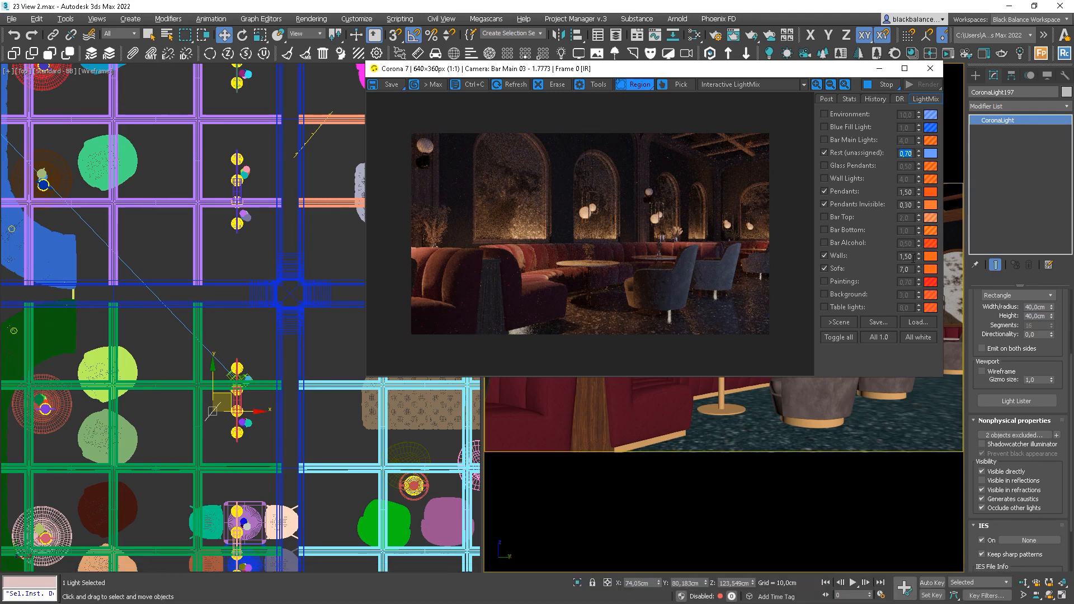
# Set Walls to 2,0 with a deeper red-orange FF510F colour and stop the interactive render
pyautogui.doubleClick(912, 257)
pyautogui.write('2')
pyautogui.press('Return')
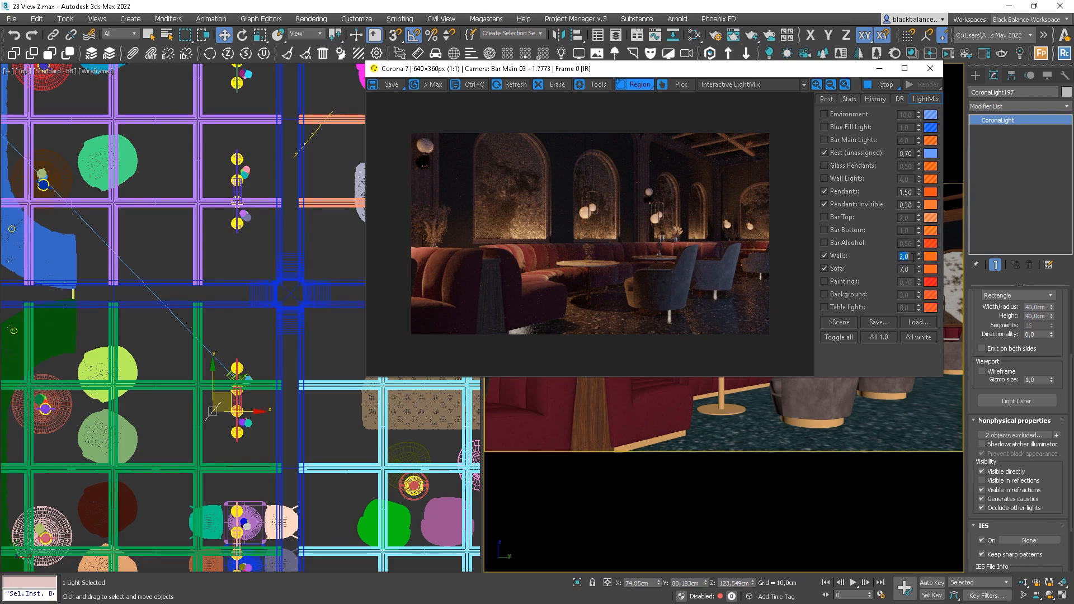
pyautogui.click(930, 256)
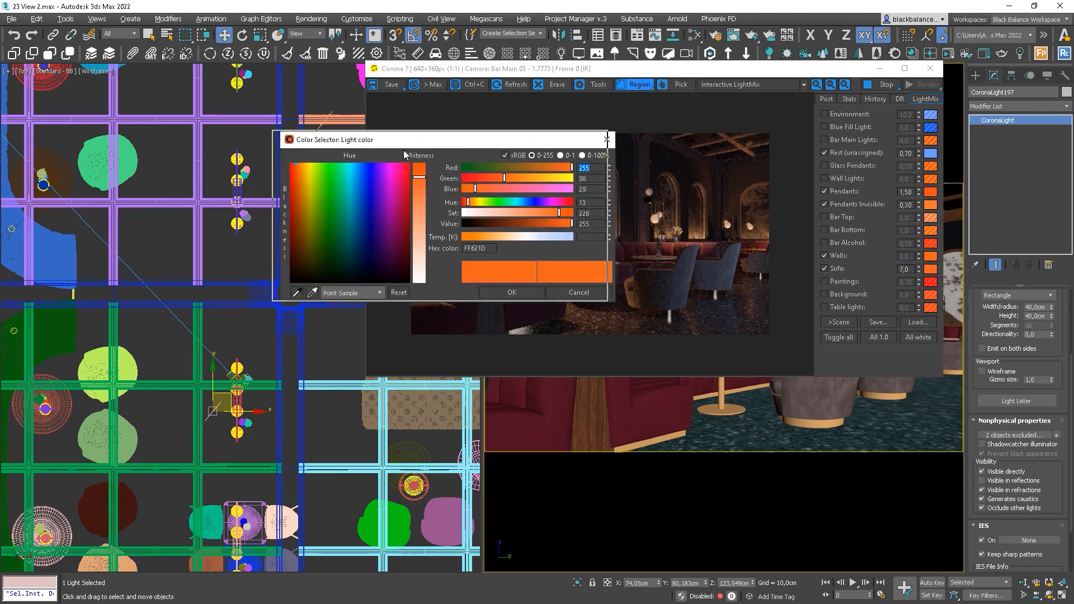
pyautogui.moveTo(367, 199)
pyautogui.mouseDown()
pyautogui.moveTo(350, 210)
pyautogui.moveTo(368, 203)
pyautogui.mouseUp()
pyautogui.moveTo(292, 199); pyautogui.dragTo(293, 201)
pyautogui.click(392, 319)
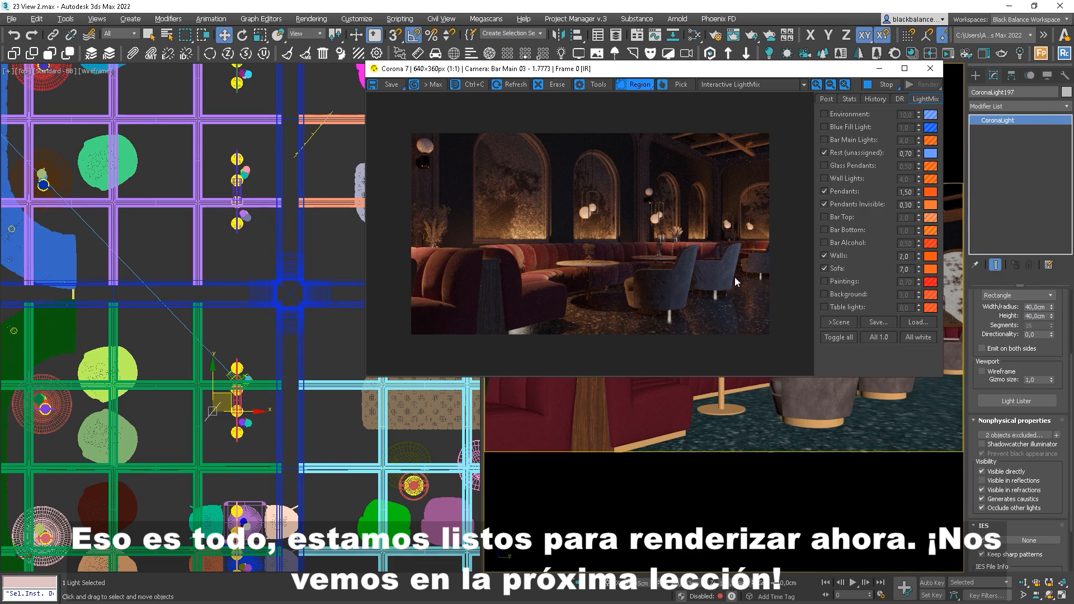
pyautogui.click(885, 85)
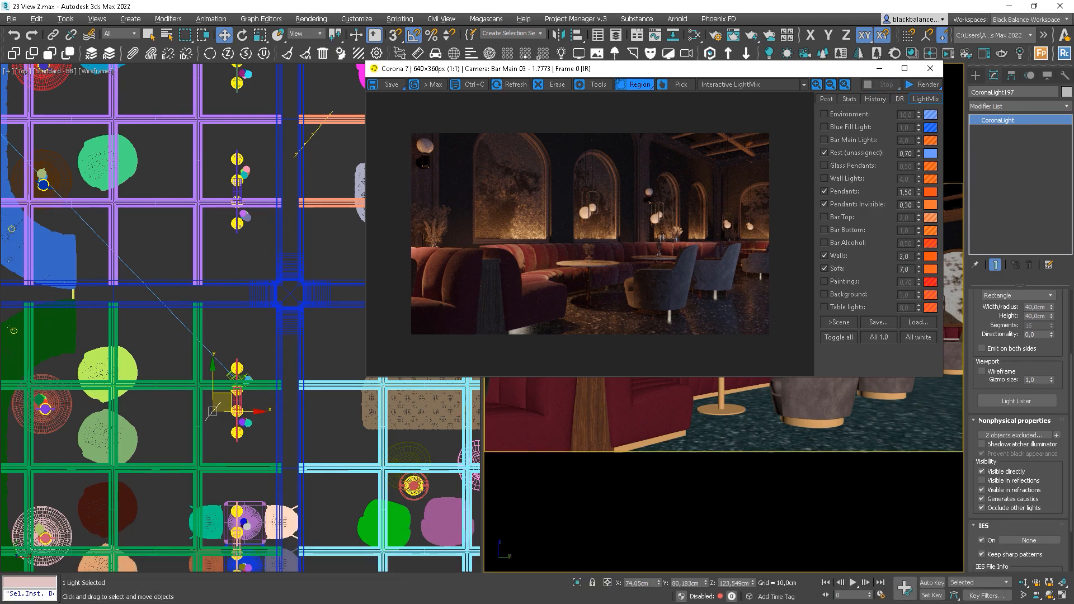